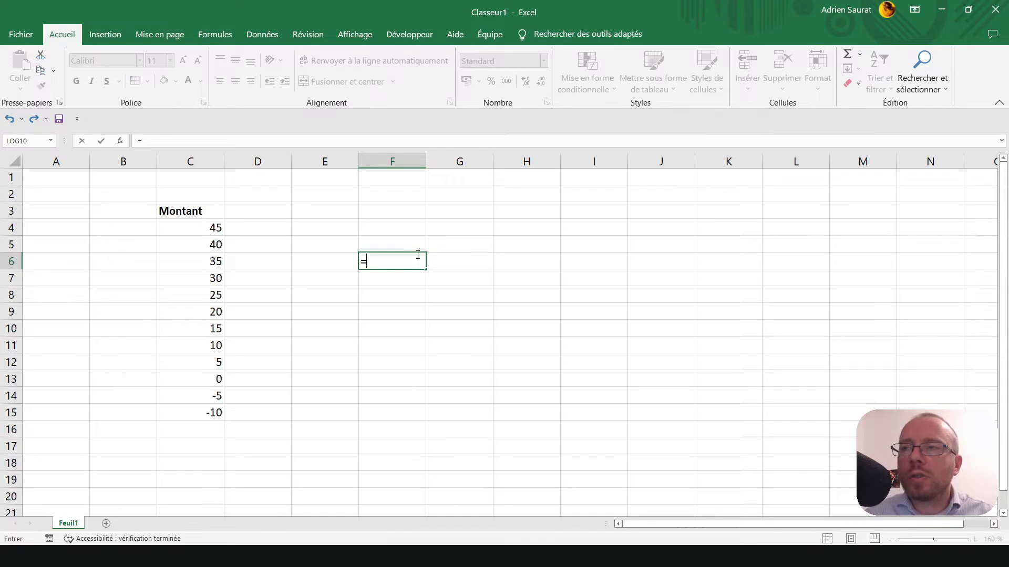
# Enter the formula =1 in cell F6 and the formula =F6*10 in cell F9.
pyautogui.write('1')
pyautogui.press('Return')
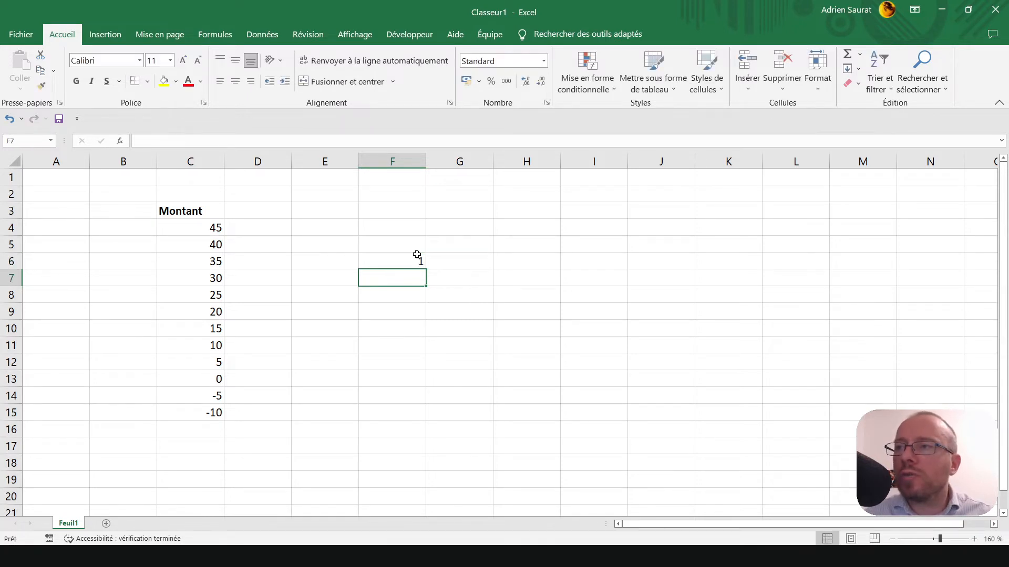
pyautogui.press('Down')
pyautogui.press('Down')
pyautogui.write('=')
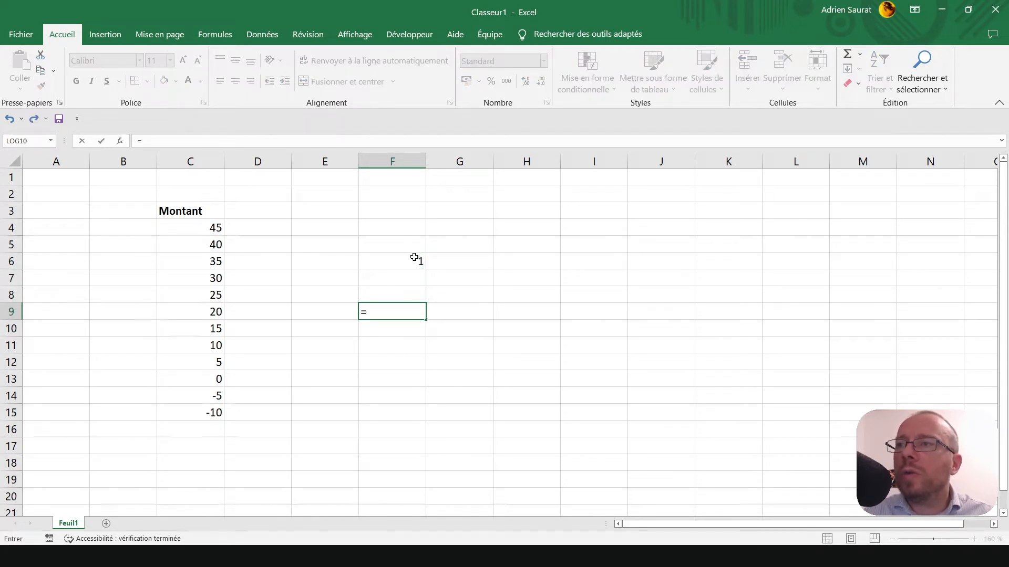
pyautogui.click(403, 261)
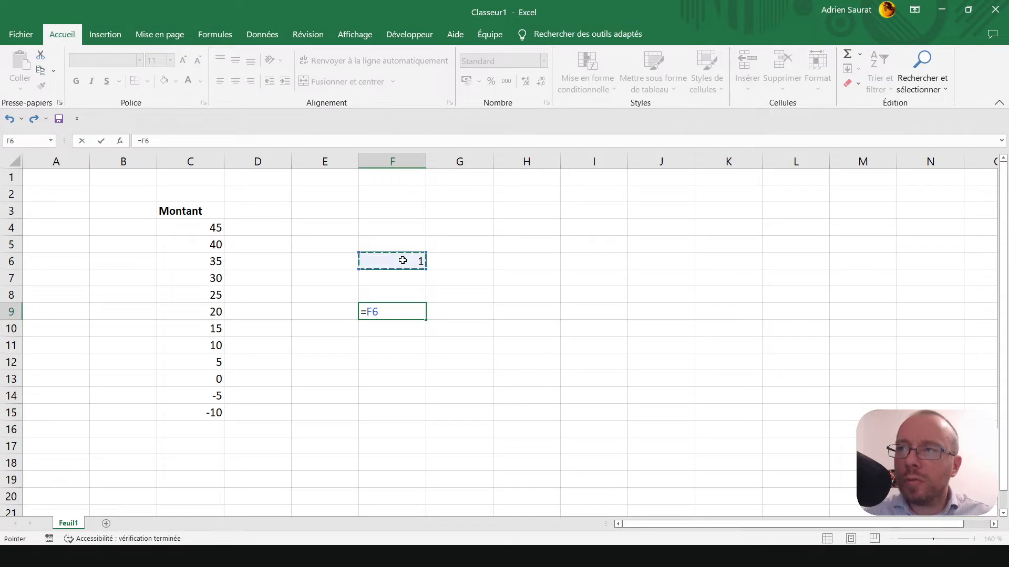
pyautogui.write('*10')
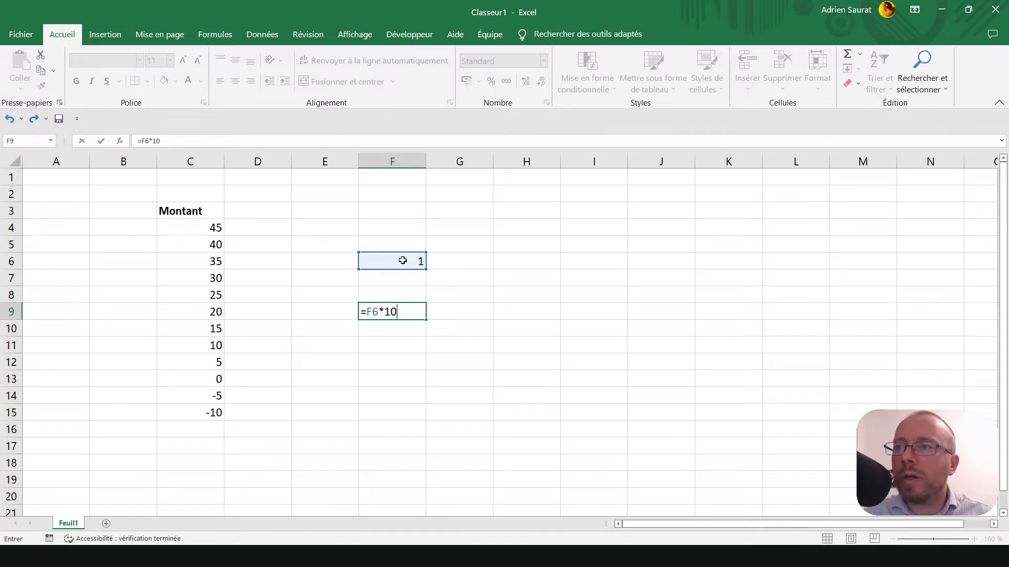
pyautogui.press('Return')
# Clear the contents of cells F5:F11.
pyautogui.moveTo(389, 240); pyautogui.dragTo(396, 353)
pyautogui.press('Delete')
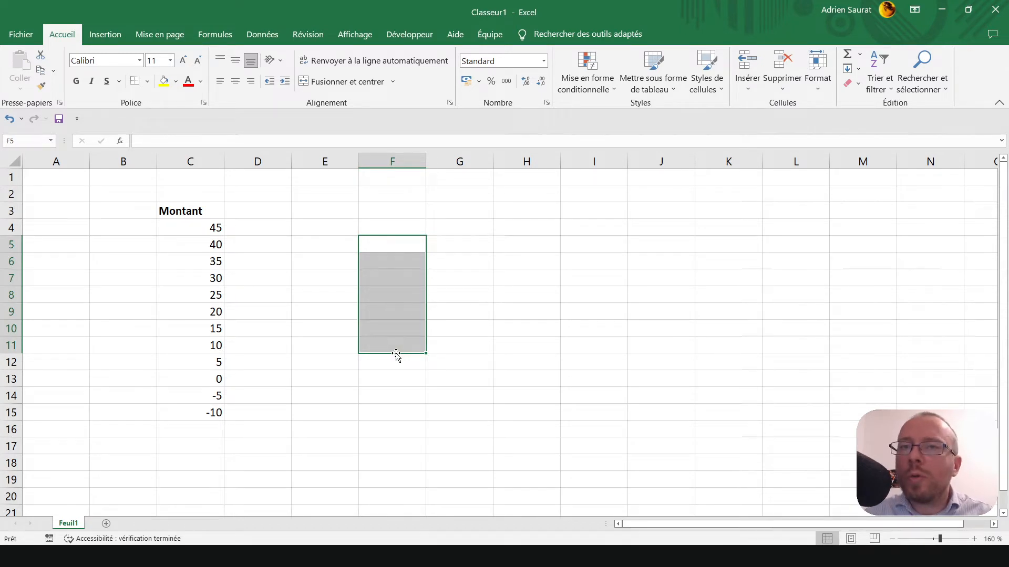
# Try an automatic sum in cell E9, cancel it, and look at the other available AutoSum functions.
pyautogui.click(319, 315)
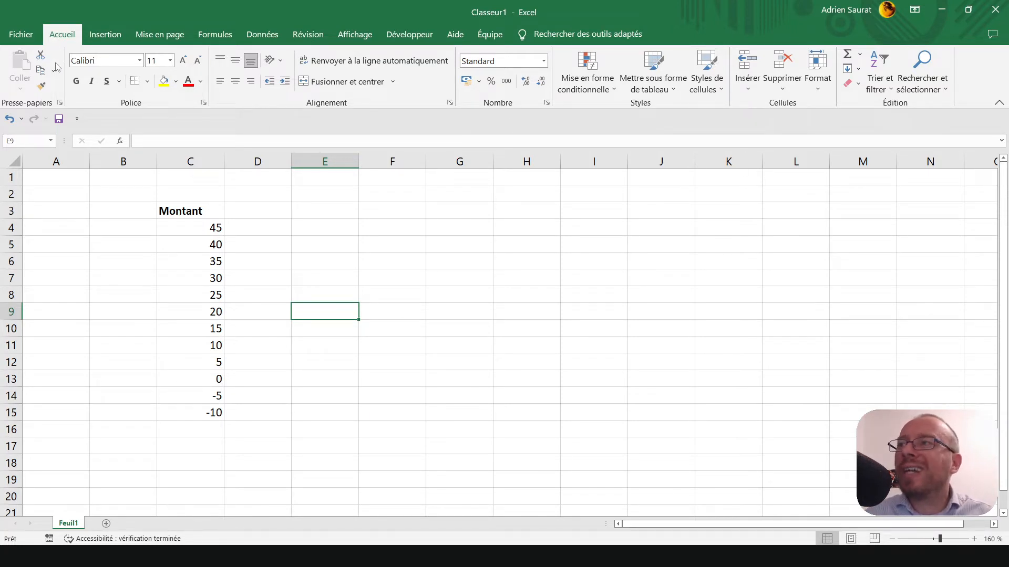
pyautogui.click(848, 55)
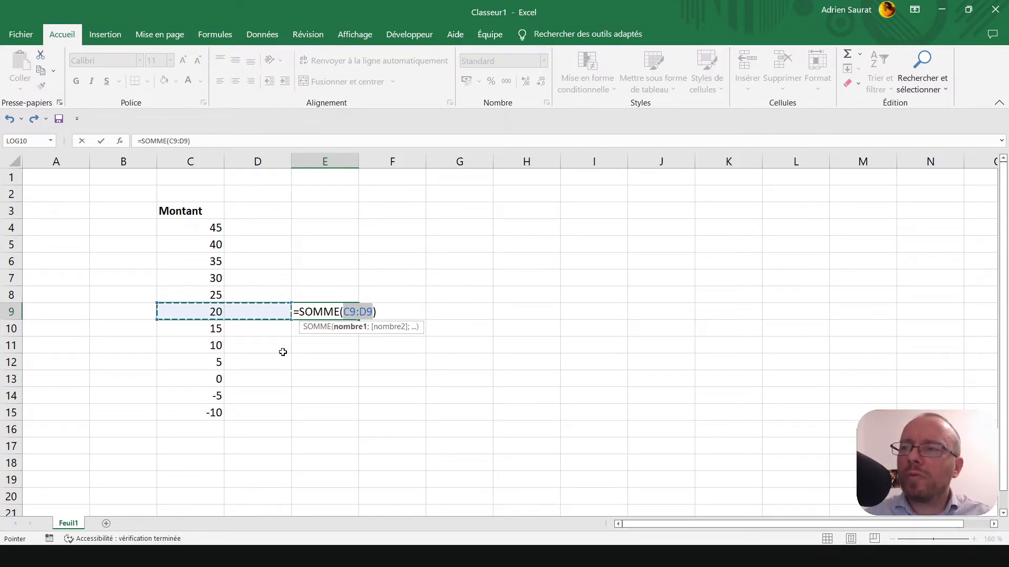
pyautogui.press('Escape')
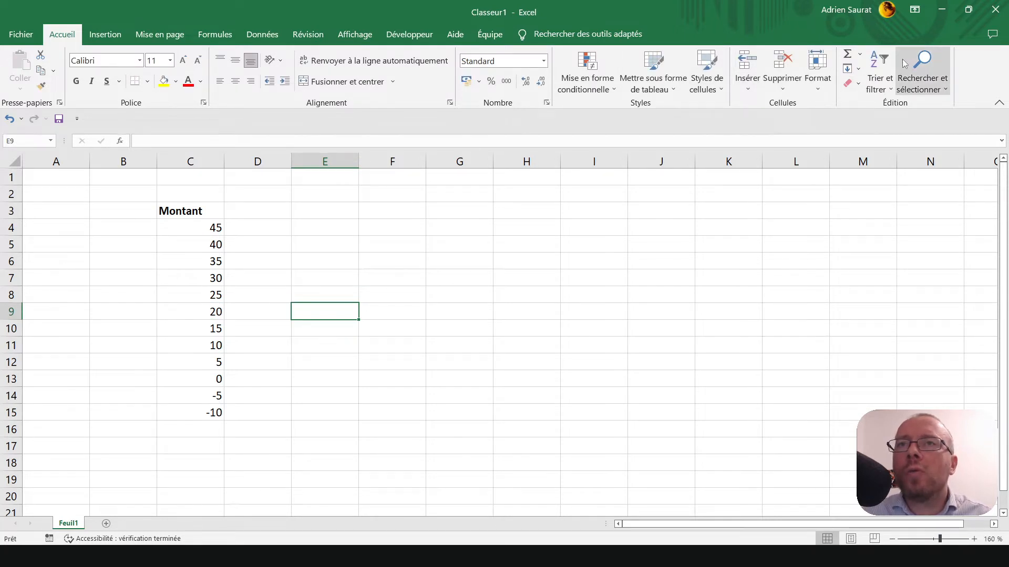
pyautogui.click(861, 58)
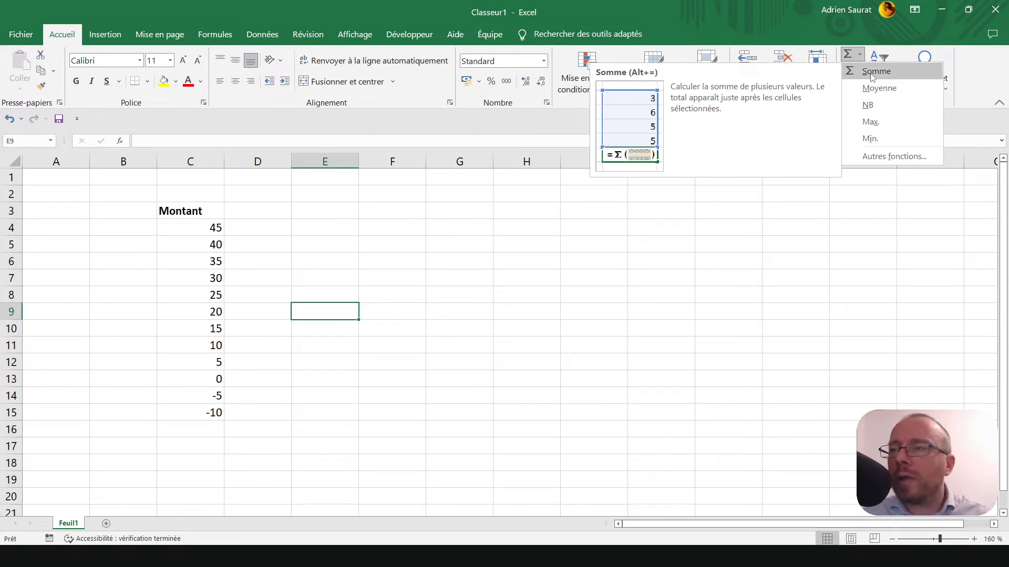
pyautogui.click(578, 288)
pyautogui.click(346, 326)
pyautogui.click(257, 307)
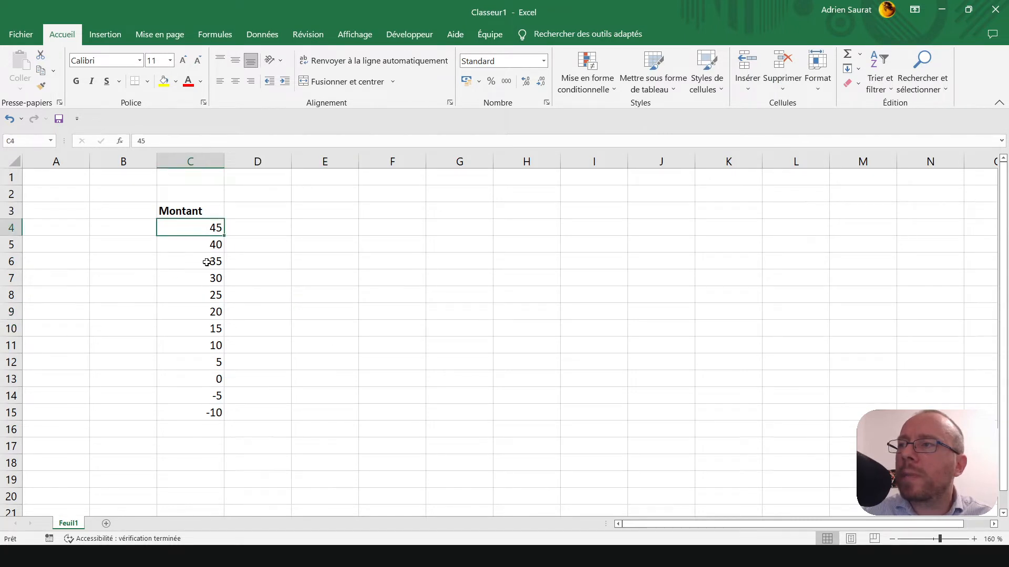
pyautogui.moveTo(207, 226); pyautogui.dragTo(190, 414)
pyautogui.click(100, 212)
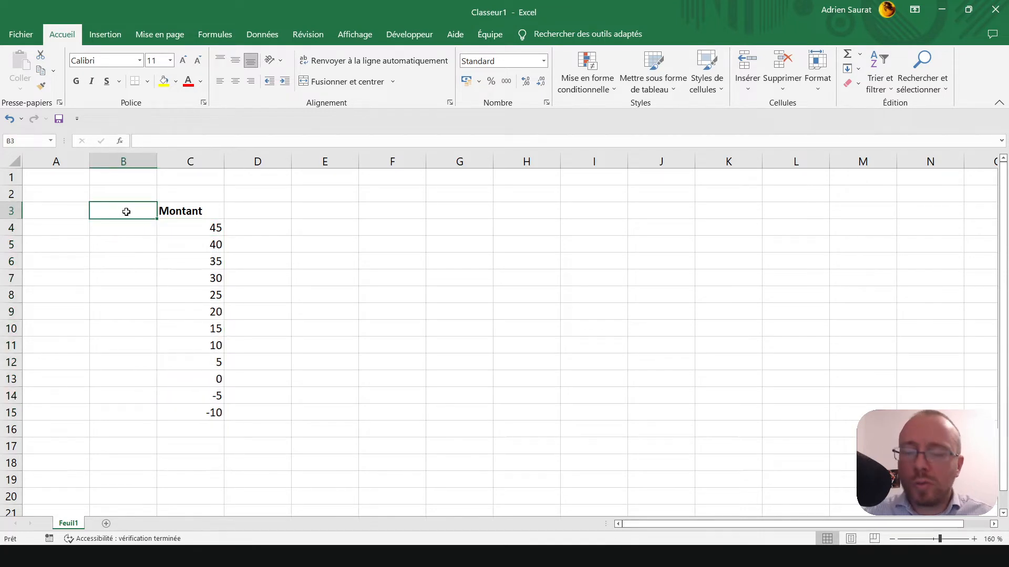
pyautogui.write('Jour')
pyautogui.press('Return')
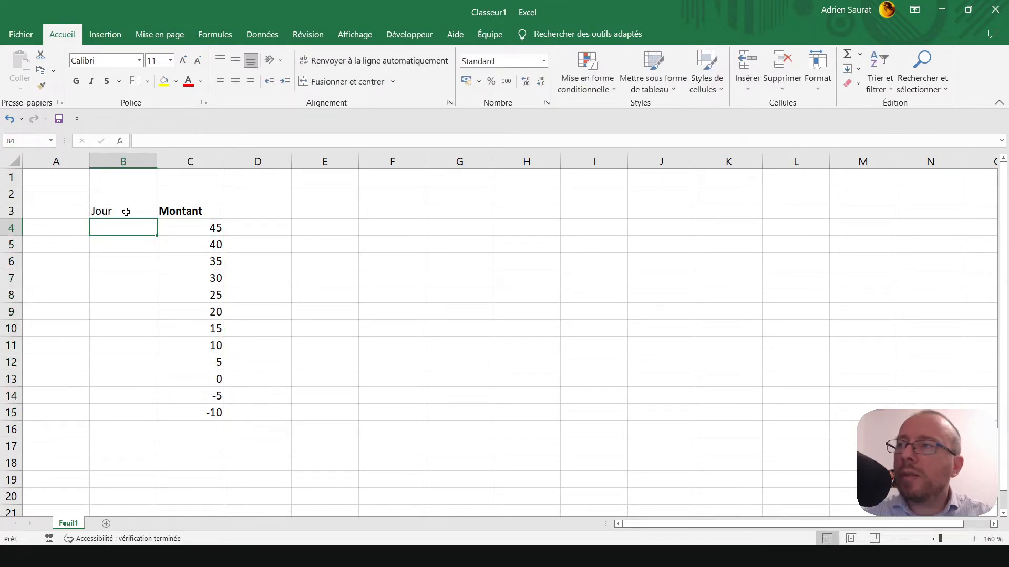
# Set the column header in cell B3 to "Mois".
pyautogui.click(126, 211)
pyautogui.write('Mois')
pyautogui.press('Return')
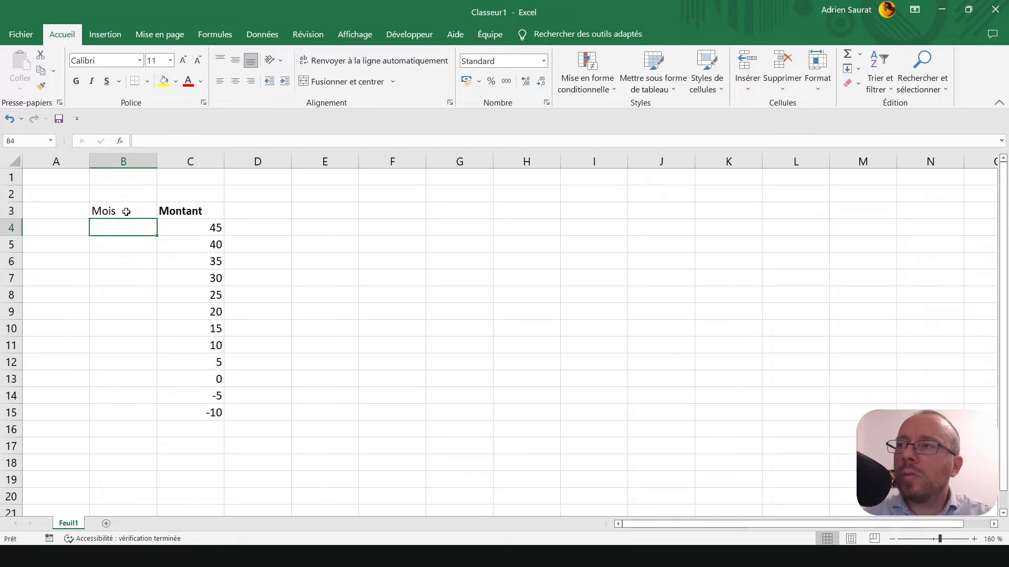
# Enter "Janvier" in cell B4 and autofill the month names down to "Décembre" in B15.
pyautogui.write('Janvier')
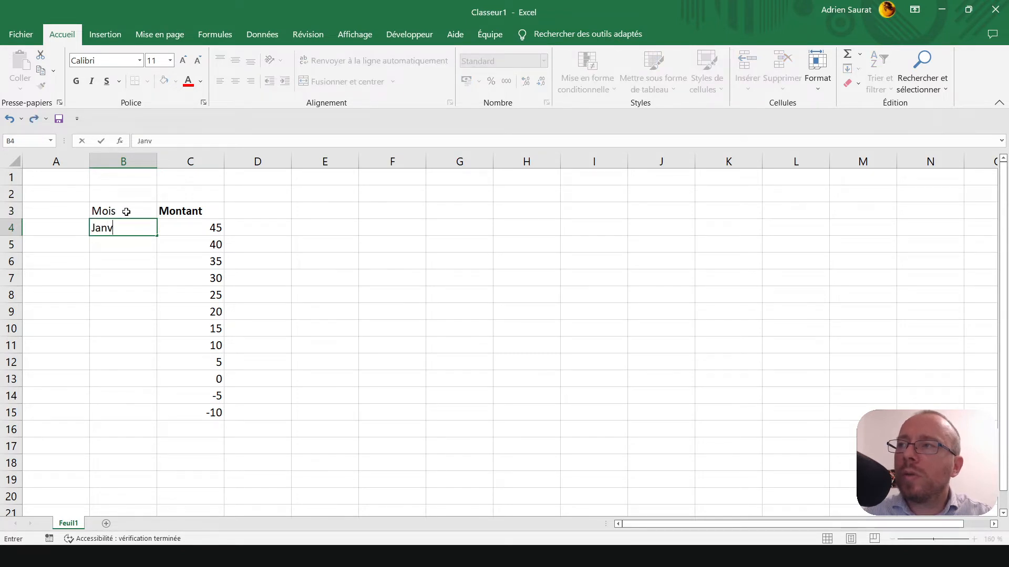
pyautogui.press('Return')
pyautogui.click(150, 232)
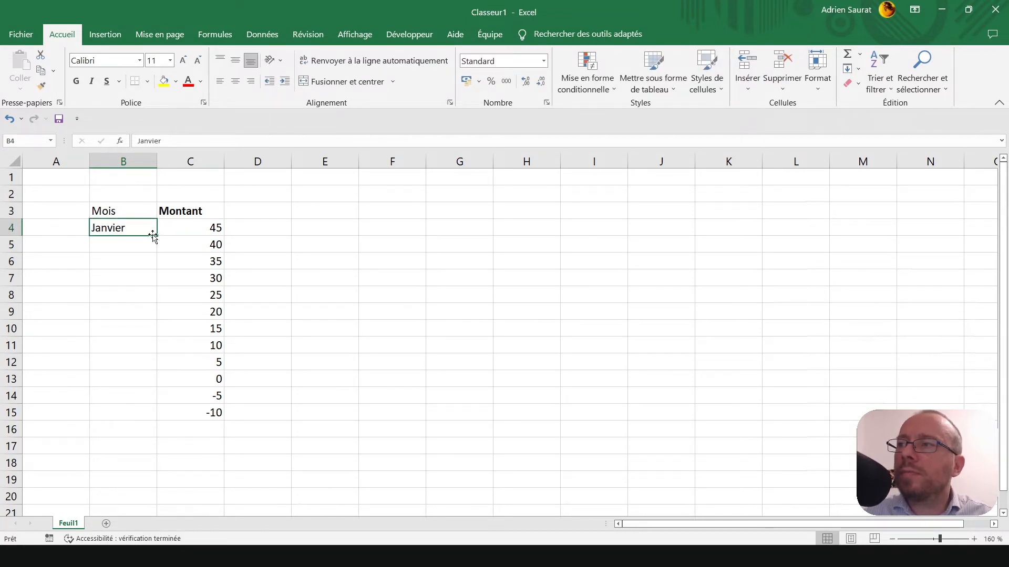
pyautogui.doubleClick(156, 236)
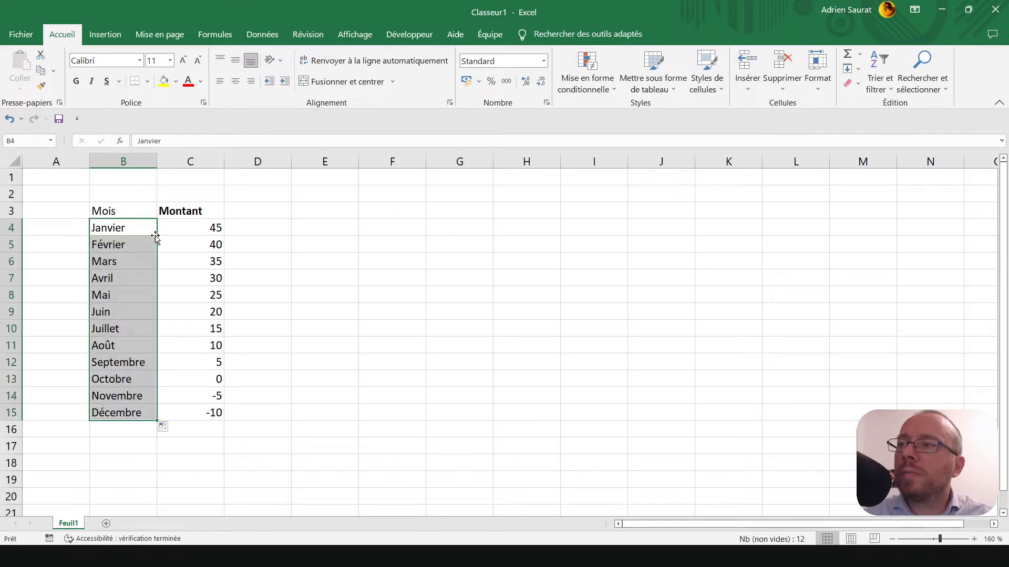
# Make the "Mois" header bold and add a bold "SOMME :" label in cell B16.
pyautogui.click(99, 211)
pyautogui.hotkey('ctrl', 'g')
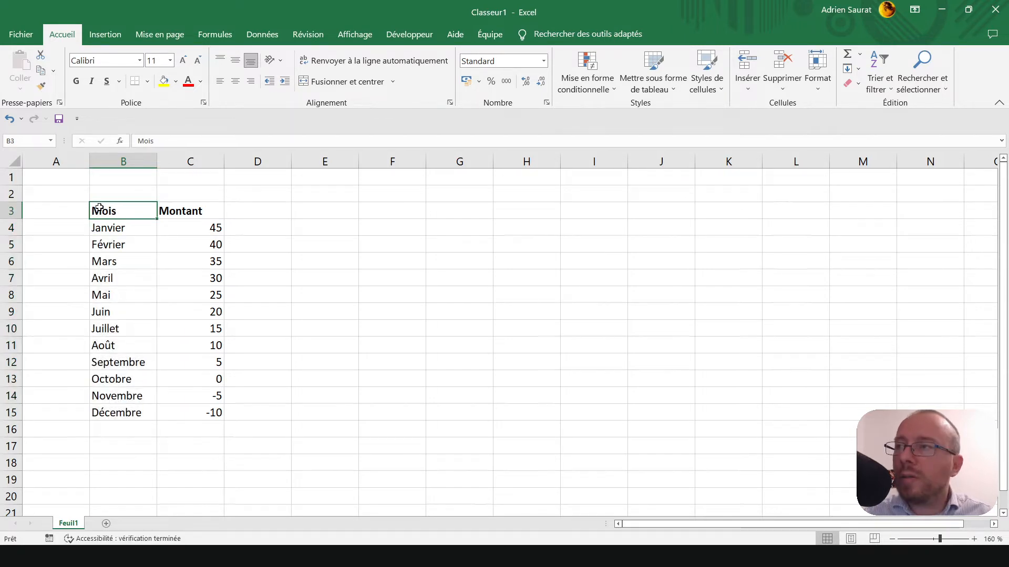
pyautogui.click(135, 427)
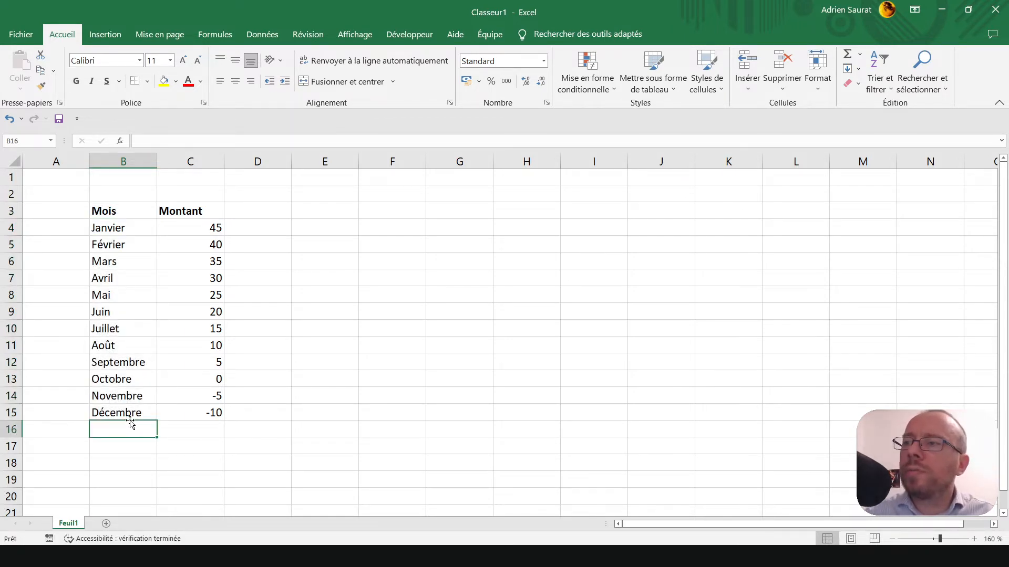
pyautogui.write('SOMME :')
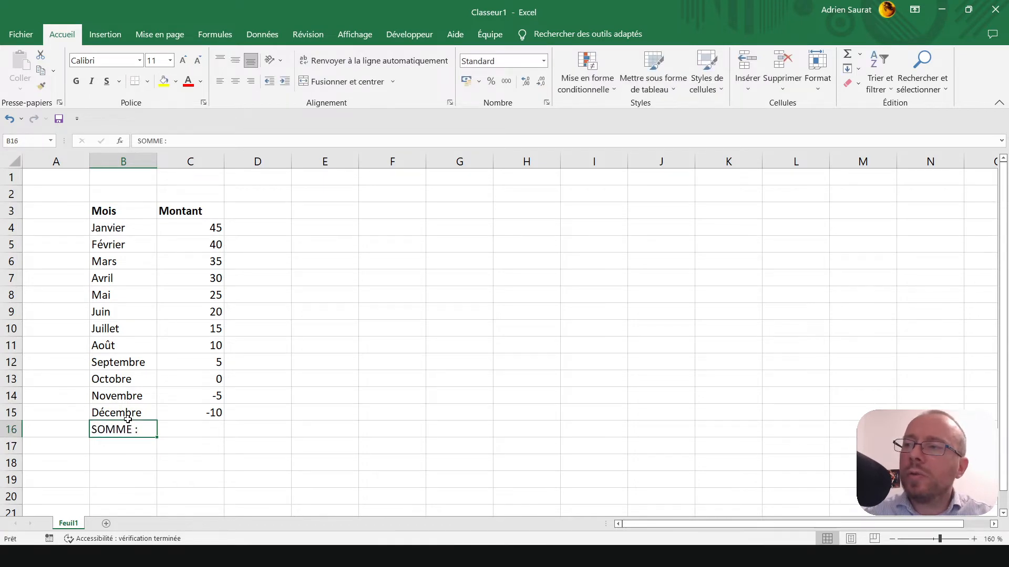
pyautogui.press('Return')
pyautogui.click(131, 428)
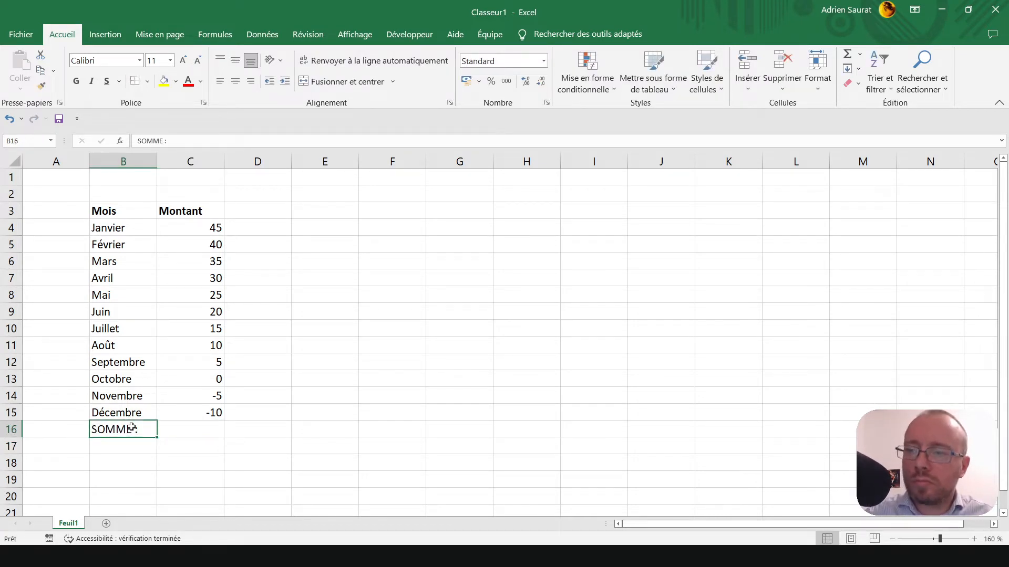
pyautogui.hotkey('ctrl', 'g')
# Total the amounts in C4:C15 into cell C16 with AutoSum and make the total bold.
pyautogui.moveTo(194, 226); pyautogui.dragTo(207, 412)
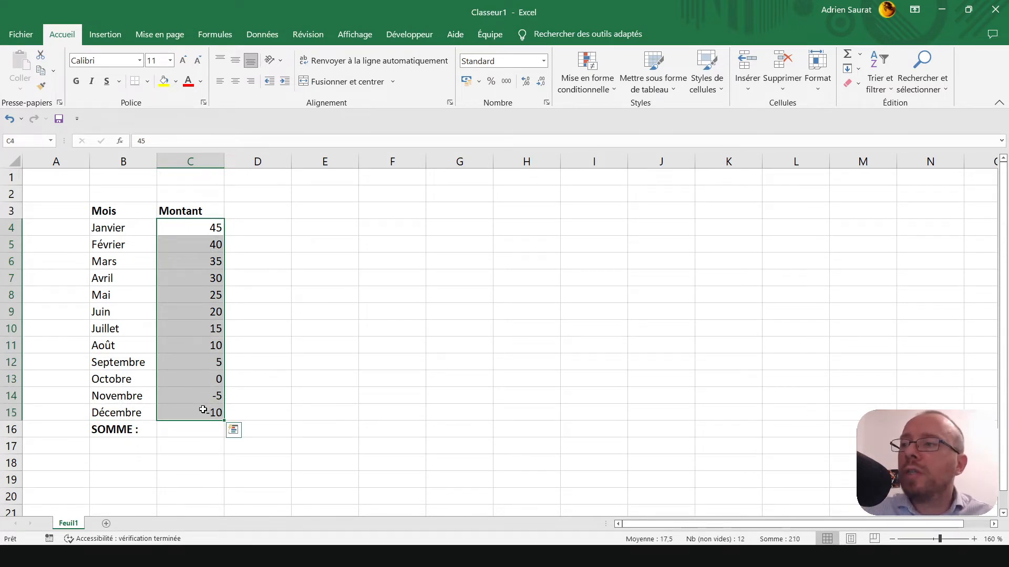
pyautogui.click(275, 355)
pyautogui.moveTo(200, 225); pyautogui.dragTo(205, 414)
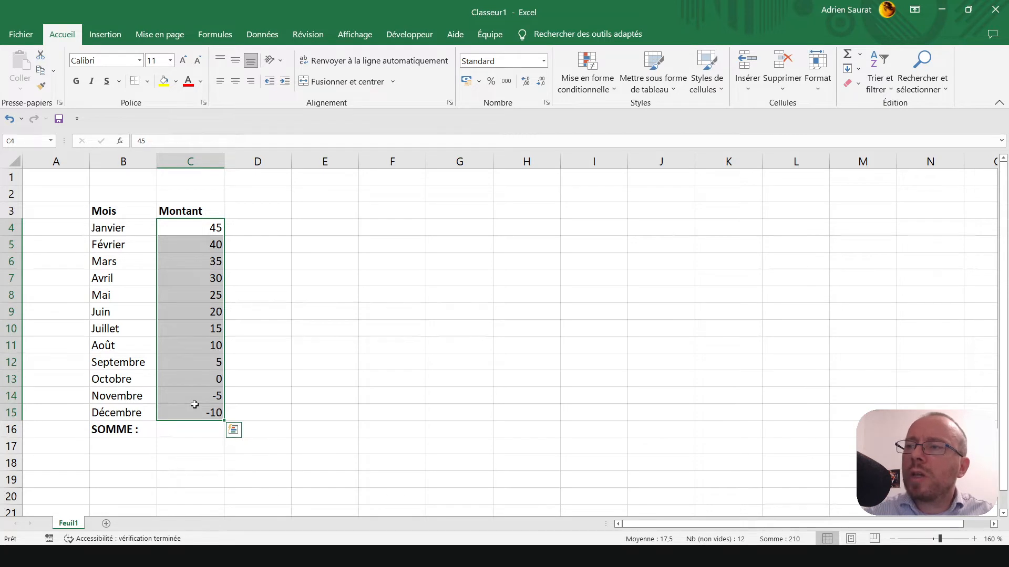
pyautogui.click(198, 431)
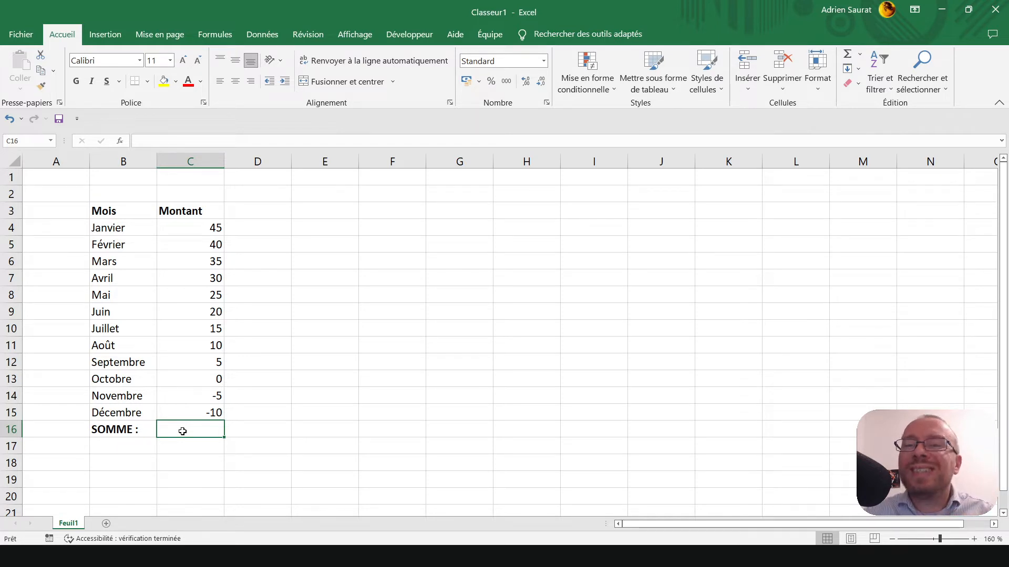
pyautogui.moveTo(197, 226); pyautogui.dragTo(192, 415)
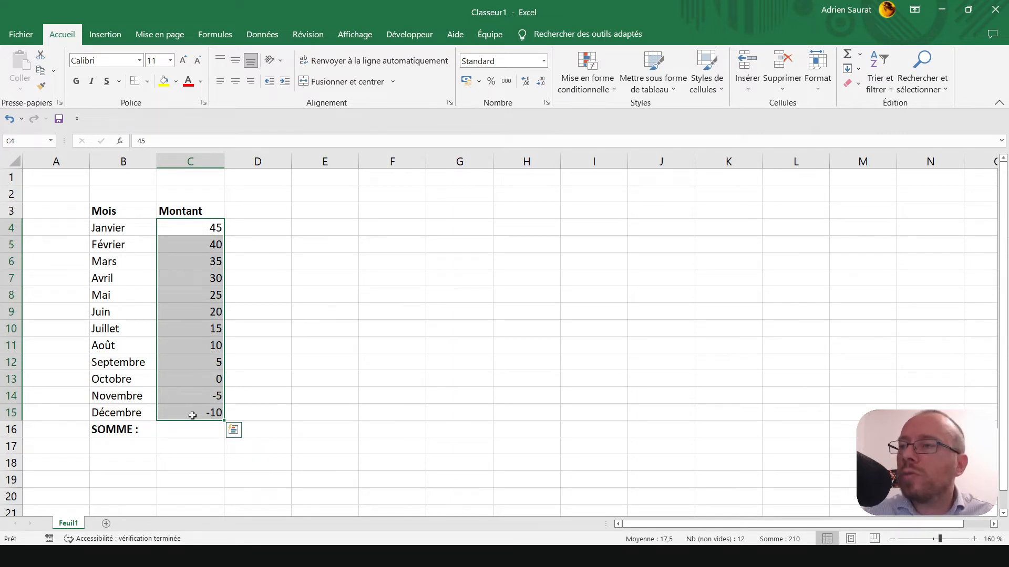
pyautogui.click(210, 226)
pyautogui.moveTo(209, 226); pyautogui.dragTo(202, 413)
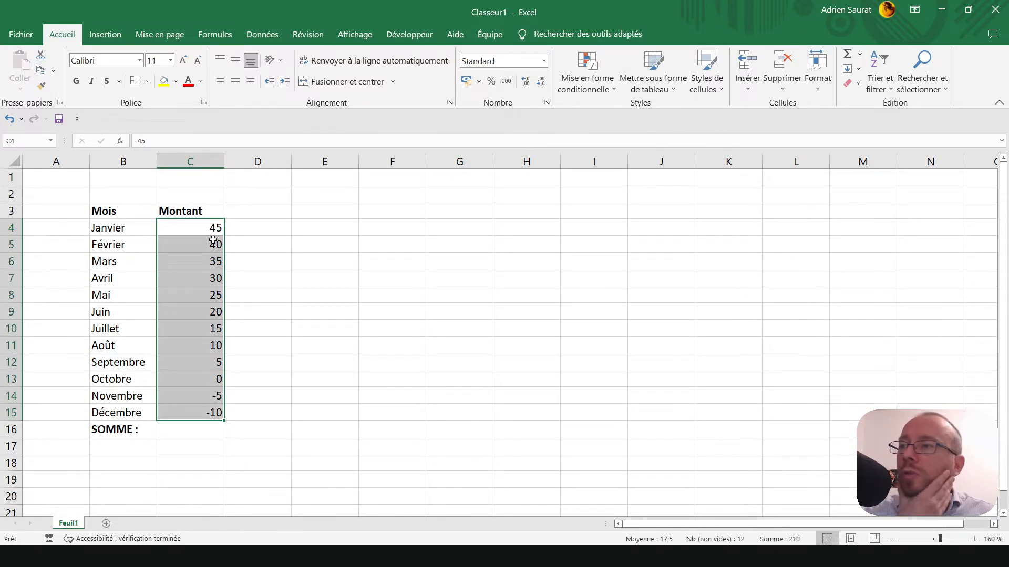
pyautogui.click(848, 55)
pyautogui.click(193, 431)
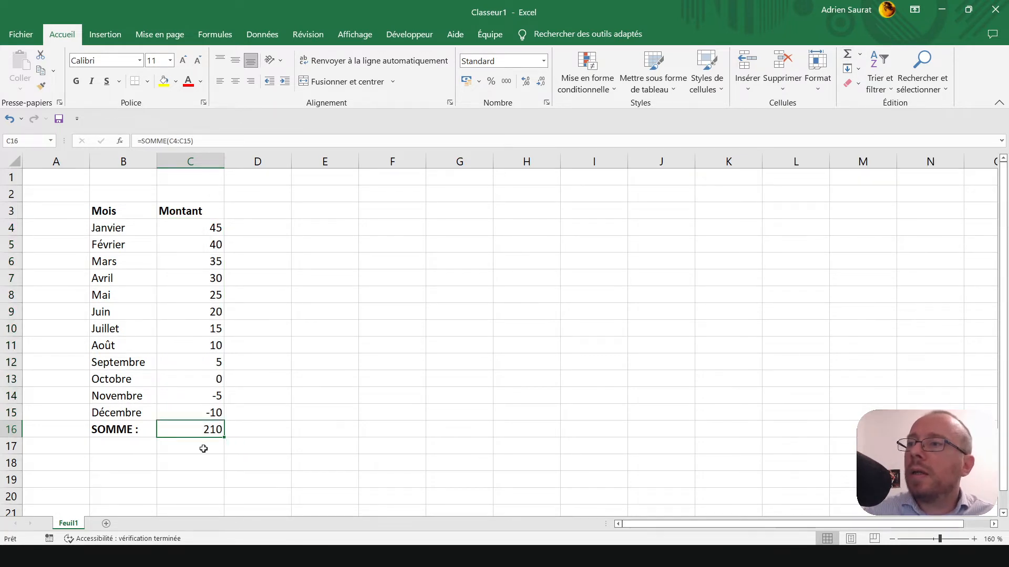
pyautogui.click(76, 81)
pyautogui.moveTo(214, 227); pyautogui.dragTo(211, 411)
pyautogui.click(213, 378)
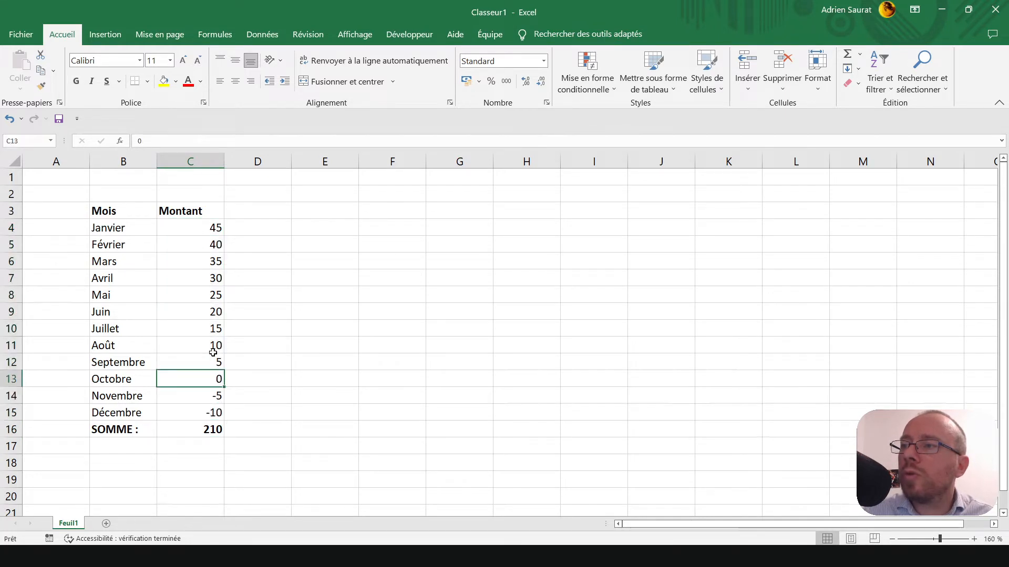
pyautogui.click(203, 396)
pyautogui.press('Down')
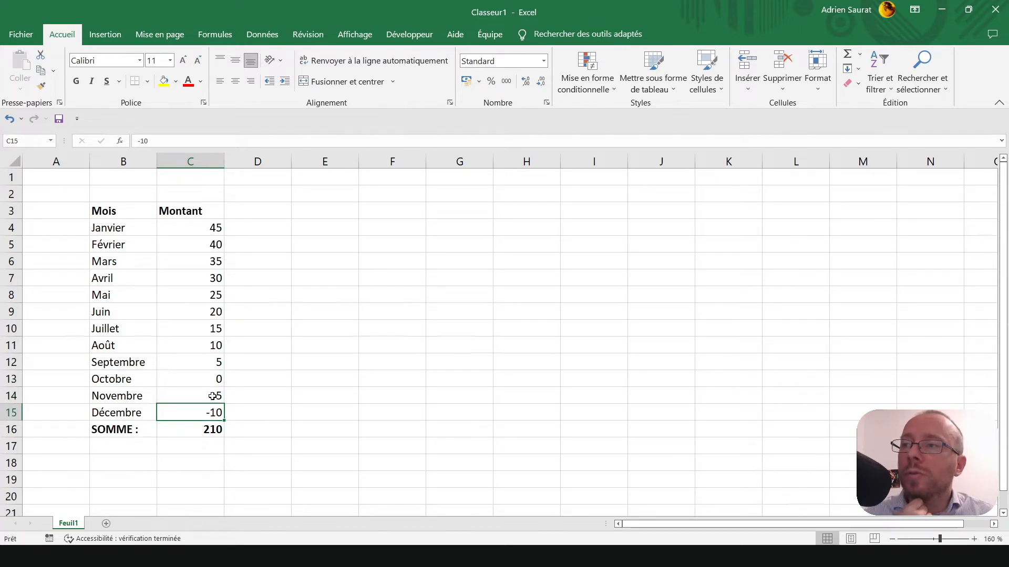
pyautogui.click(213, 395)
pyautogui.click(212, 412)
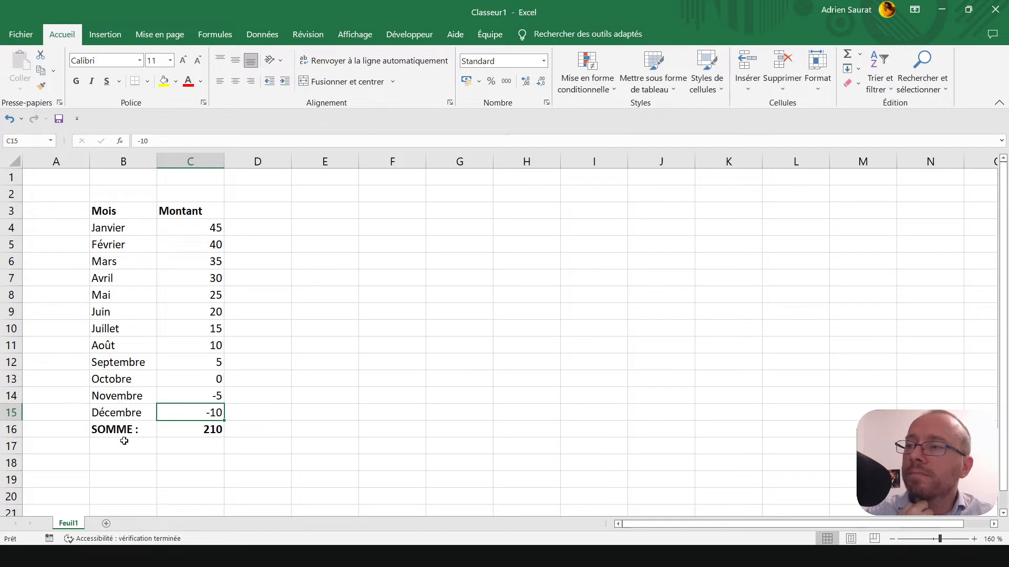
# Copy the formula text =SOMME(C4:C15) from cell C16, leaving the formula in place.
pyautogui.click(197, 426)
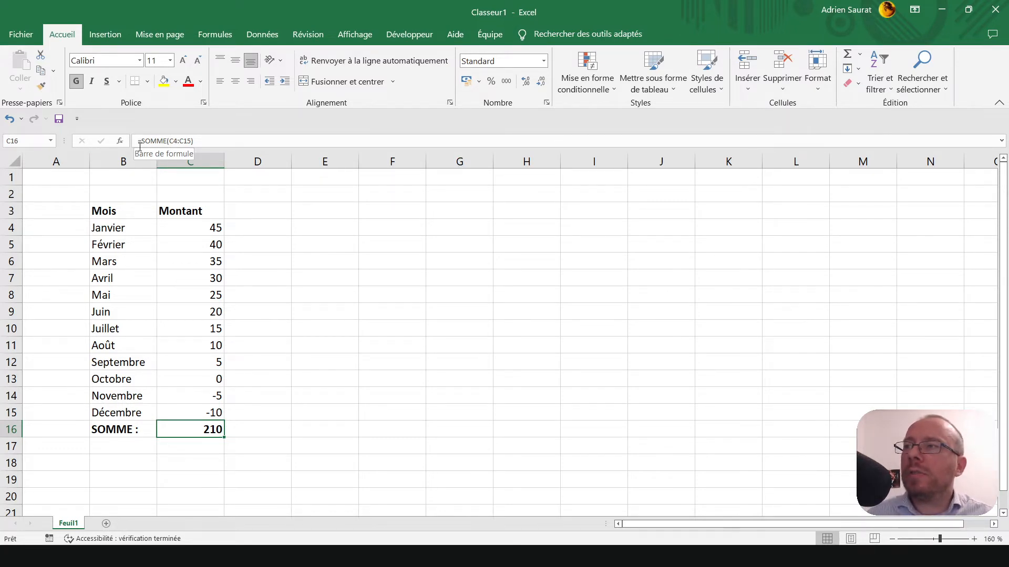
pyautogui.moveTo(192, 140); pyautogui.dragTo(137, 140)
pyautogui.hotkey('ctrl', 'c')
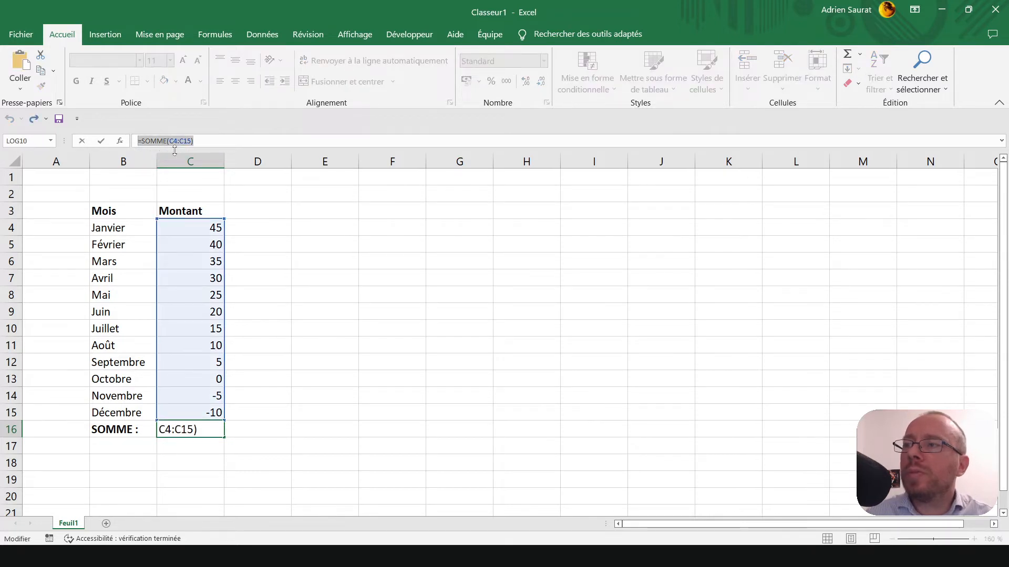
pyautogui.press('Return')
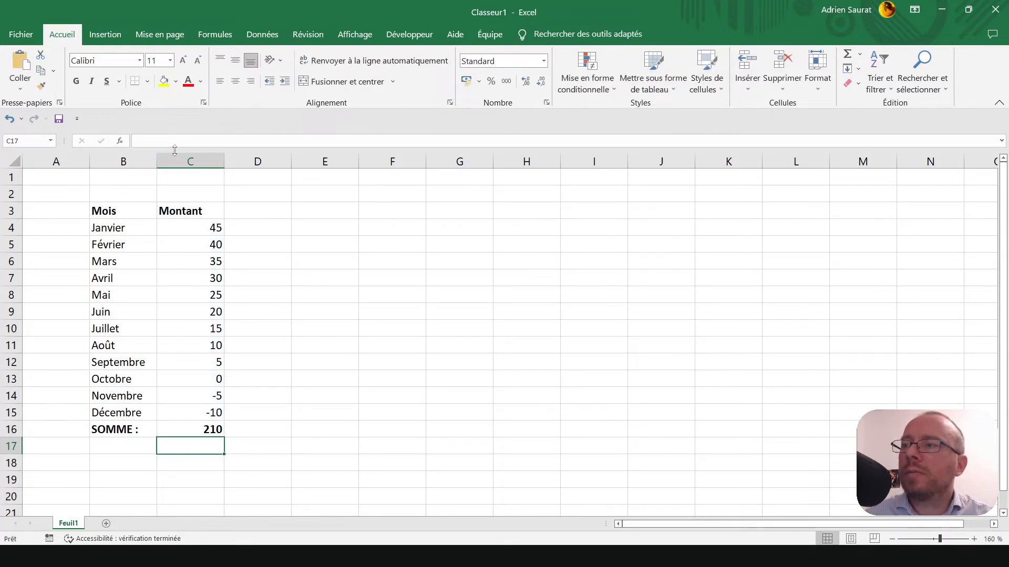
# Format cell F6 as Texte and paste the copied formula =SOMME(C4:C15) into it as plain text.
pyautogui.click(407, 258)
pyautogui.click(544, 61)
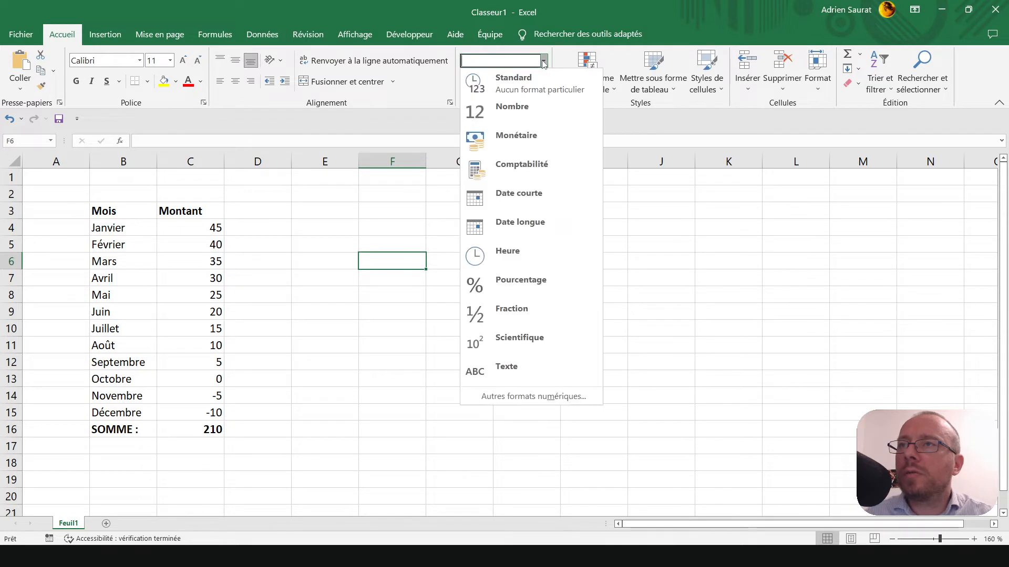
pyautogui.click(489, 368)
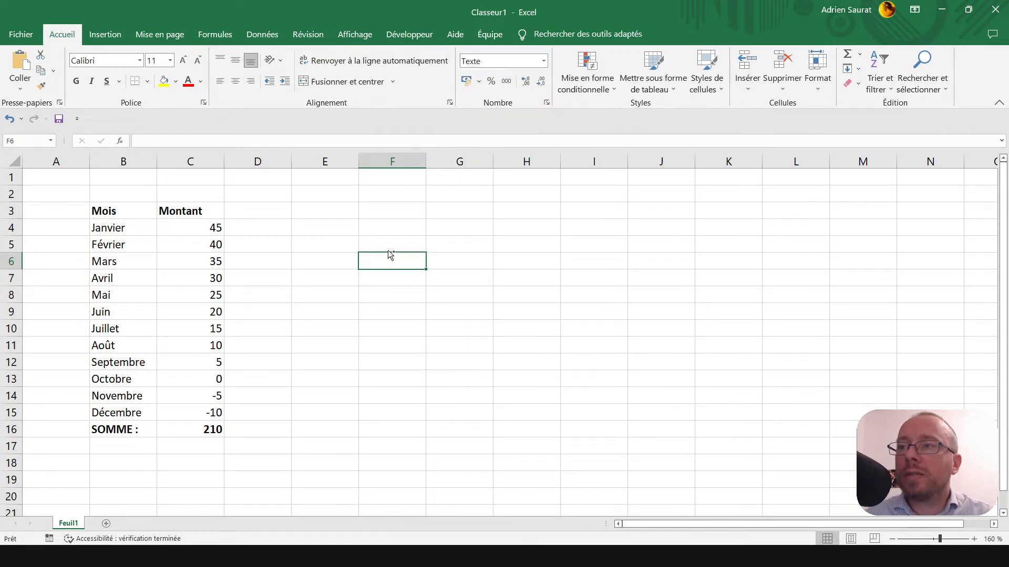
pyautogui.hotkey('ctrl', 'v')
pyautogui.press('Return')
pyautogui.press('Up')
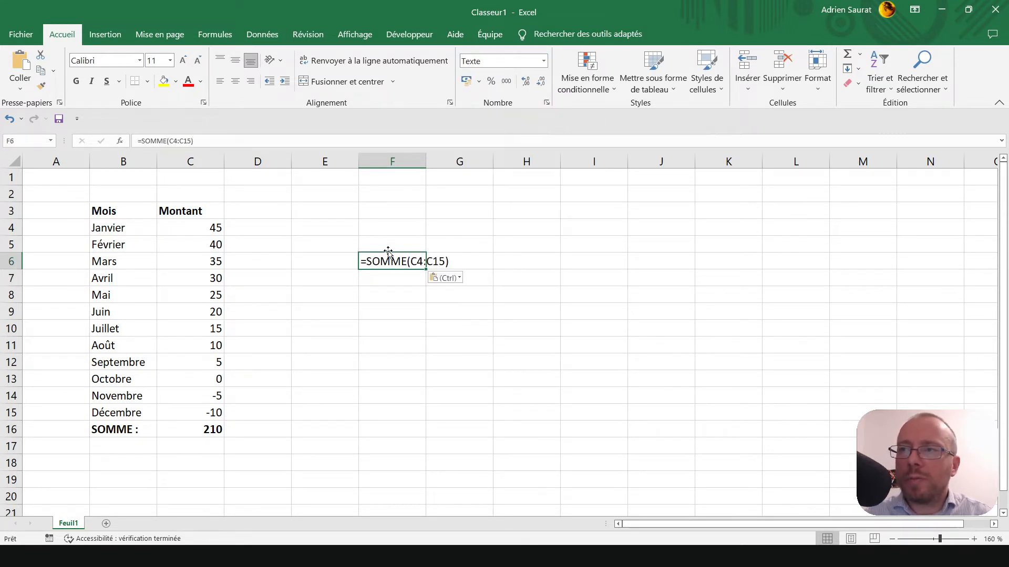
# Make the formula text in cell F6 bold and increase its font size to 12.
pyautogui.hotkey('ctrl', 'g')
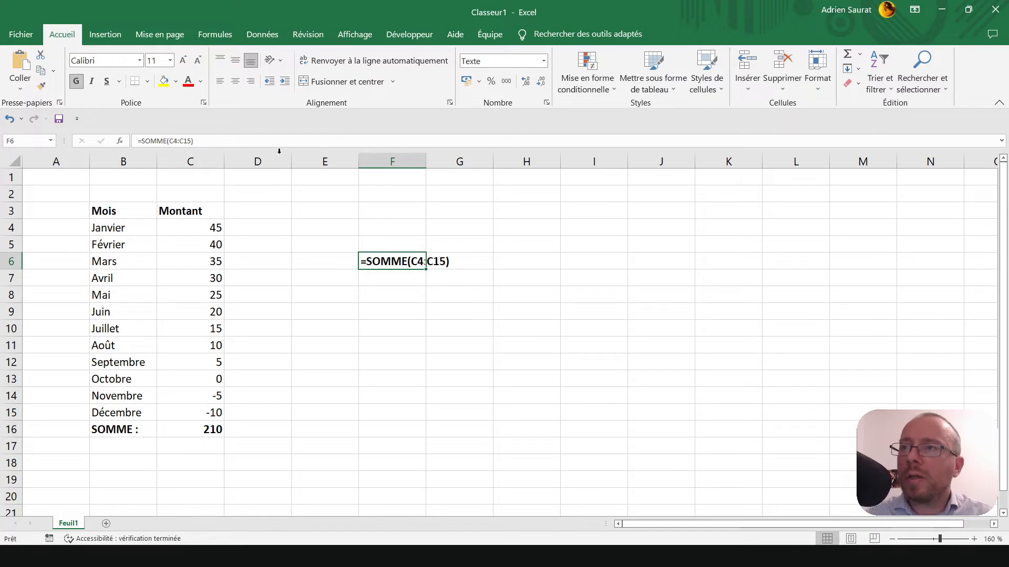
pyautogui.click(184, 60)
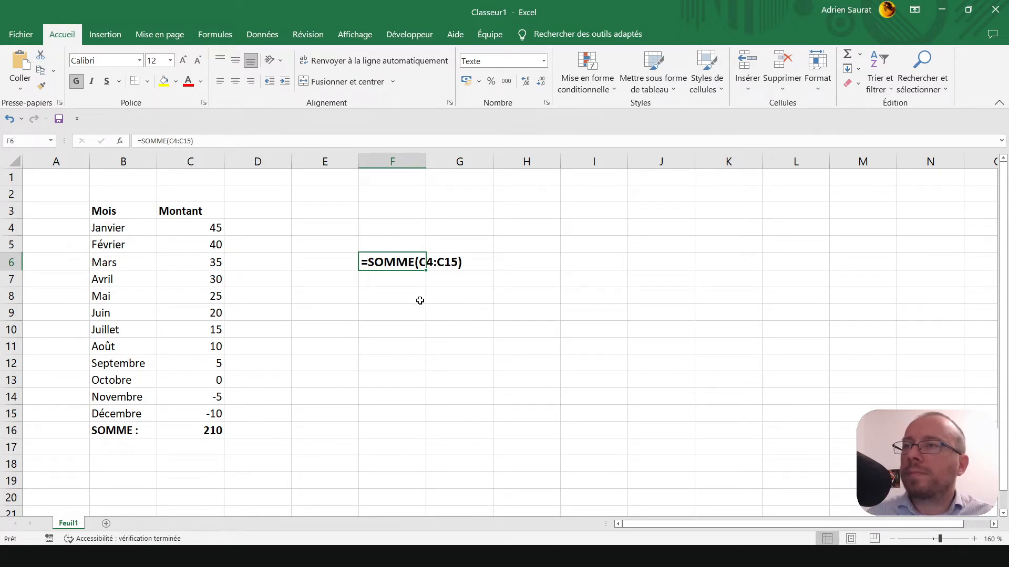
pyautogui.click(404, 290)
pyautogui.click(361, 257)
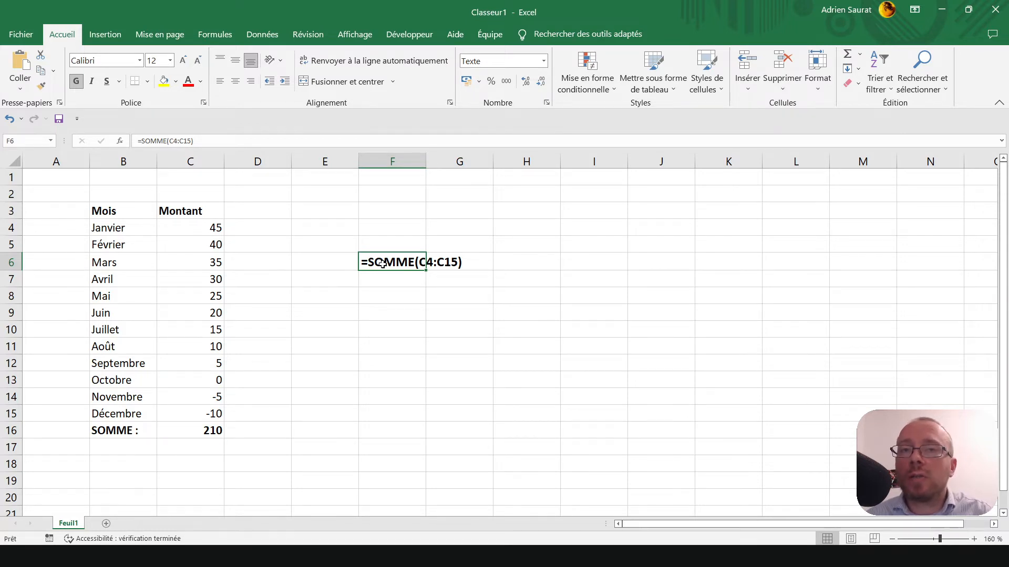
# Enter the current-date formula =AUJOURDHUI() in cell F8.
pyautogui.click(388, 300)
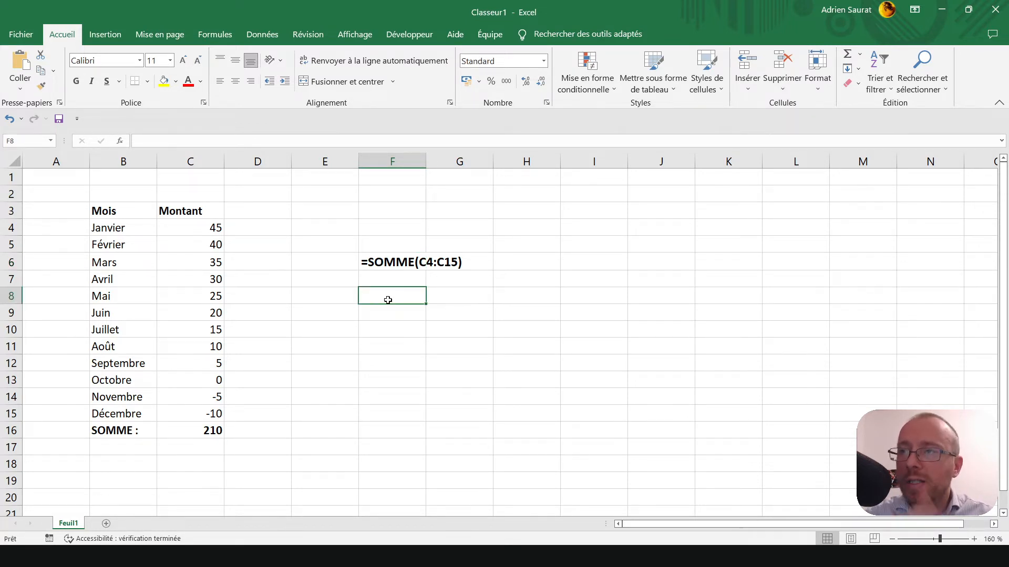
pyautogui.write('=')
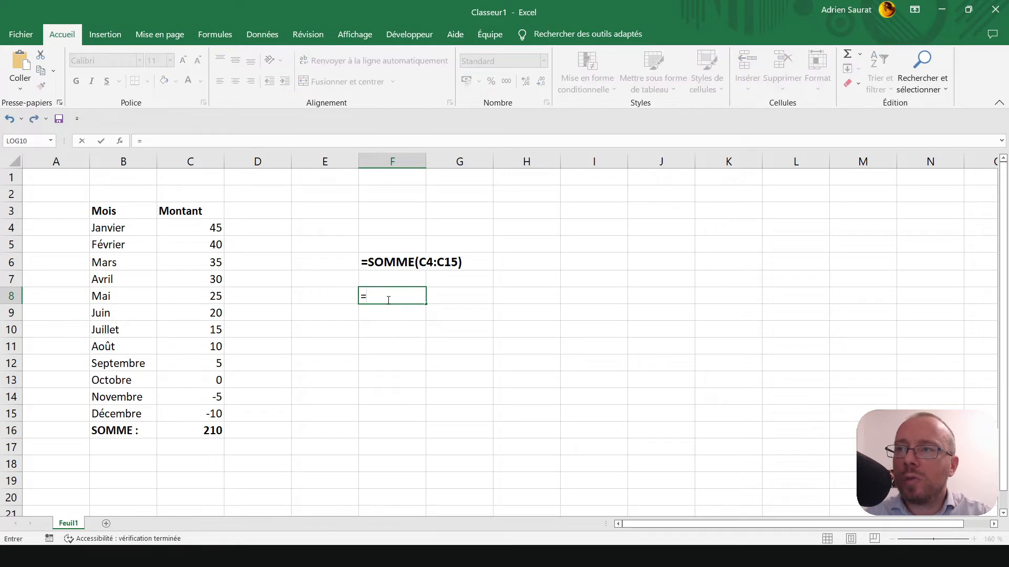
pyautogui.write('AUR')
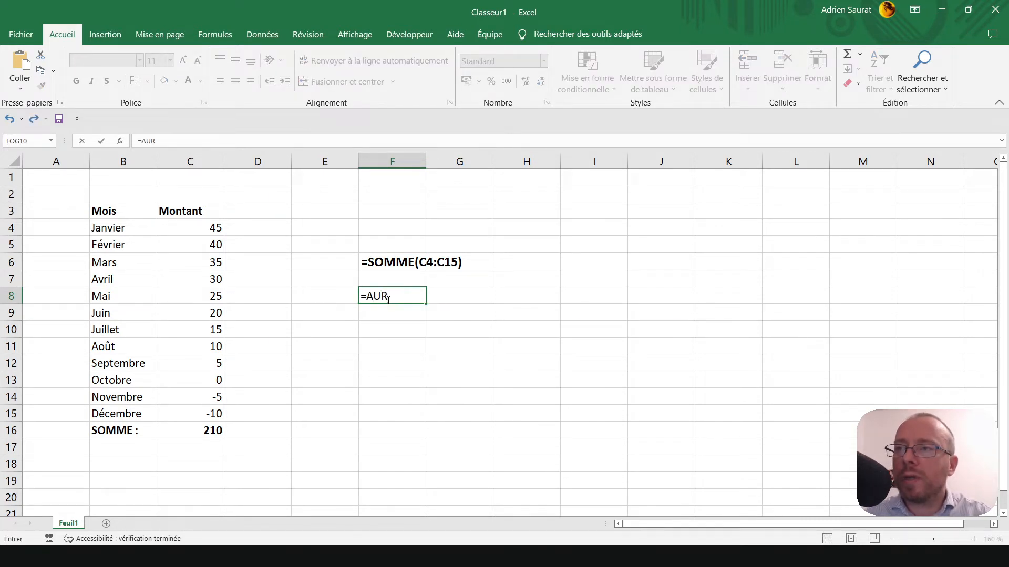
pyautogui.press('BackSpace')
pyautogui.write('J')
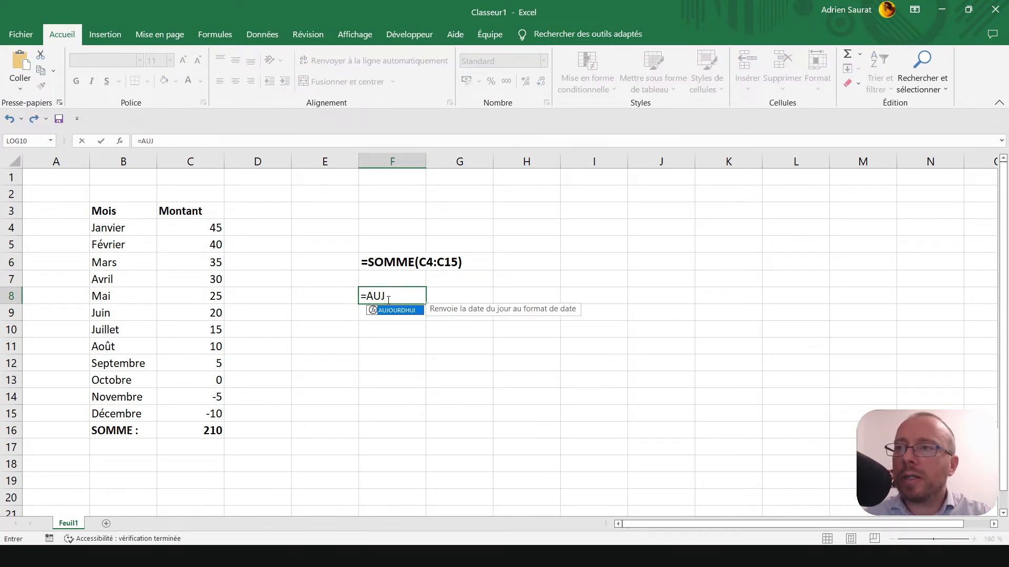
pyautogui.write('OU')
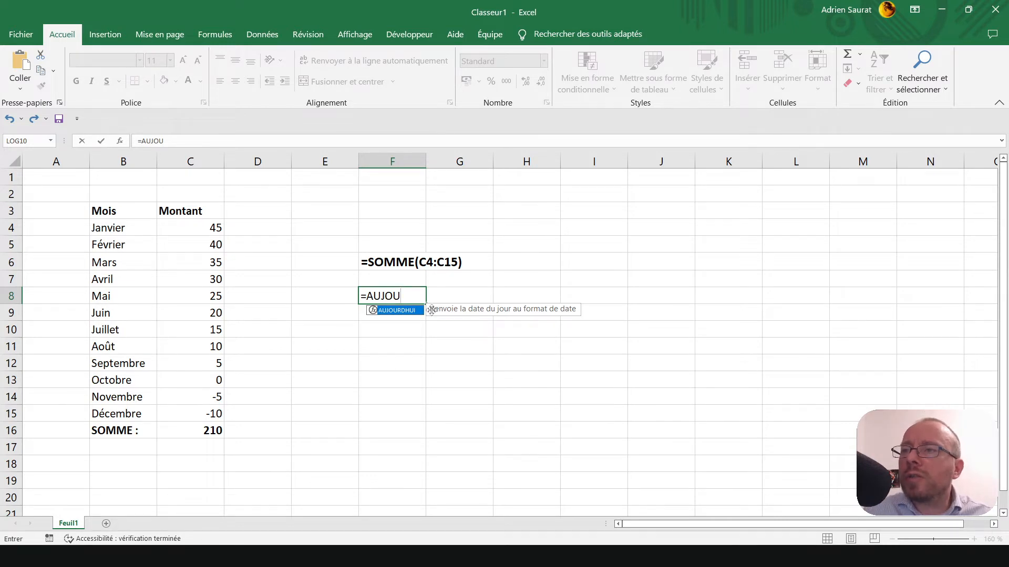
pyautogui.doubleClick(395, 310)
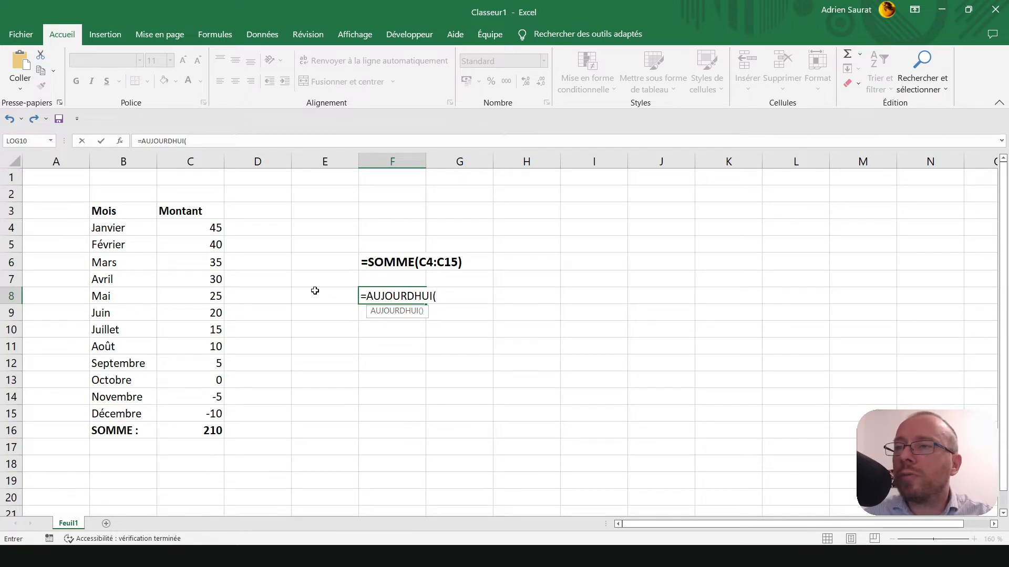
pyautogui.write(')')
pyautogui.press('Return')
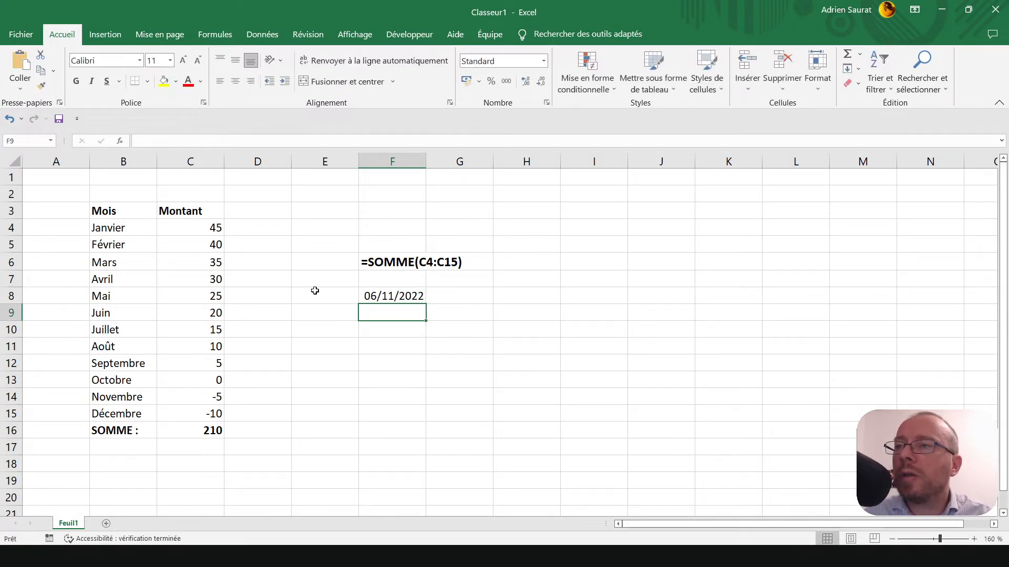
# Inspect the date formula in cell F8 and delete the cell's contents.
pyautogui.press('Up')
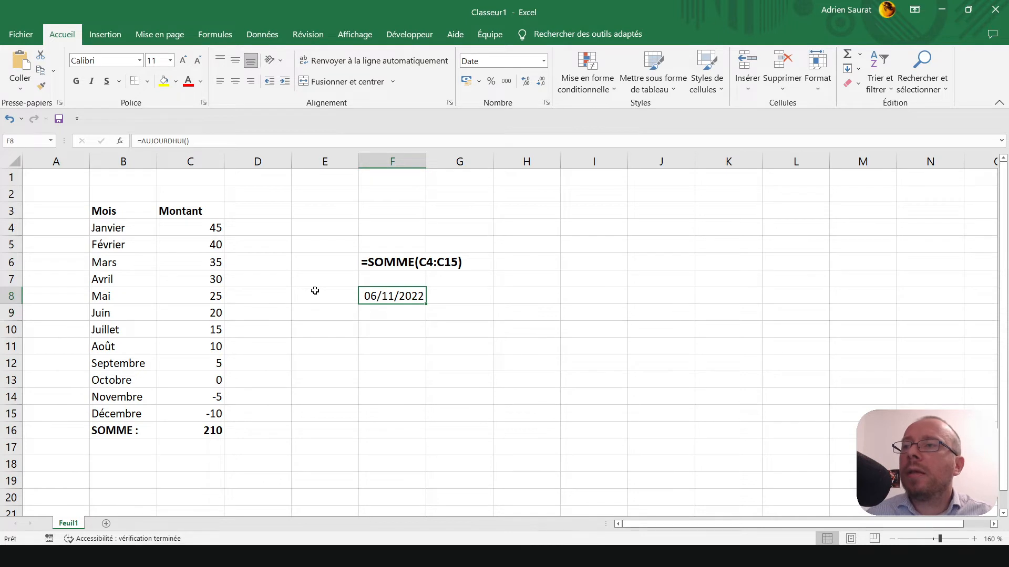
pyautogui.click(187, 141)
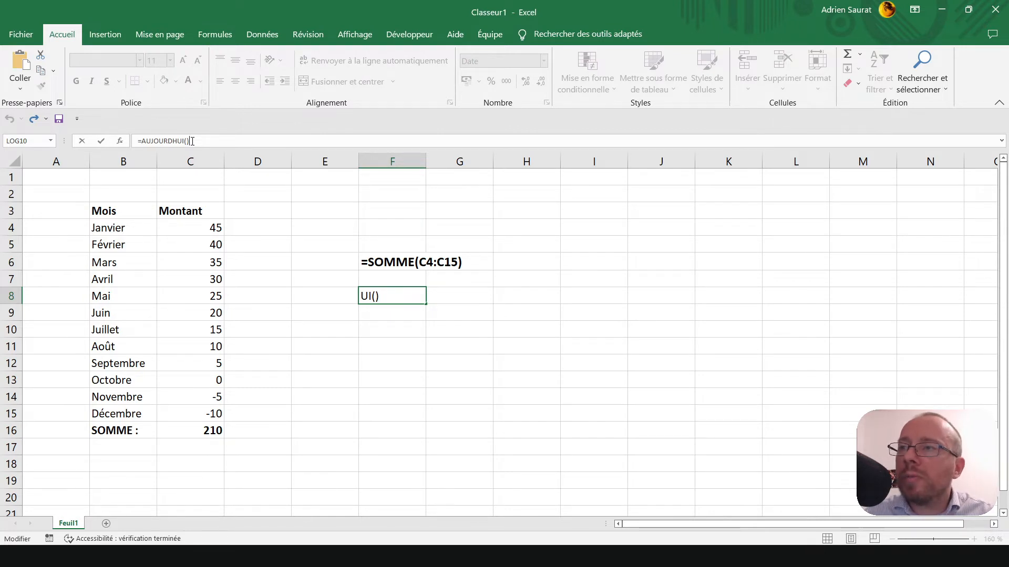
pyautogui.press('Return')
pyautogui.press('Up')
pyautogui.press('Delete')
# Compare the formula text in F6 with the amounts in C4:C15 and the total in C16.
pyautogui.press('Up')
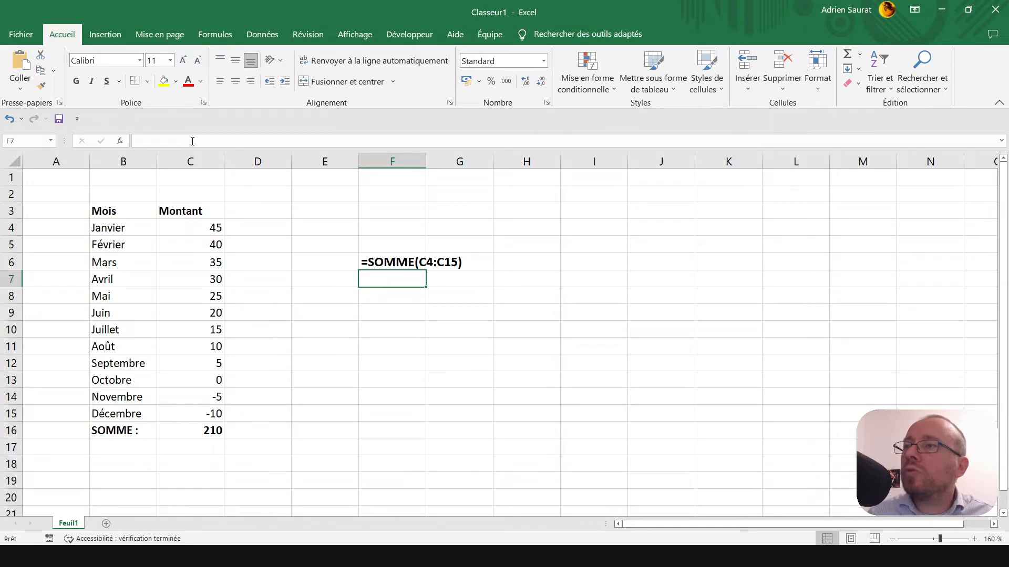
pyautogui.press('Up')
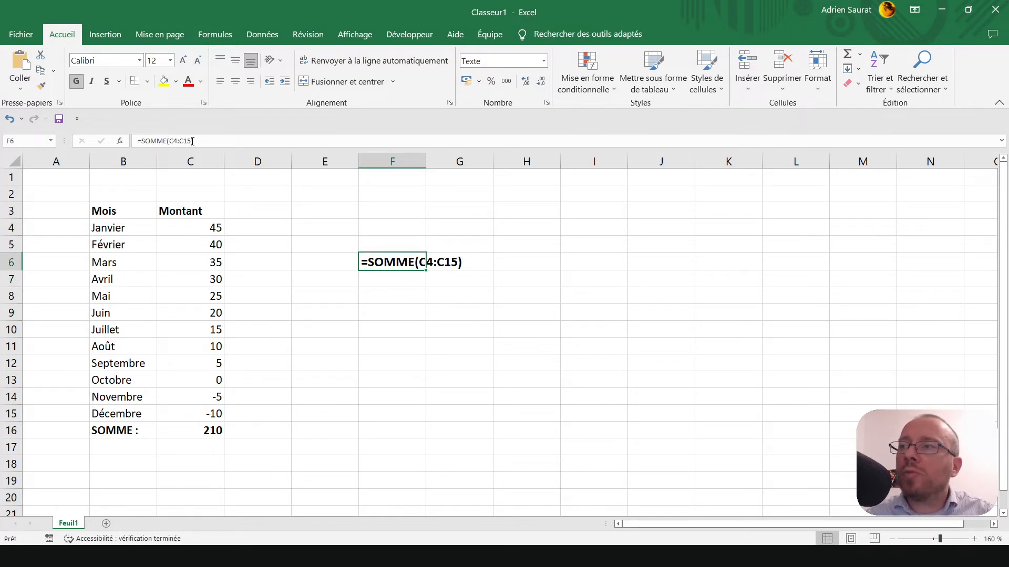
pyautogui.click(409, 282)
pyautogui.click(408, 264)
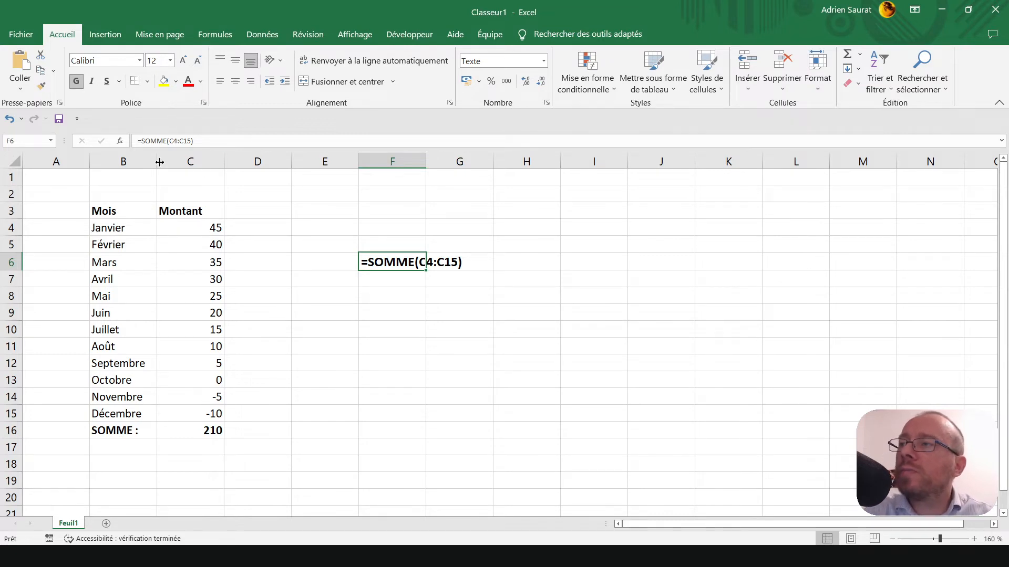
pyautogui.moveTo(212, 227); pyautogui.dragTo(195, 415)
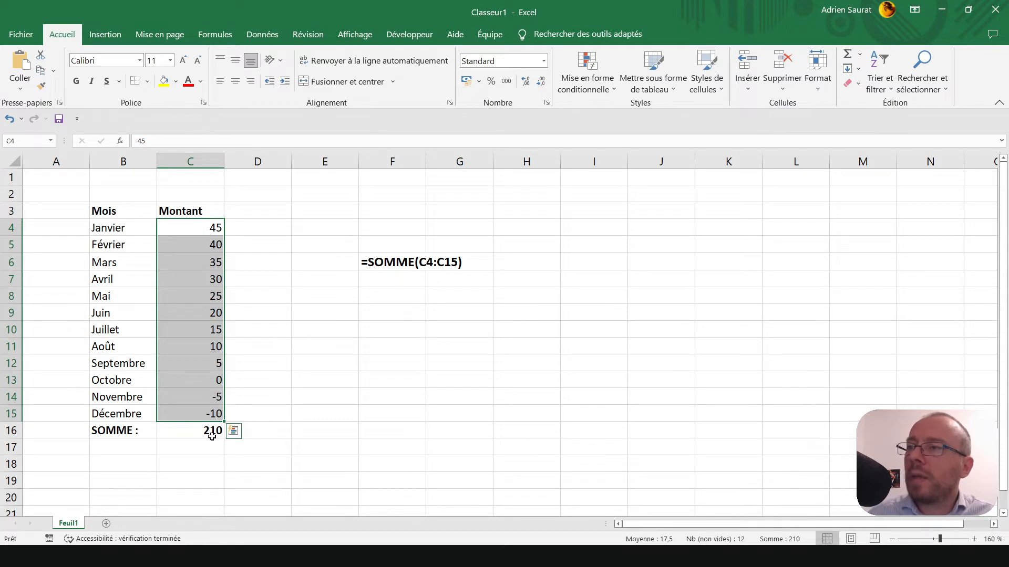
pyautogui.click(212, 431)
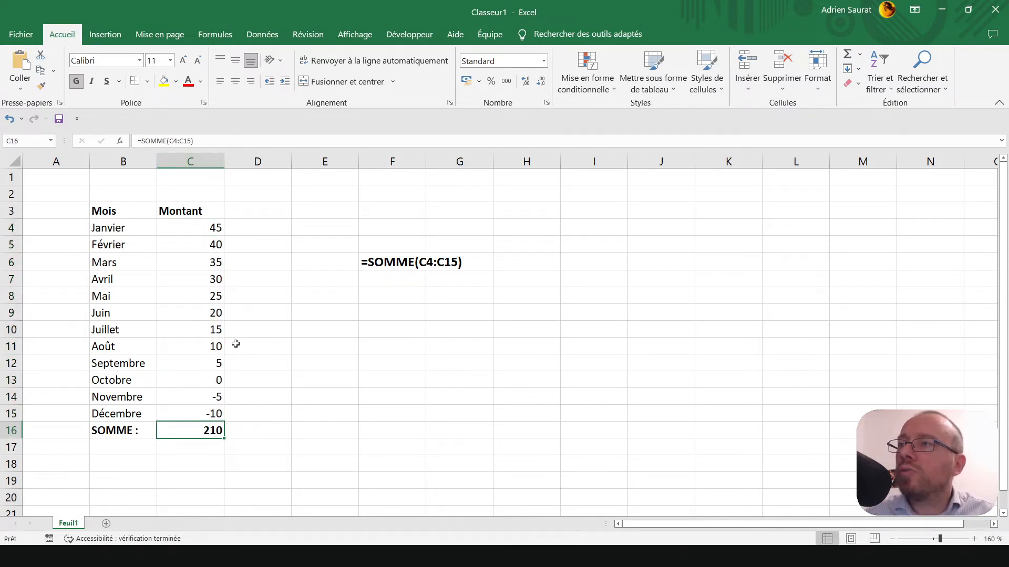
# Enter a cell-by-cell addition of the amounts in D16: =C4+C5+C6+C7+C8+C9+C10+C11+C12+C13+C14+C15.
pyautogui.click(256, 424)
pyautogui.write('=')
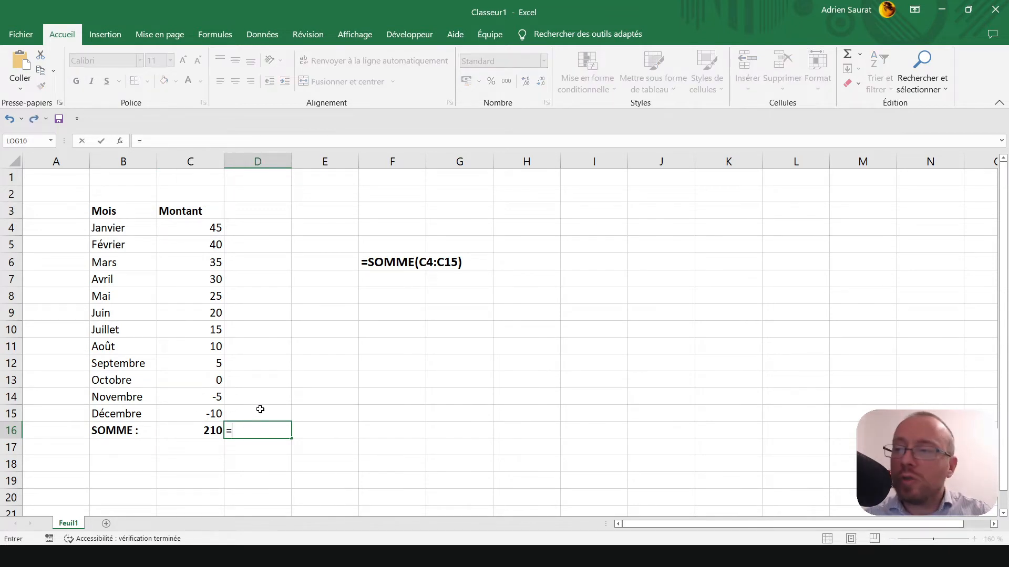
pyautogui.click(209, 226)
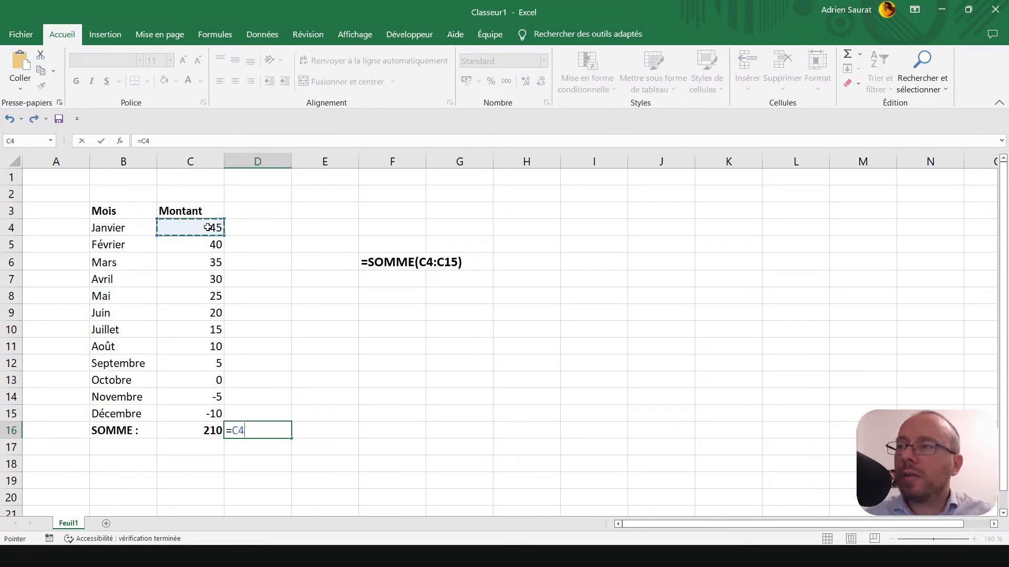
pyautogui.write('+')
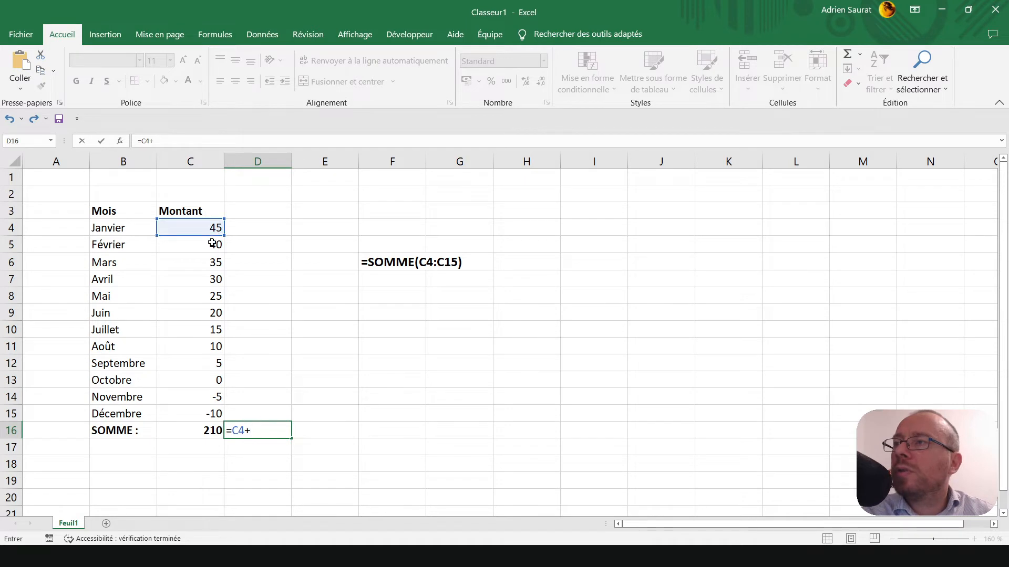
pyautogui.click(213, 245)
pyautogui.write('+')
pyautogui.click(213, 262)
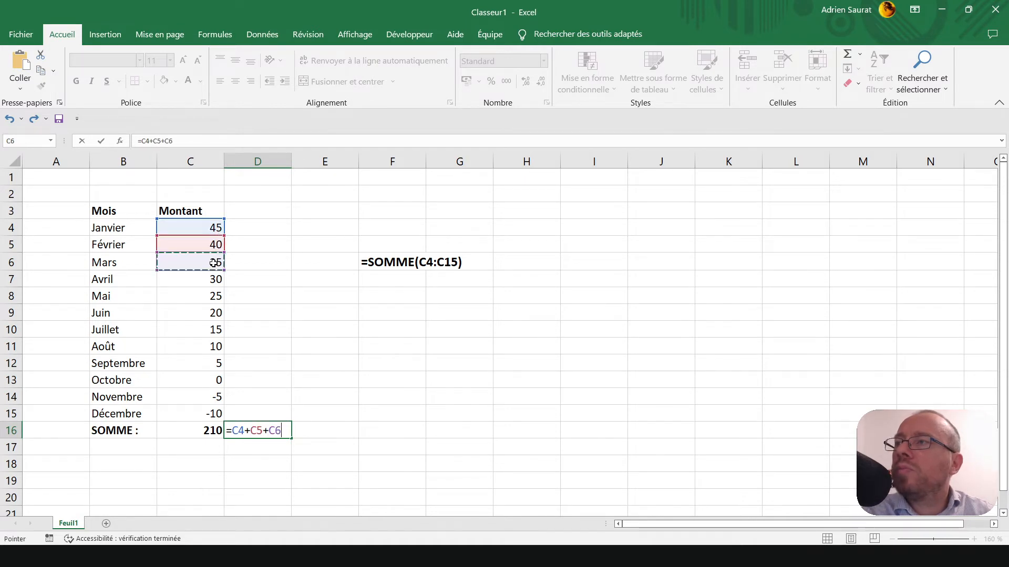
pyautogui.write('+')
pyautogui.click(211, 280)
pyautogui.write('+')
pyautogui.click(213, 296)
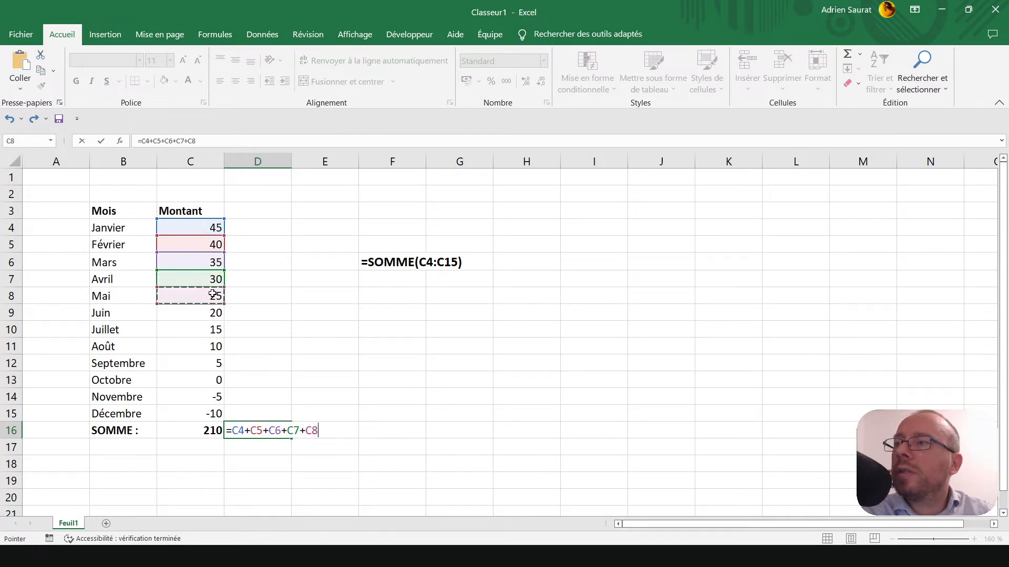
pyautogui.write('+')
pyautogui.click(213, 313)
pyautogui.write('+')
pyautogui.click(212, 329)
pyautogui.write('+')
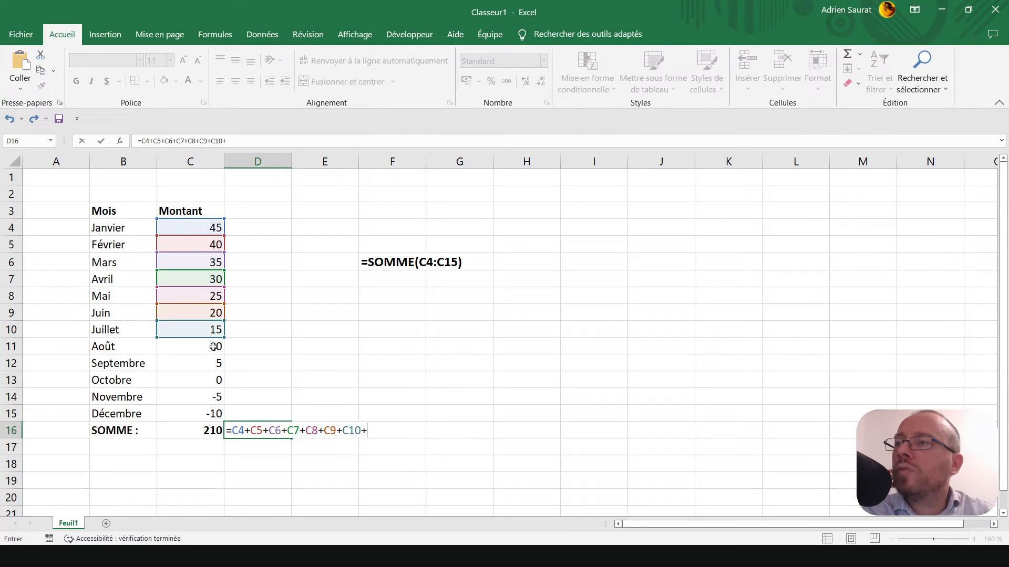
pyautogui.click(213, 347)
pyautogui.write('+')
pyautogui.click(213, 364)
pyautogui.write('+')
pyautogui.click(212, 379)
pyautogui.write('+')
pyautogui.click(213, 397)
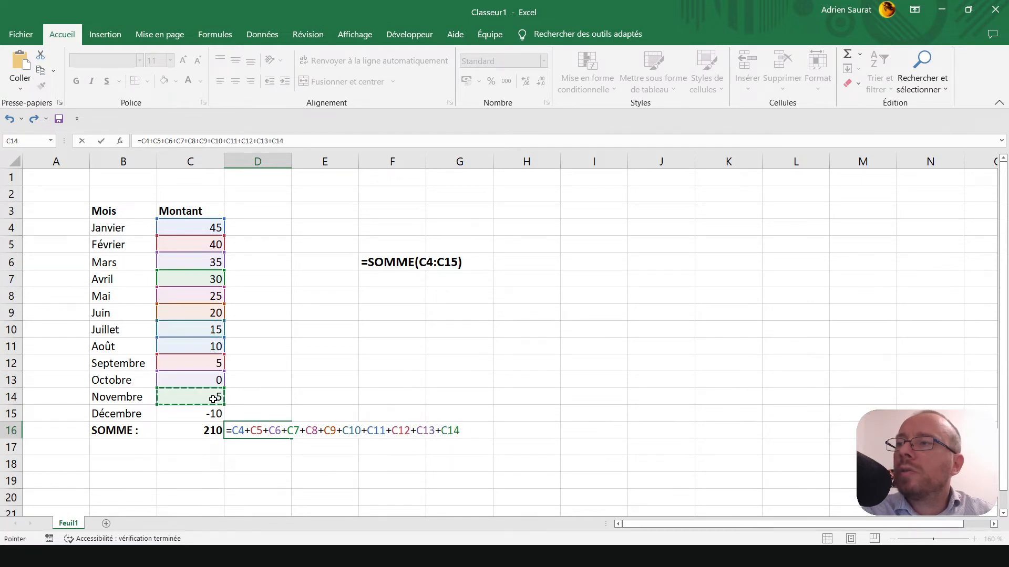
pyautogui.write('+')
pyautogui.click(212, 413)
pyautogui.write('+')
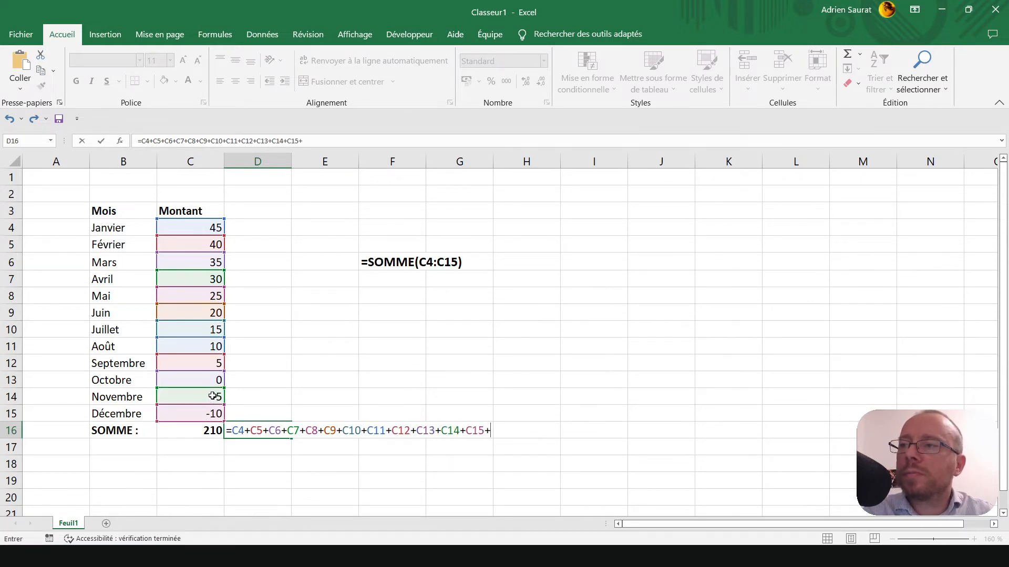
pyautogui.press('BackSpace')
pyautogui.press('Return')
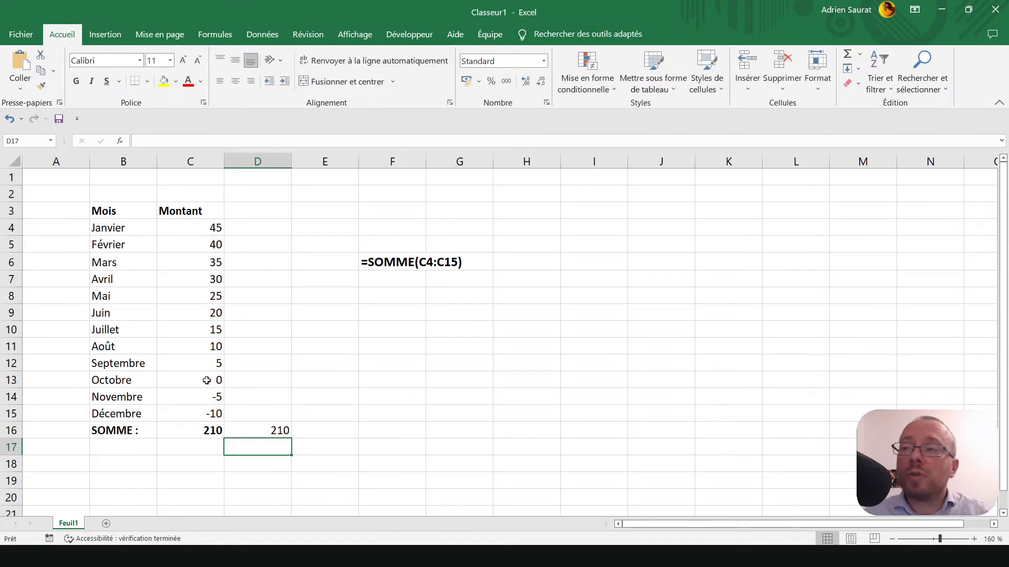
# Compare the cell-by-cell addition in D16 with the SOMME formula in C16, and clear D16.
pyautogui.click(255, 427)
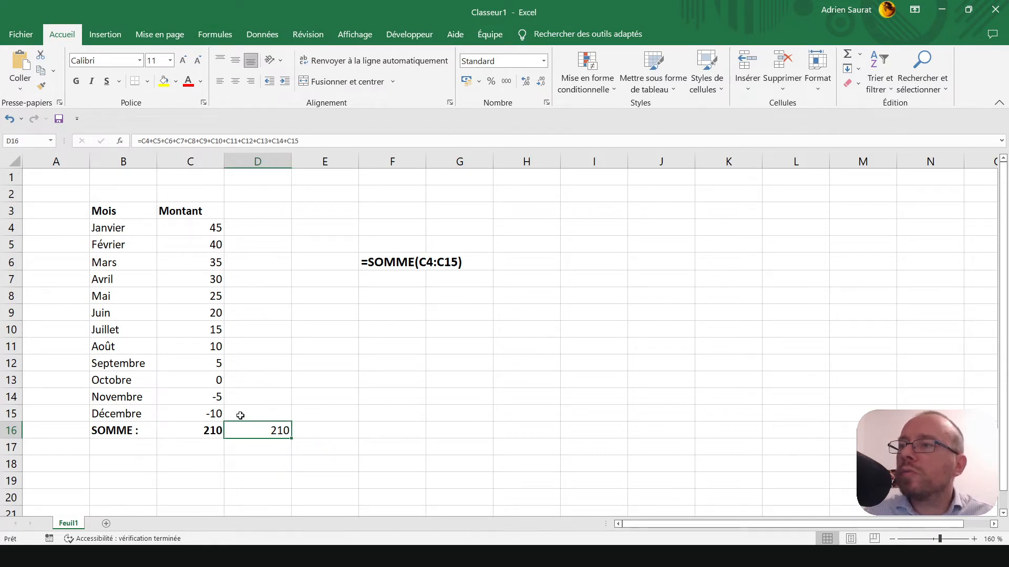
pyautogui.click(207, 427)
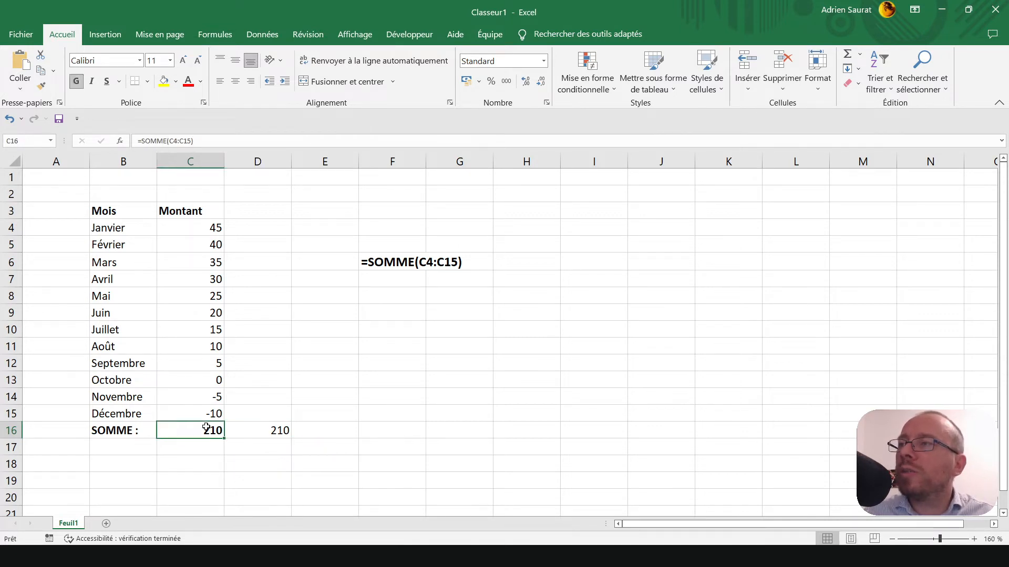
pyautogui.click(271, 433)
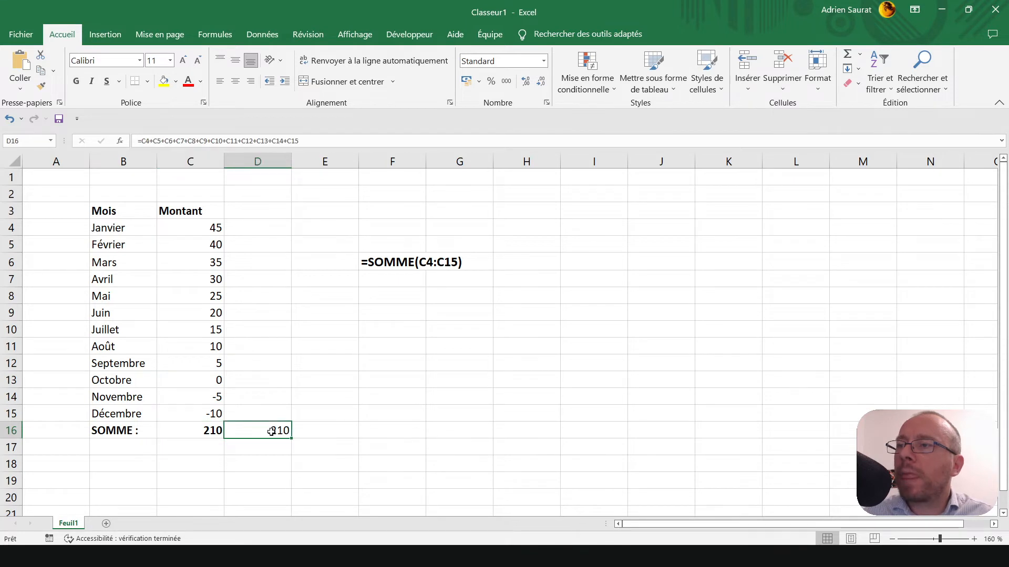
pyautogui.press('Left')
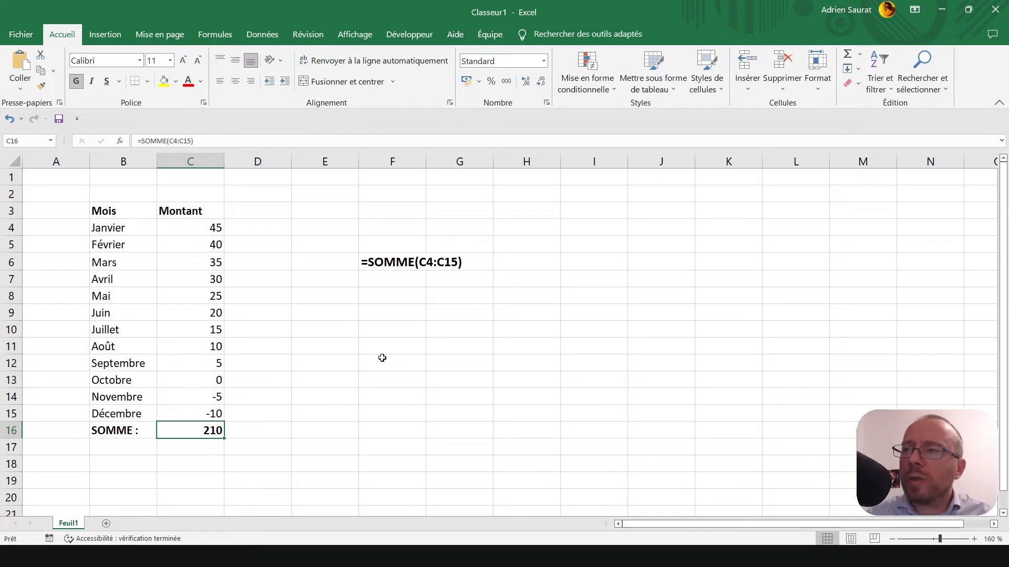
# Add the label "MOYENNE :" in cell B17, below the SOMME label.
pyautogui.click(192, 448)
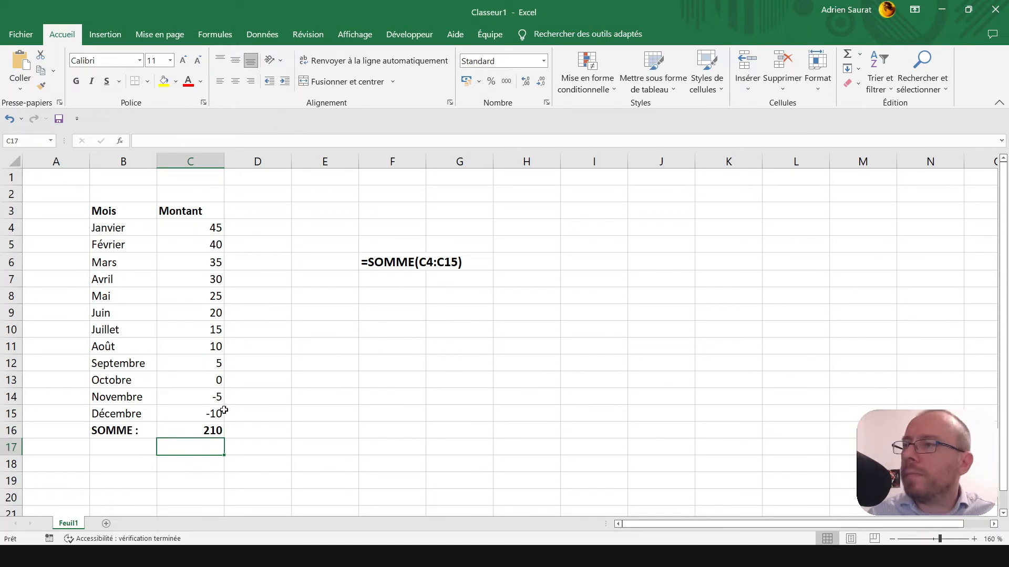
pyautogui.click(204, 431)
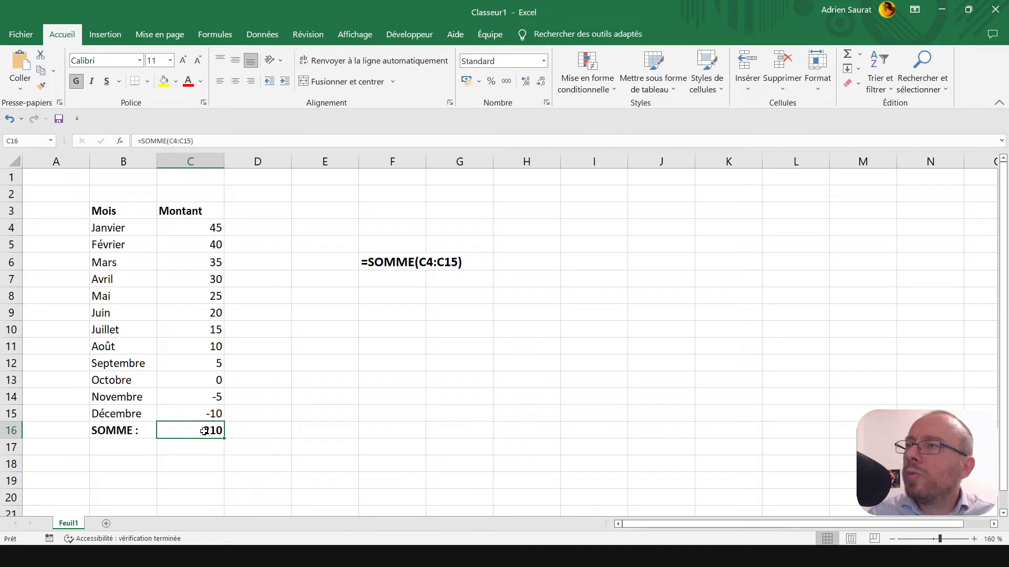
pyautogui.click(135, 445)
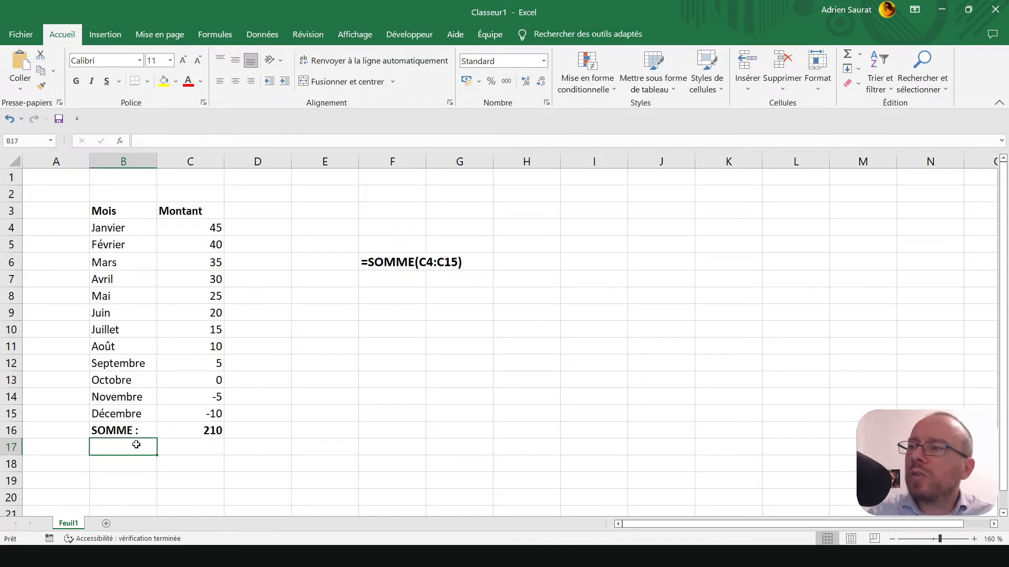
pyautogui.write('MOYEN')
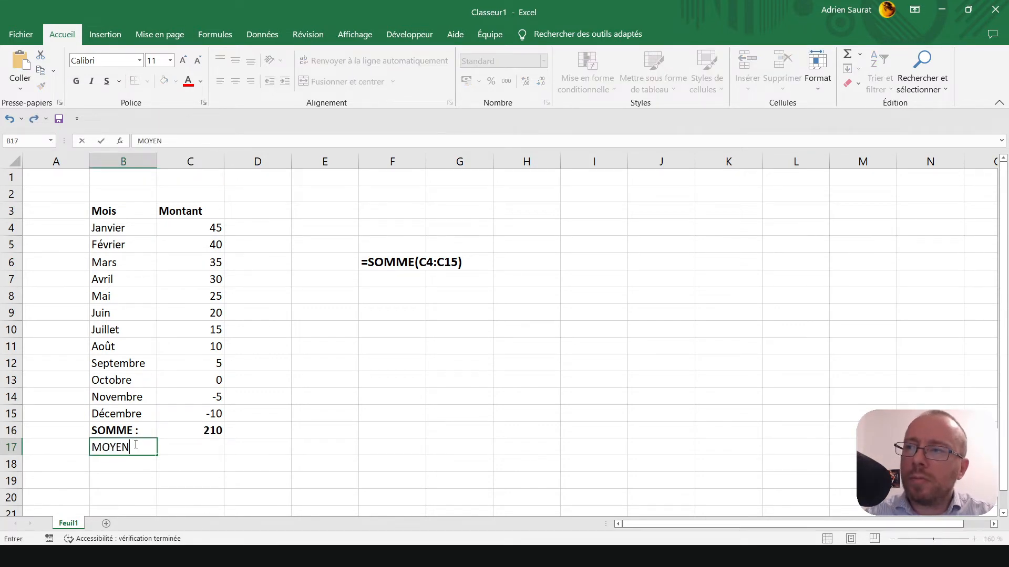
pyautogui.write('NE :')
pyautogui.press('Return')
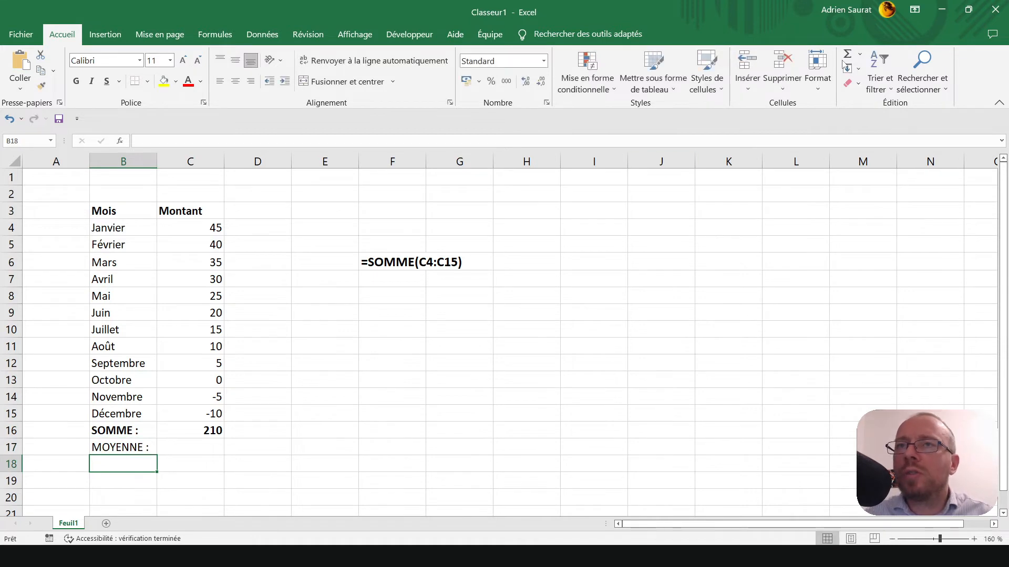
# Calculate the average of the amounts in C4:C15 with the Moyenne function, placing the result in C17.
pyautogui.moveTo(206, 227); pyautogui.dragTo(223, 418)
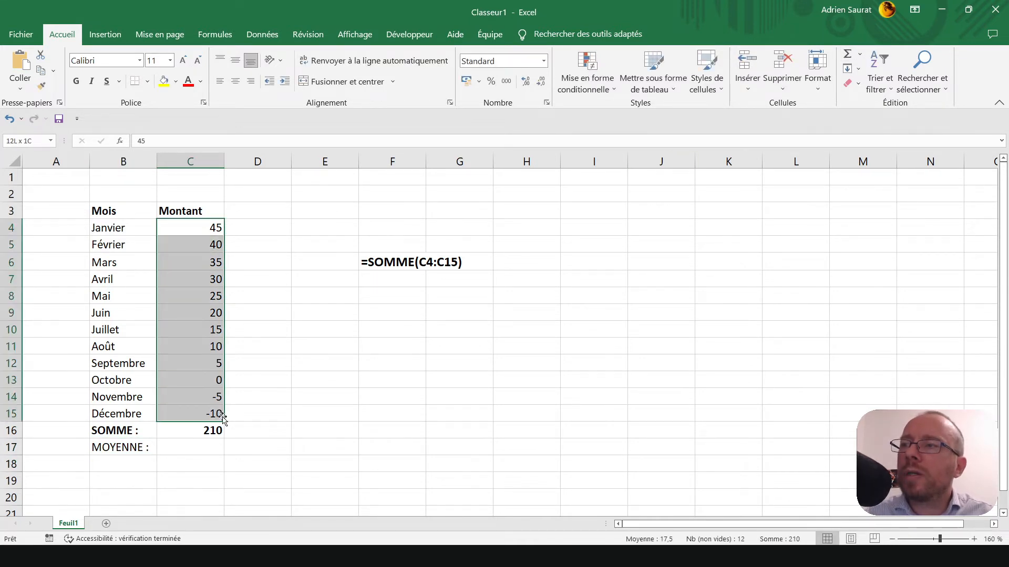
pyautogui.click(860, 55)
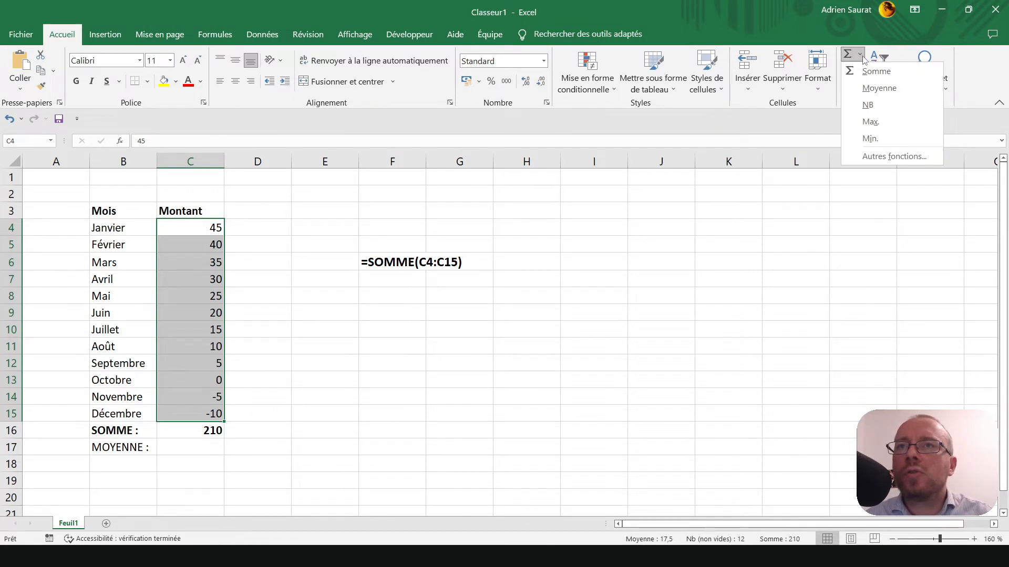
pyautogui.click(860, 55)
pyautogui.click(861, 56)
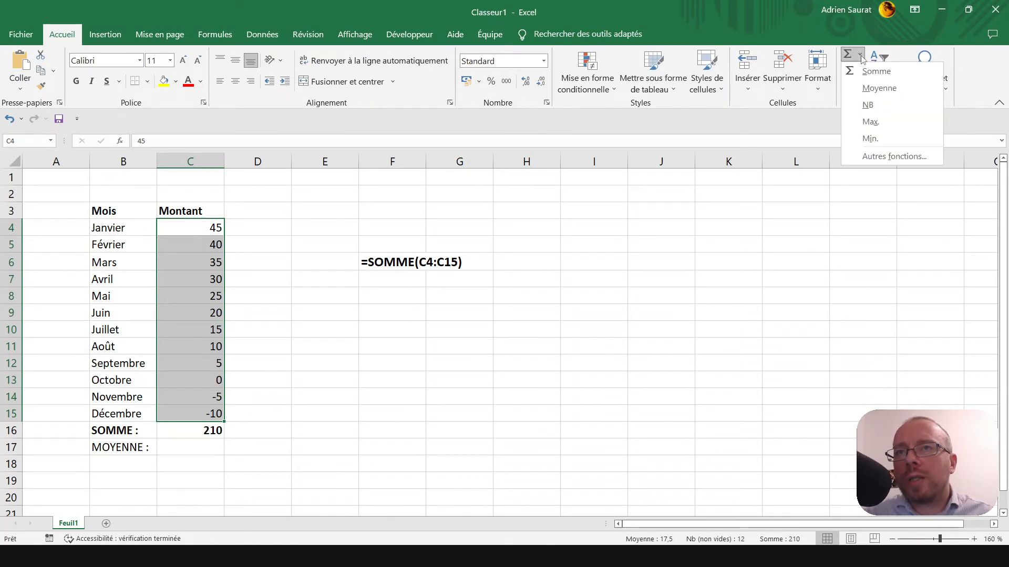
pyautogui.click(875, 90)
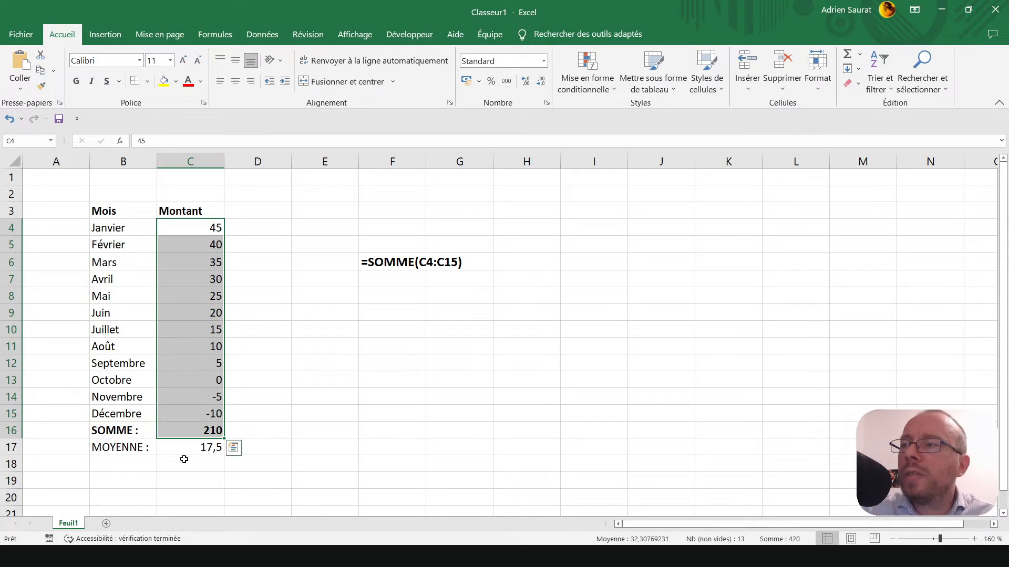
# Compare the MOYENNE formula in C17 with the SOMME formula in C16 and the amounts in C4:C15.
pyautogui.click(203, 448)
pyautogui.click(205, 431)
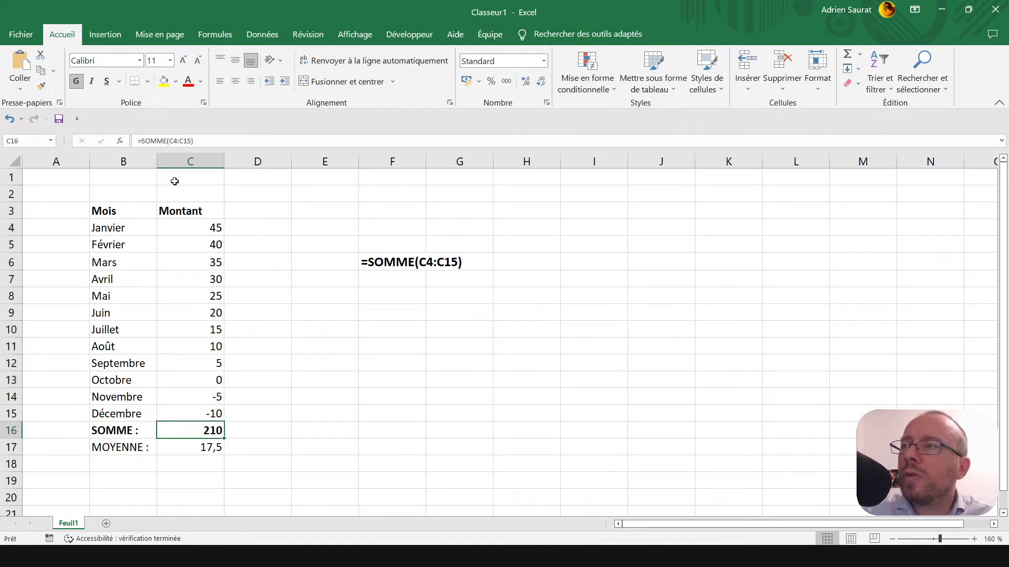
pyautogui.click(197, 446)
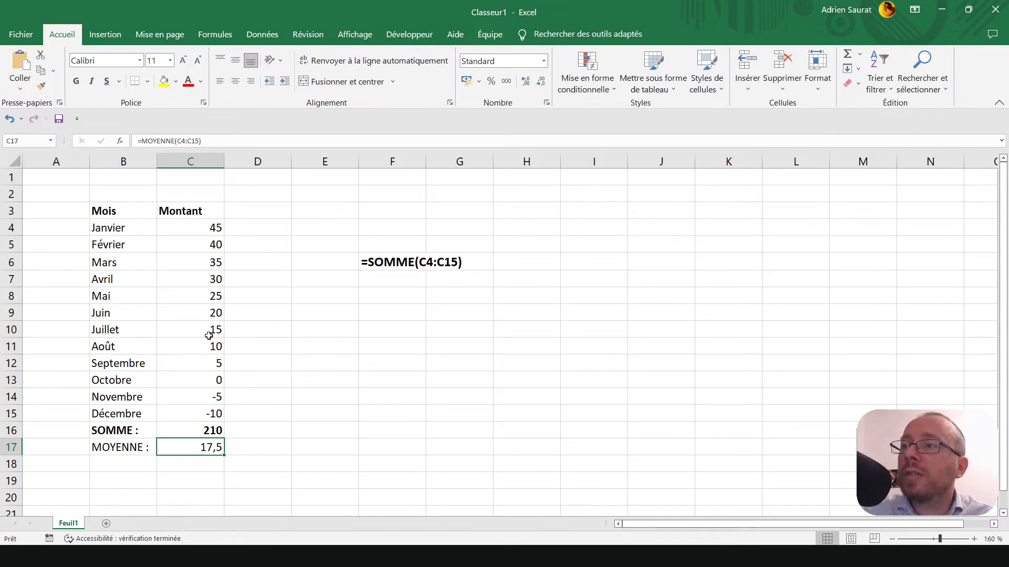
pyautogui.moveTo(194, 220); pyautogui.dragTo(218, 414)
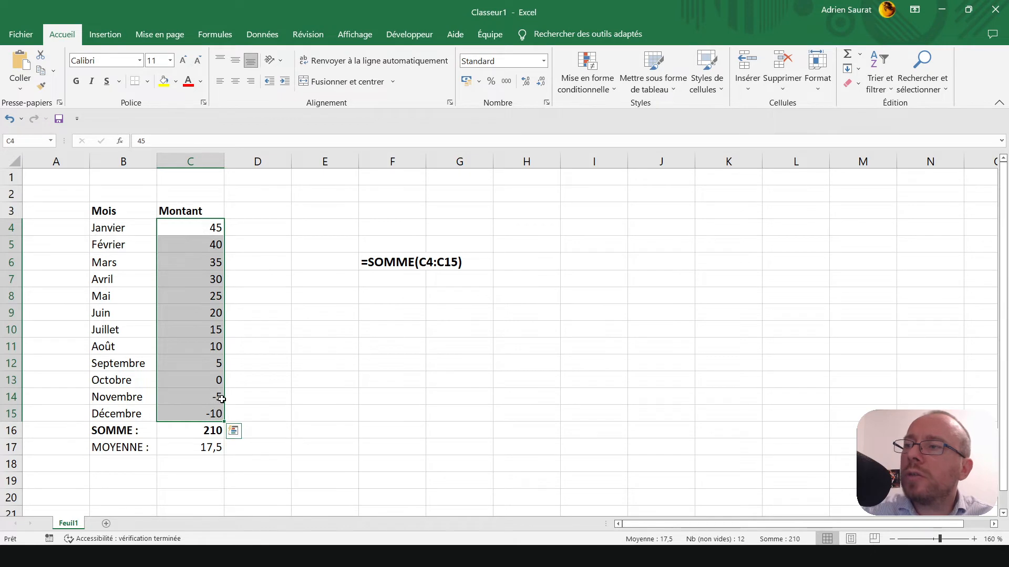
pyautogui.click(209, 448)
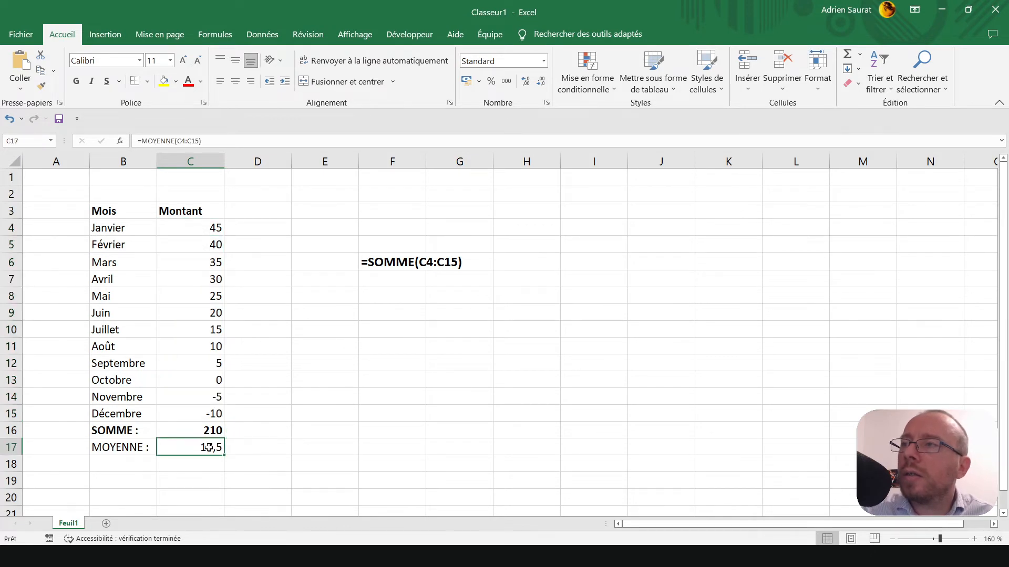
pyautogui.moveTo(208, 227); pyautogui.dragTo(210, 415)
pyautogui.click(211, 227)
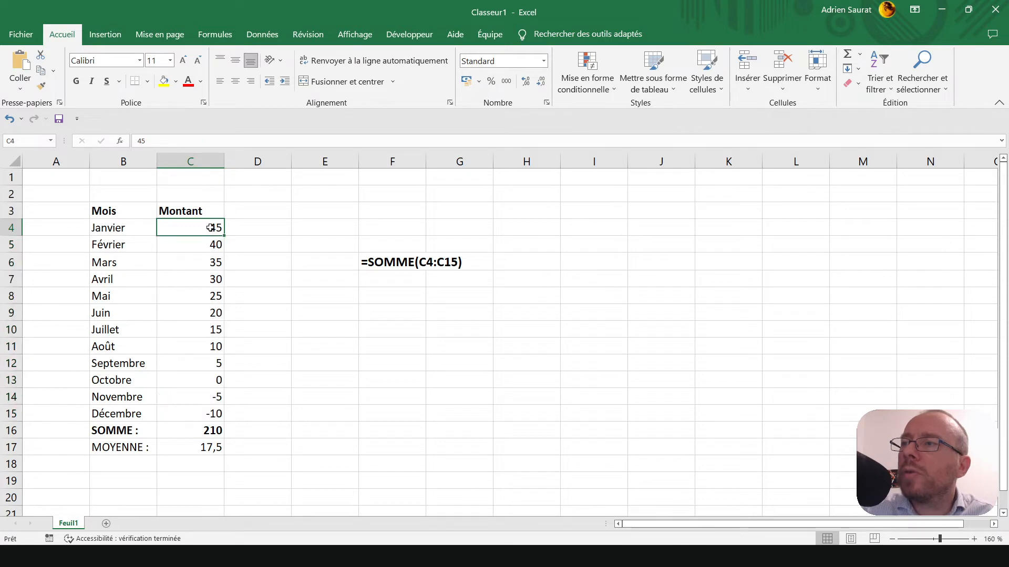
pyautogui.moveTo(210, 228); pyautogui.dragTo(207, 415)
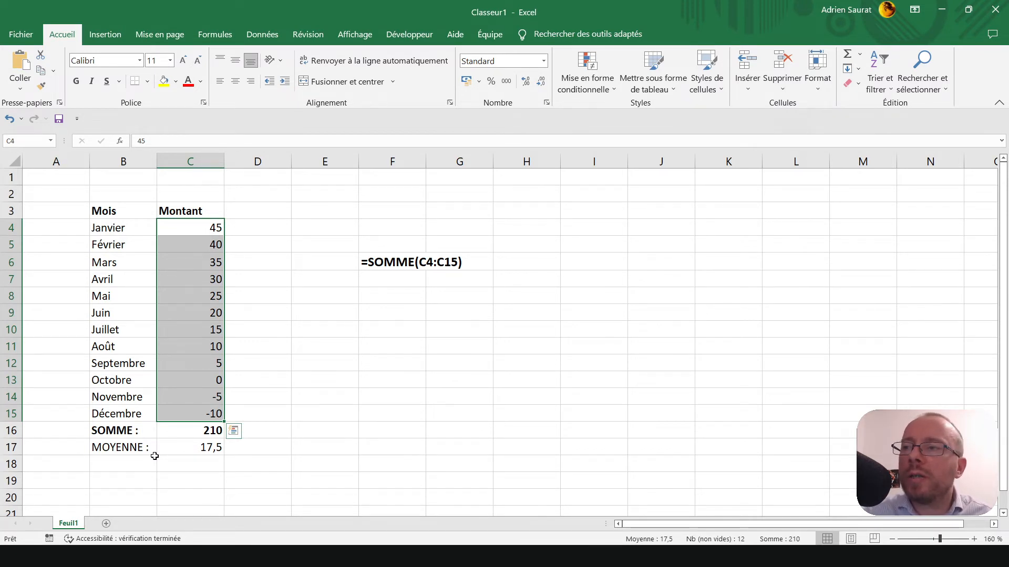
# Make the MOYENNE label and its result in B17:C17 bold.
pyautogui.click(181, 447)
pyautogui.moveTo(125, 451); pyautogui.dragTo(215, 444)
pyautogui.hotkey('ctrl', 'q')
pyautogui.click(268, 464)
pyautogui.hotkey('ctrl', 'g')
pyautogui.click(170, 423)
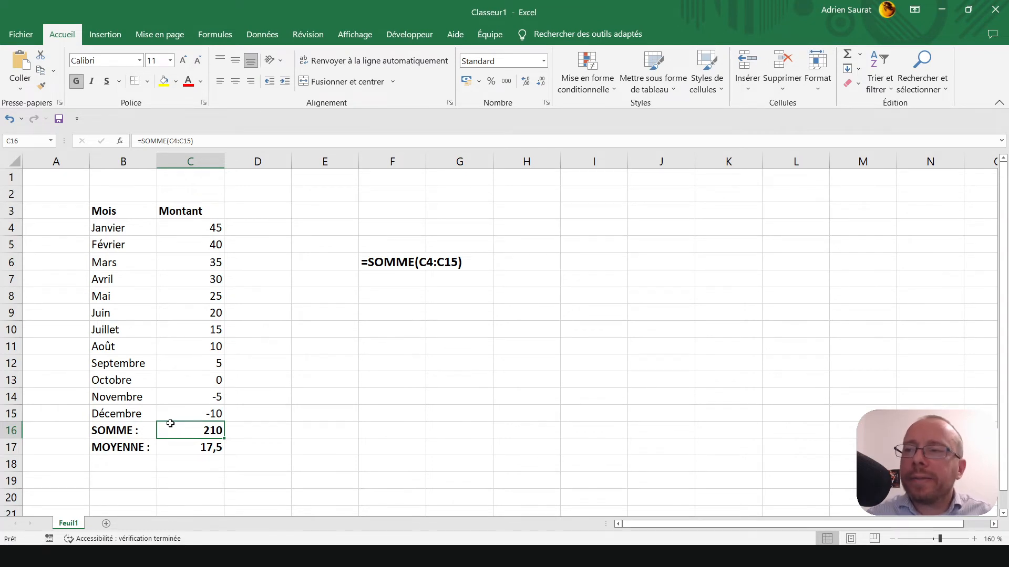
# Add the label "NB :" in cell B18, below the MOYENNE label.
pyautogui.press('Left')
pyautogui.press('Down')
pyautogui.press('Down')
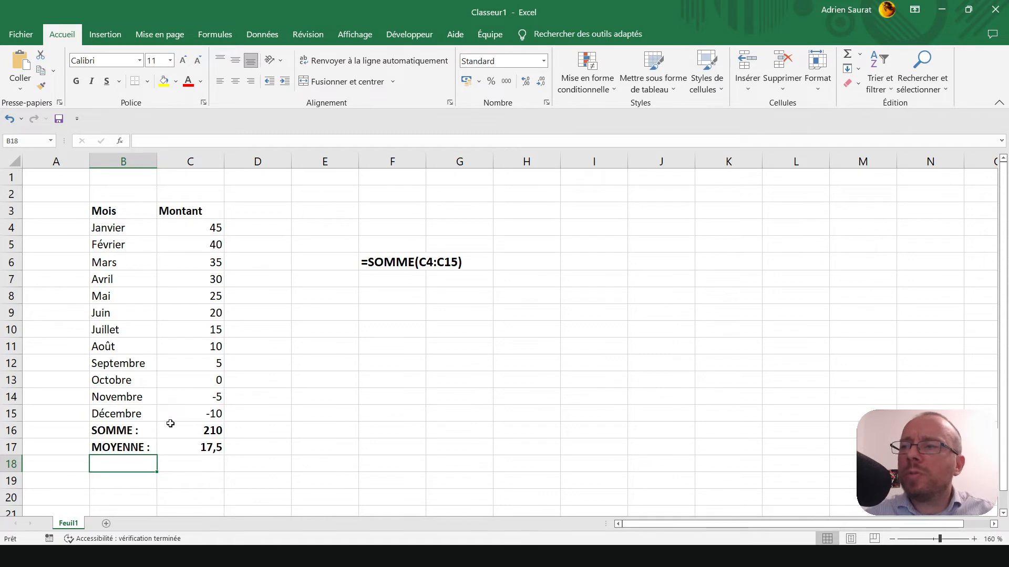
pyautogui.press('Down')
pyautogui.press('Down')
pyautogui.press('Up')
pyautogui.press('Up')
pyautogui.press('Up')
pyautogui.press('Down')
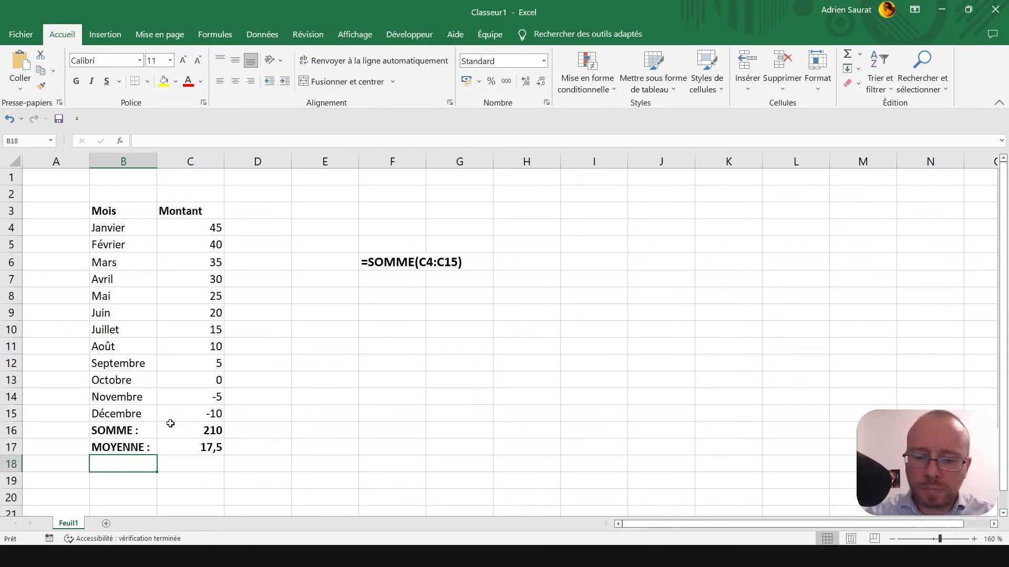
pyautogui.write('NB')
pyautogui.press('BackSpace')
pyautogui.press('BackSpace')
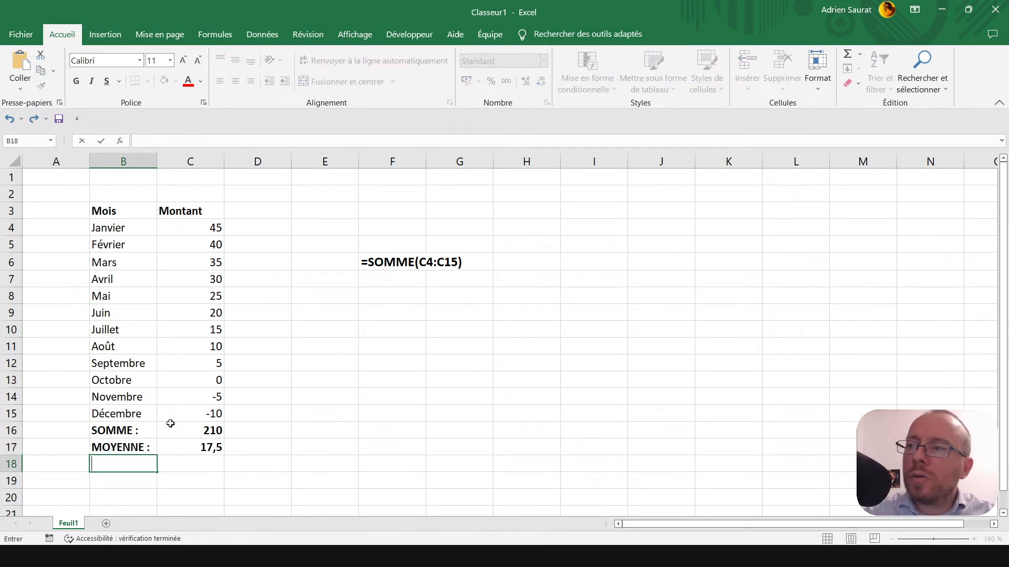
pyautogui.write('NB :')
pyautogui.press('Return')
pyautogui.press('Up')
pyautogui.press('Right')
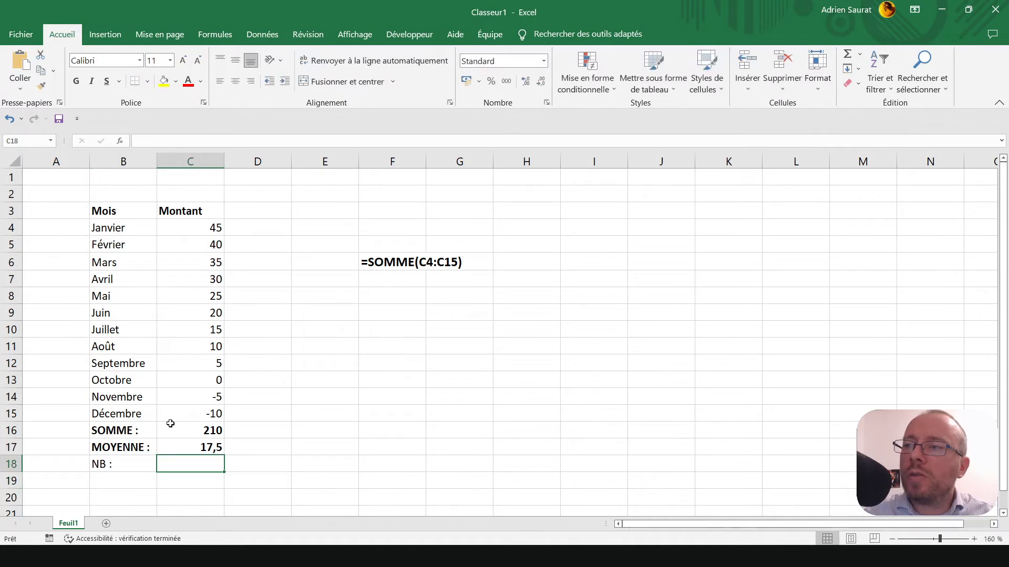
# Count the amounts in C4:C15 with the NB function, placing the result in C18, and check its formula.
pyautogui.moveTo(197, 233); pyautogui.dragTo(206, 418)
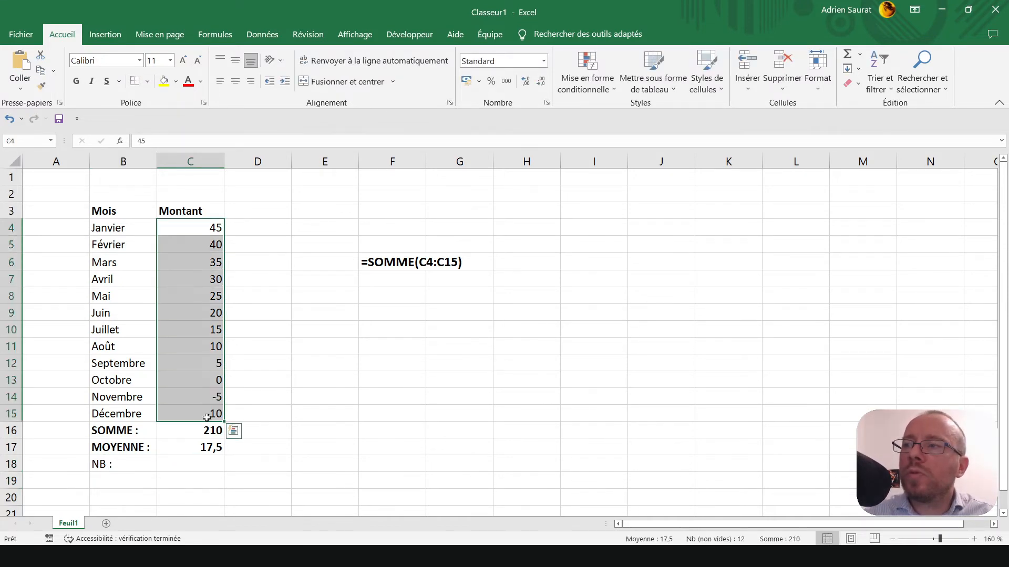
pyautogui.click(859, 57)
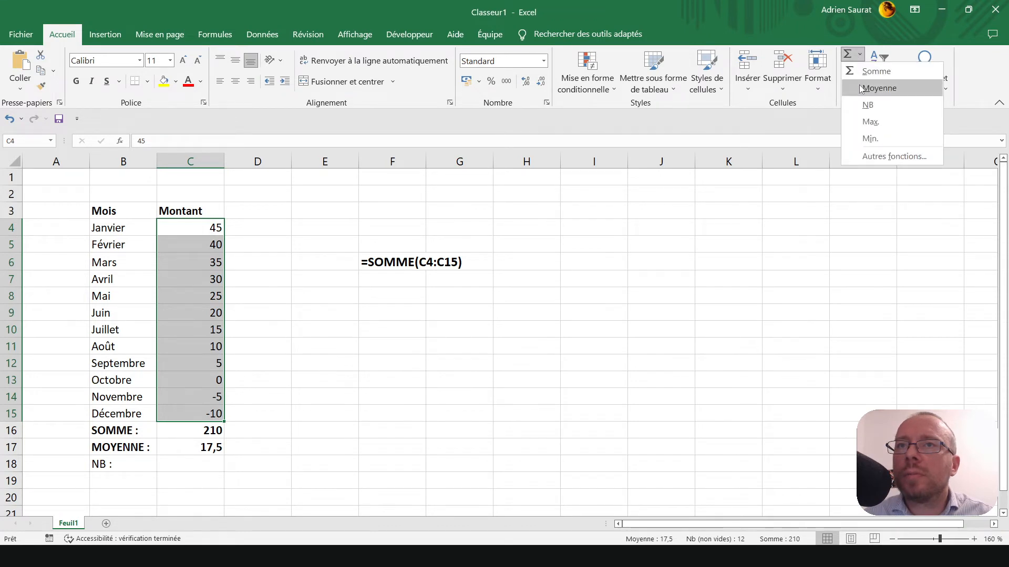
pyautogui.click(868, 106)
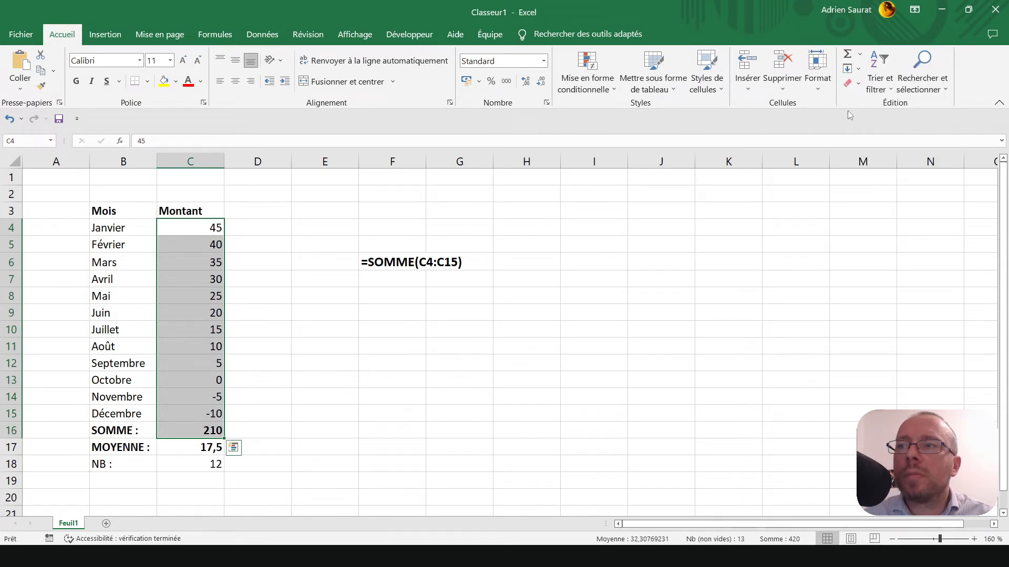
pyautogui.click(208, 467)
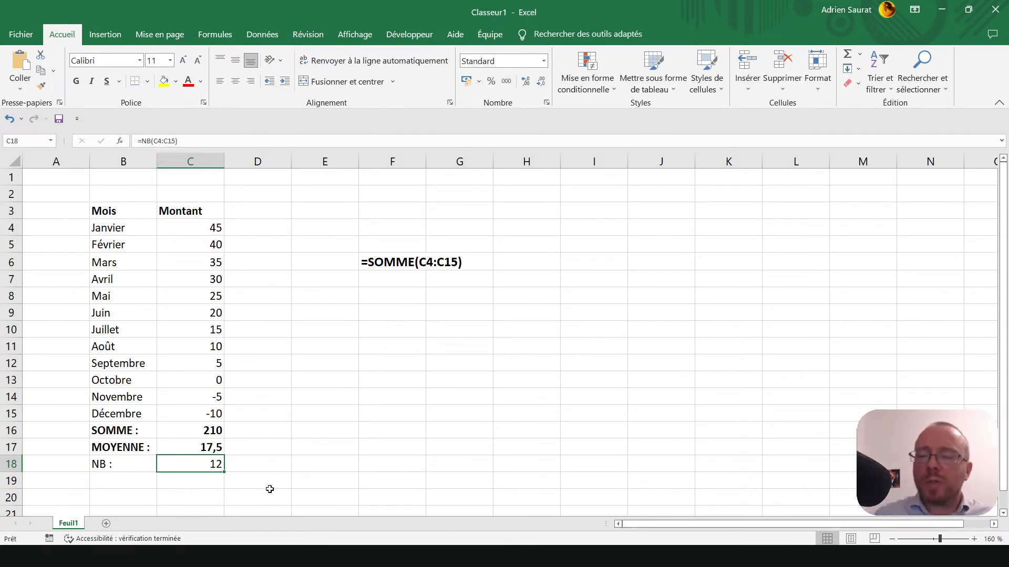
# Make the NB label and its result in B18:C18 bold.
pyautogui.moveTo(117, 465); pyautogui.dragTo(184, 459)
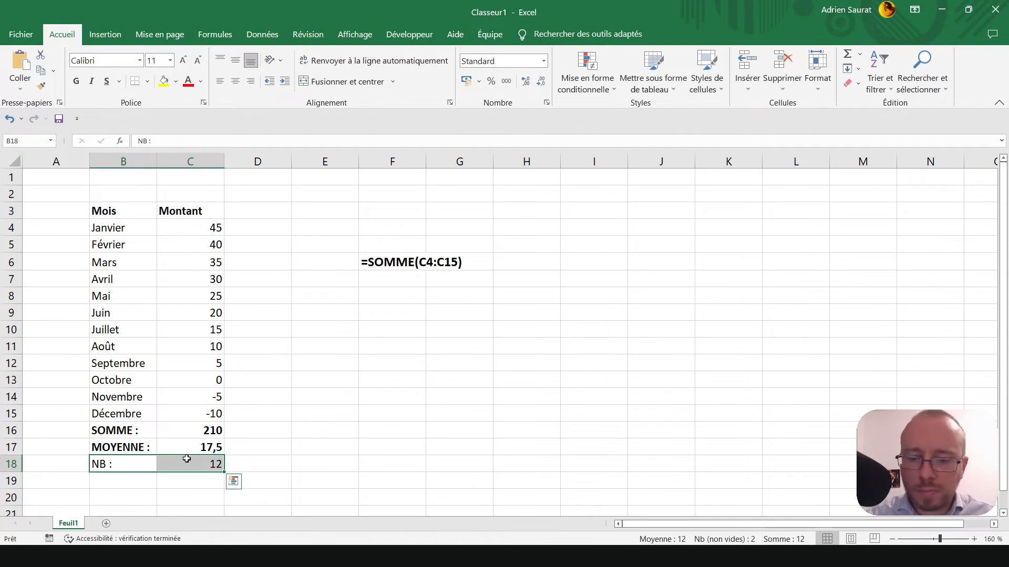
pyautogui.hotkey('ctrl', 'b')
pyautogui.click(174, 447)
pyautogui.click(180, 423)
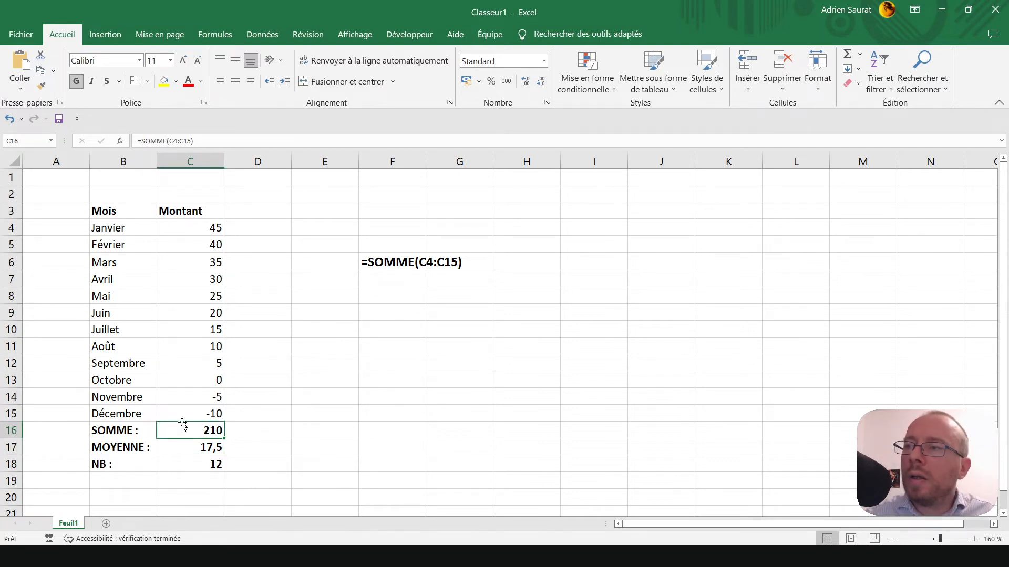
# Review the amounts in C4:C15 against the SOMME formula in C16.
pyautogui.moveTo(188, 222); pyautogui.dragTo(197, 414)
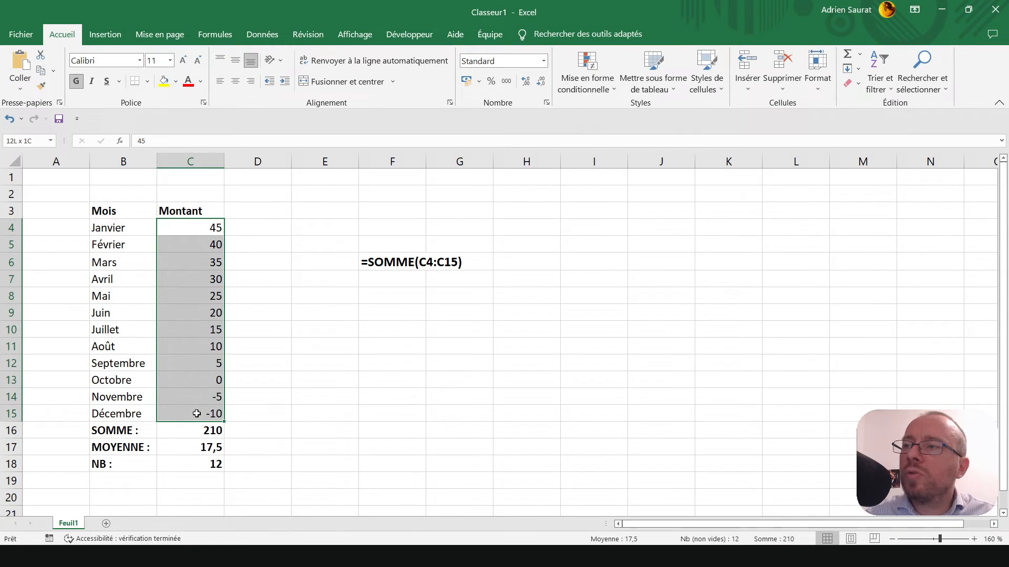
pyautogui.click(202, 227)
pyautogui.moveTo(201, 227); pyautogui.dragTo(208, 412)
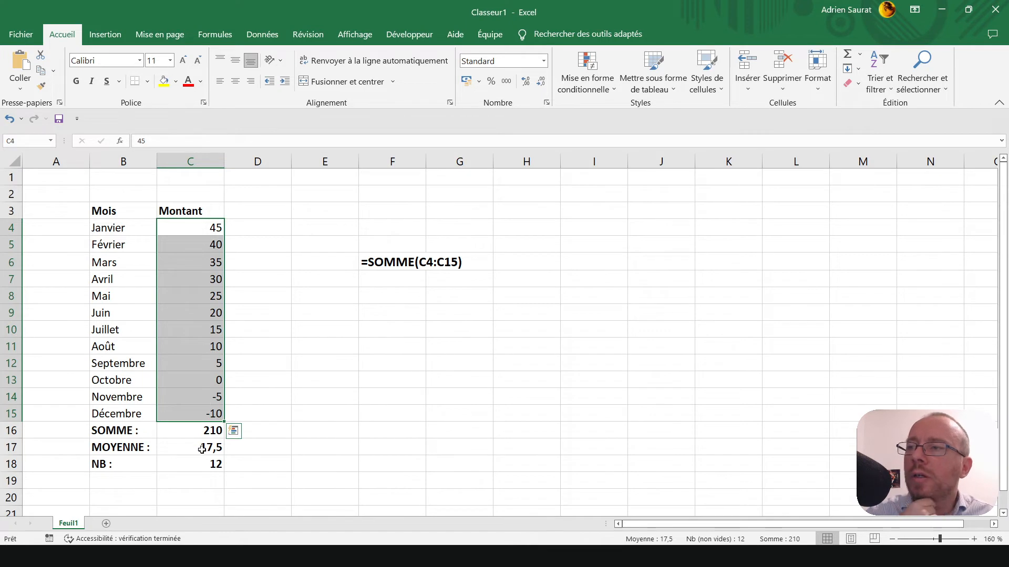
pyautogui.click(201, 429)
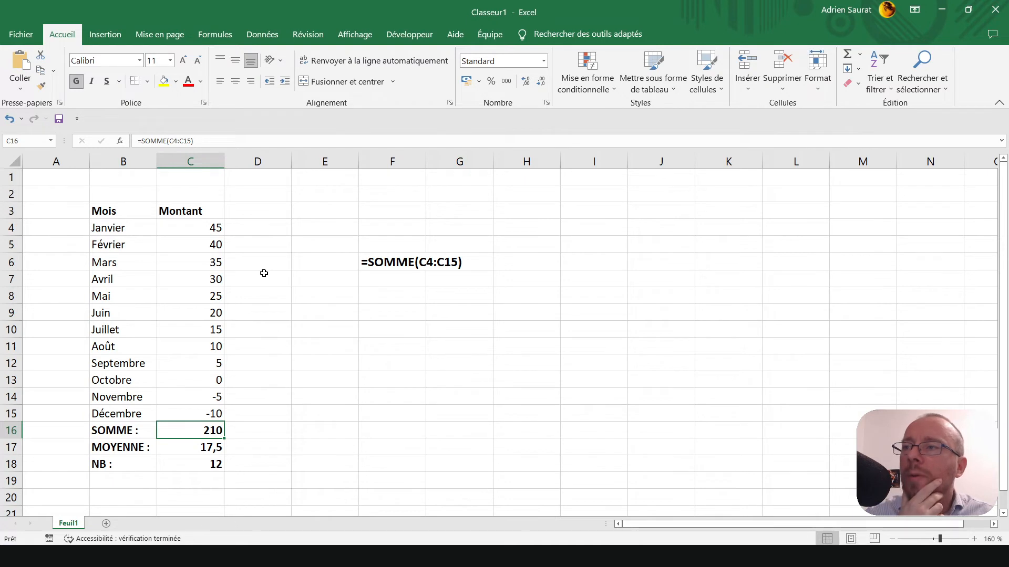
# Enter the title "Tableau de résultats :" in cell G13 for a separate results table.
pyautogui.moveTo(433, 383); pyautogui.dragTo(529, 428)
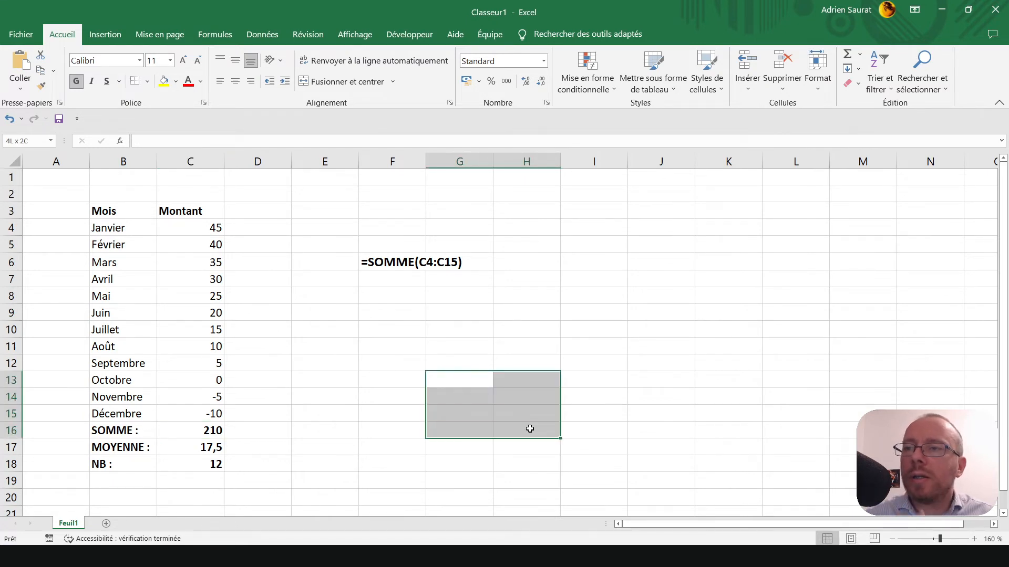
pyautogui.click(436, 383)
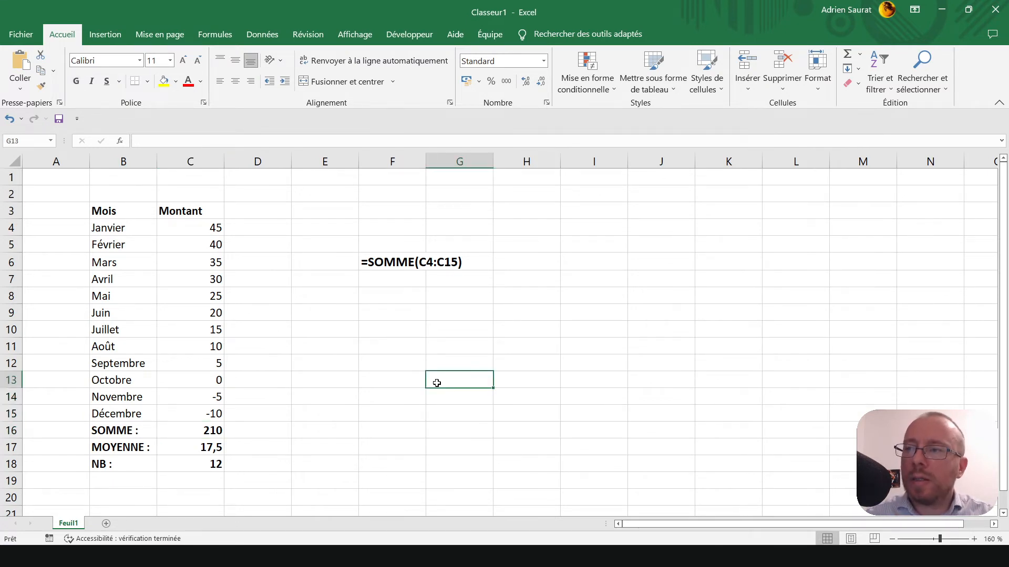
pyautogui.write('T')
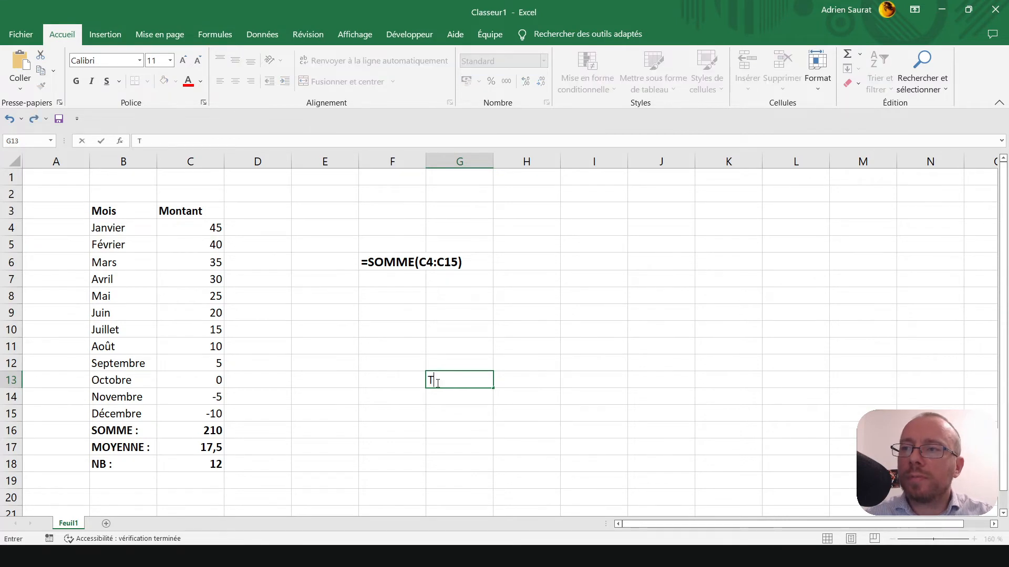
pyautogui.write('ableau de résultats')
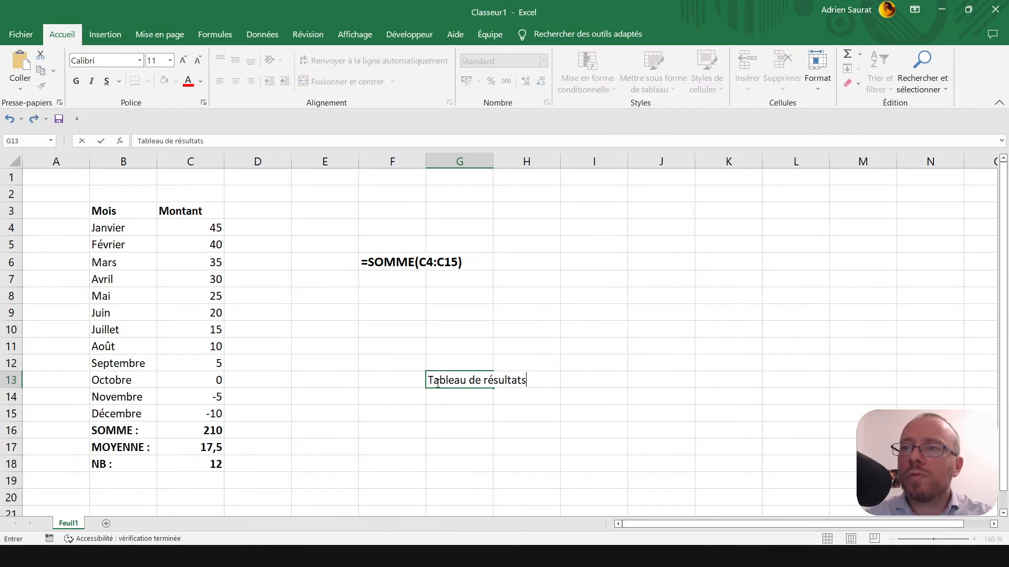
pyautogui.write(' :')
pyautogui.press('Return')
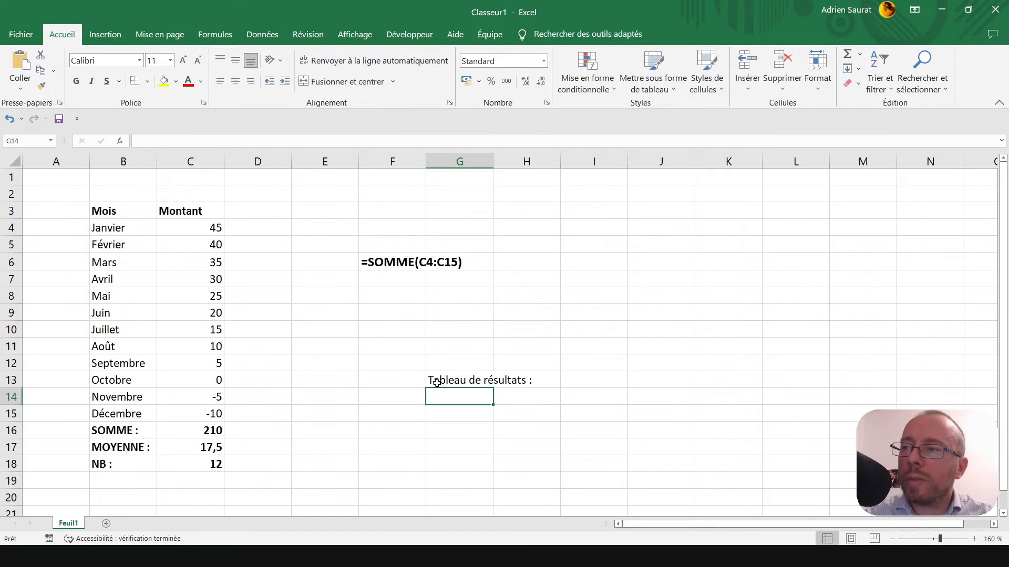
# Enter the labels "Somme :", "Moyenne :" and "NB :" in cells G14 to G16 under the results title.
pyautogui.write('Somme :')
pyautogui.press('Return')
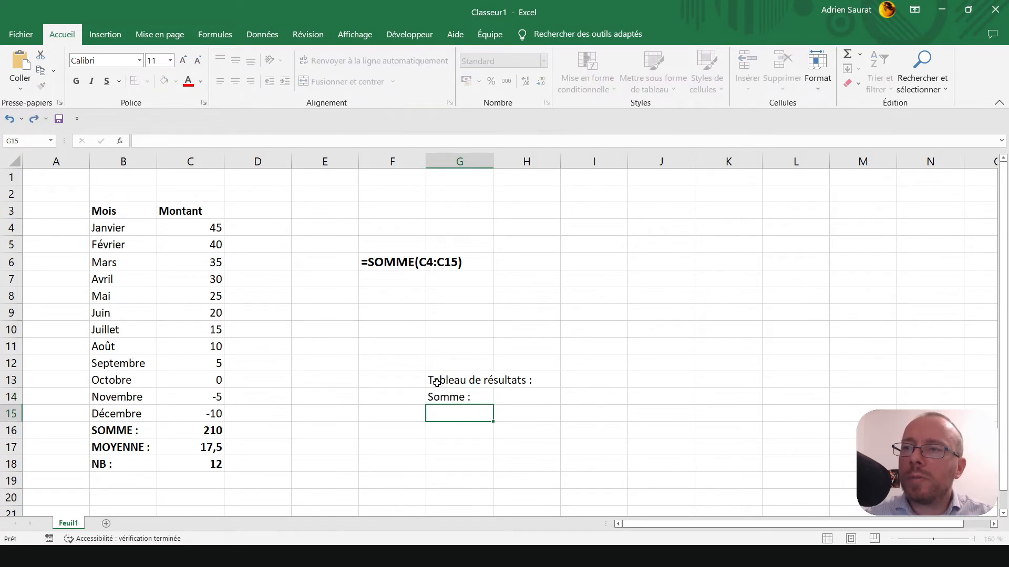
pyautogui.write('Moyenne :')
pyautogui.press('Return')
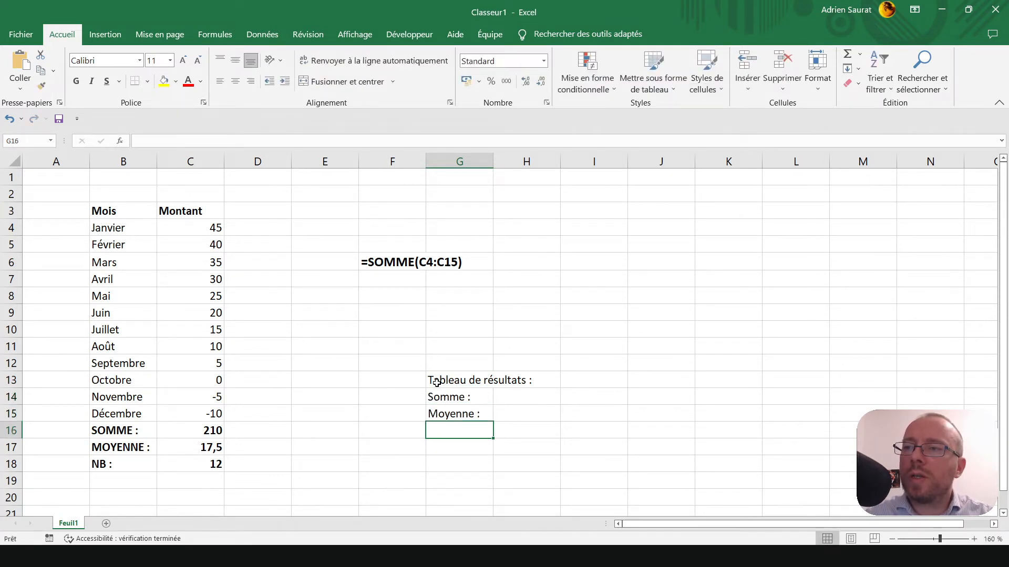
pyautogui.write('NB :')
pyautogui.press('Return')
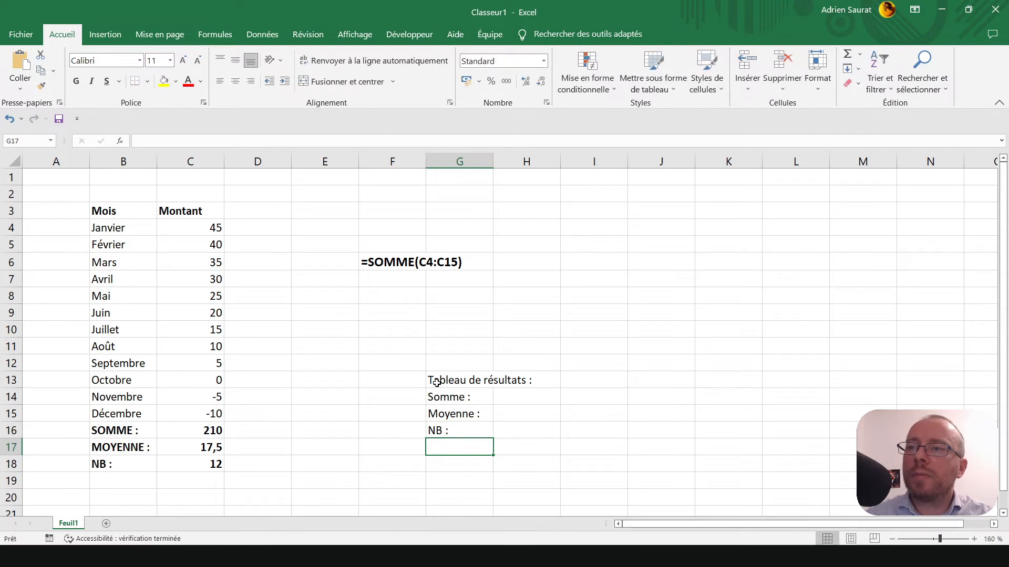
pyautogui.press('Up')
pyautogui.press('Up')
pyautogui.press('Left')
pyautogui.press('Up')
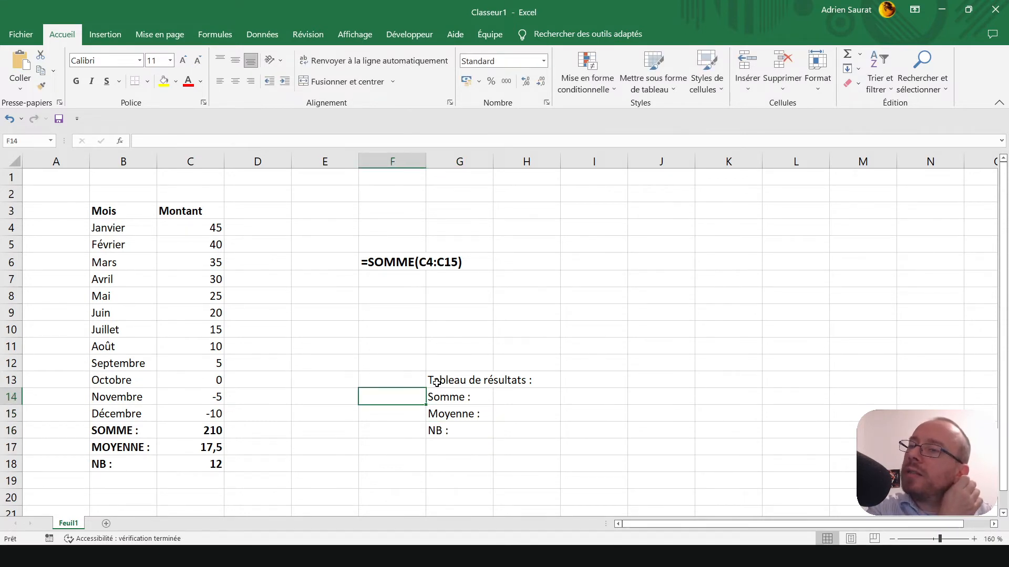
# Select the amounts in C4:C15 and extend the selection to include the SOMME result in C16.
pyautogui.moveTo(198, 228); pyautogui.dragTo(206, 423)
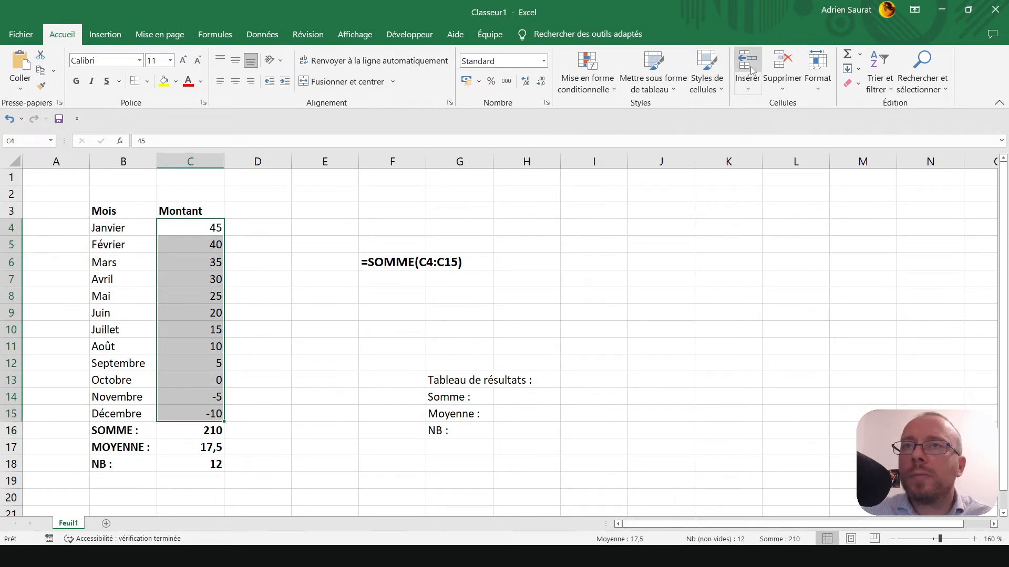
pyautogui.hotkey('shift', 'Down')
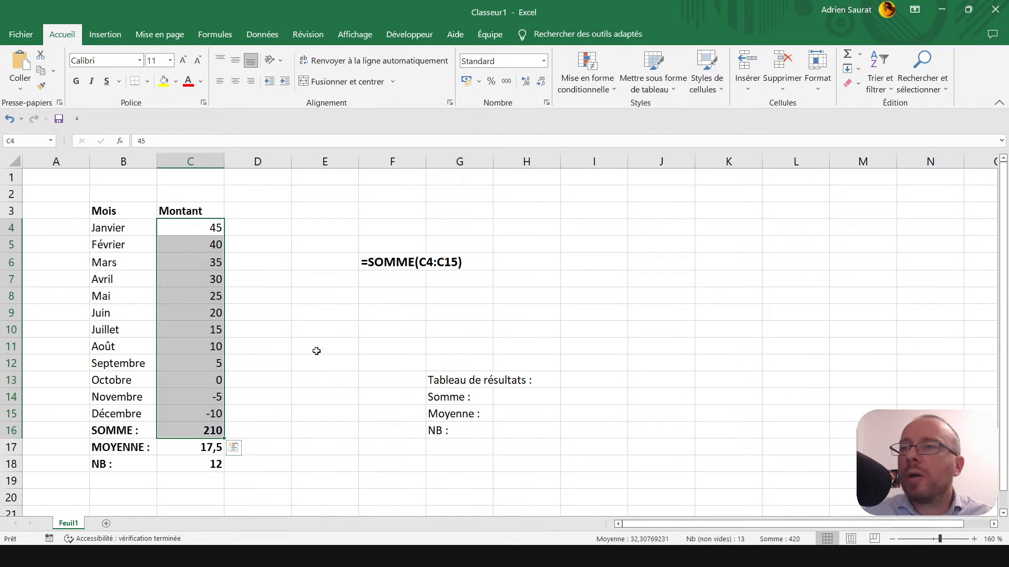
pyautogui.click(522, 402)
# Remove the colon from the results title in G13 so it reads "Tableau de résultats", and make it bold.
pyautogui.moveTo(451, 383); pyautogui.dragTo(481, 397)
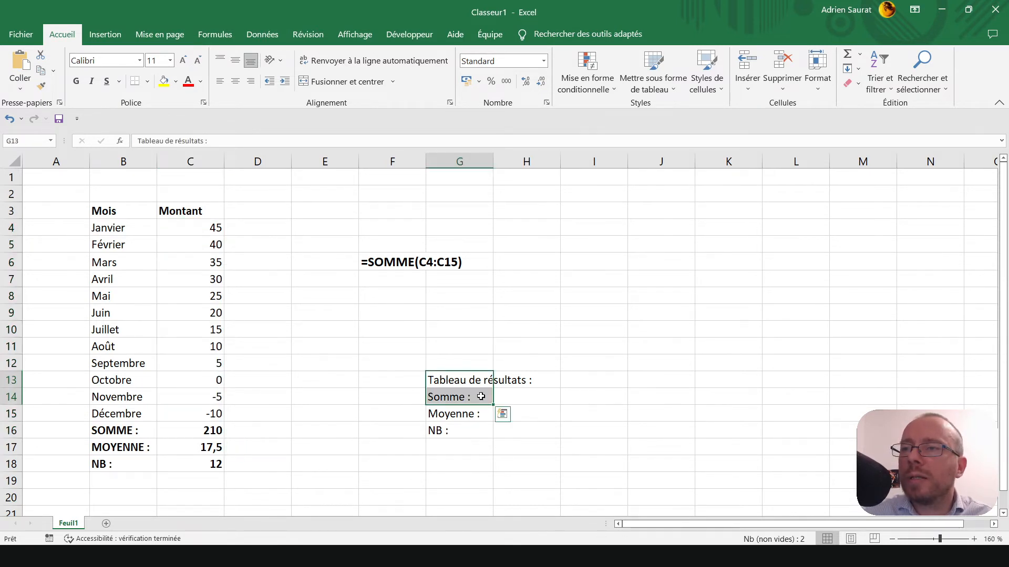
pyautogui.click(456, 382)
pyautogui.click(212, 138)
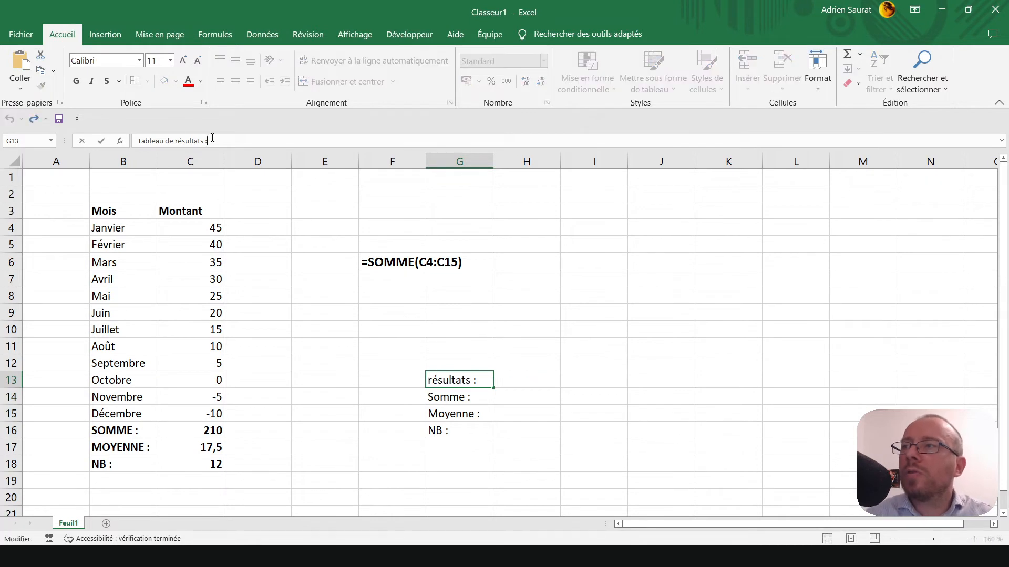
pyautogui.press('BackSpace')
pyautogui.press('BackSpace')
pyautogui.press('Return')
pyautogui.click(469, 379)
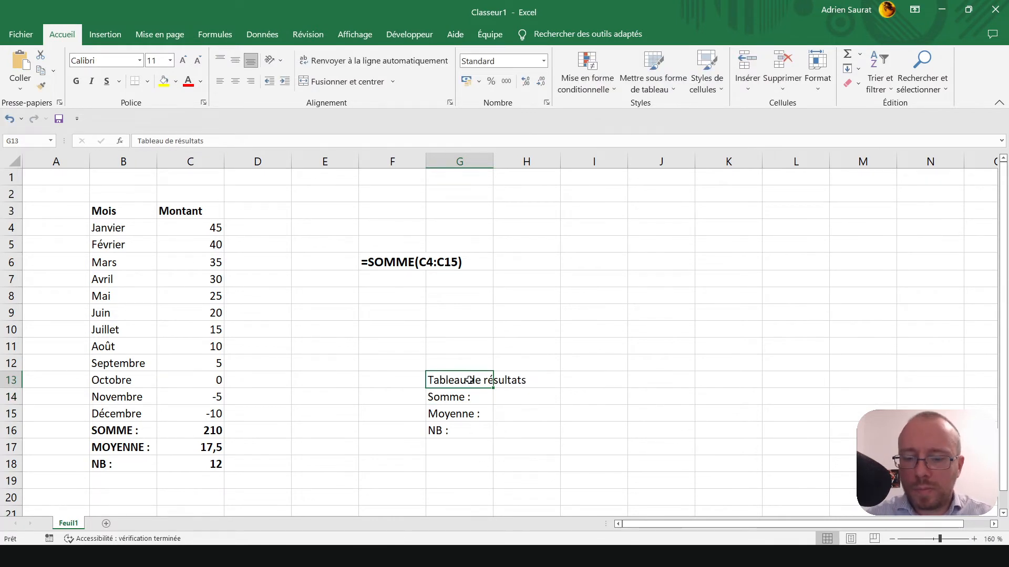
pyautogui.hotkey('ctrl', 'g')
# Enter the formula =SOMME(C4:C15) in cell H14 beside the "Somme :" label.
pyautogui.click(461, 401)
pyautogui.click(517, 403)
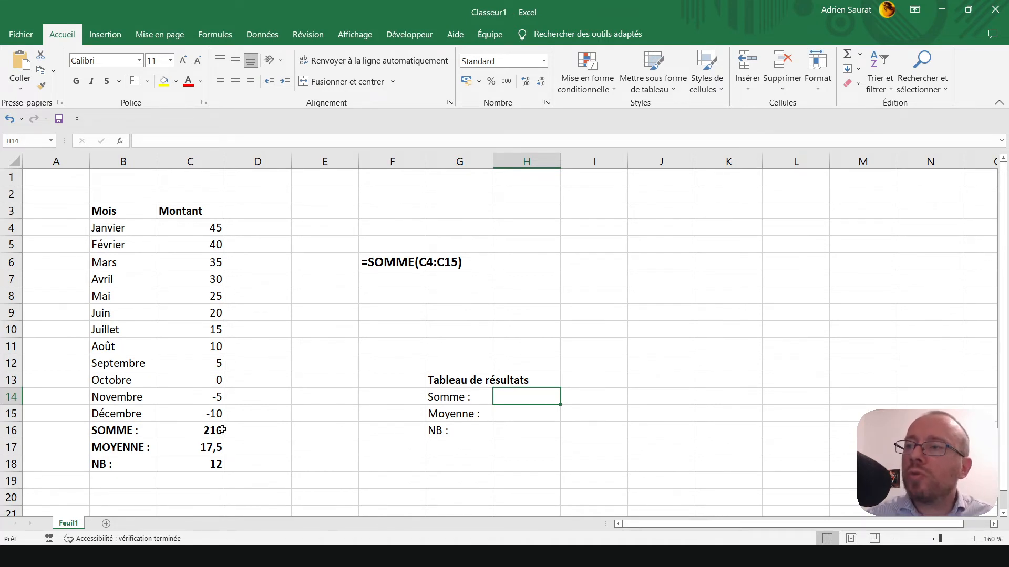
pyautogui.click(199, 434)
pyautogui.click(200, 447)
pyautogui.click(504, 396)
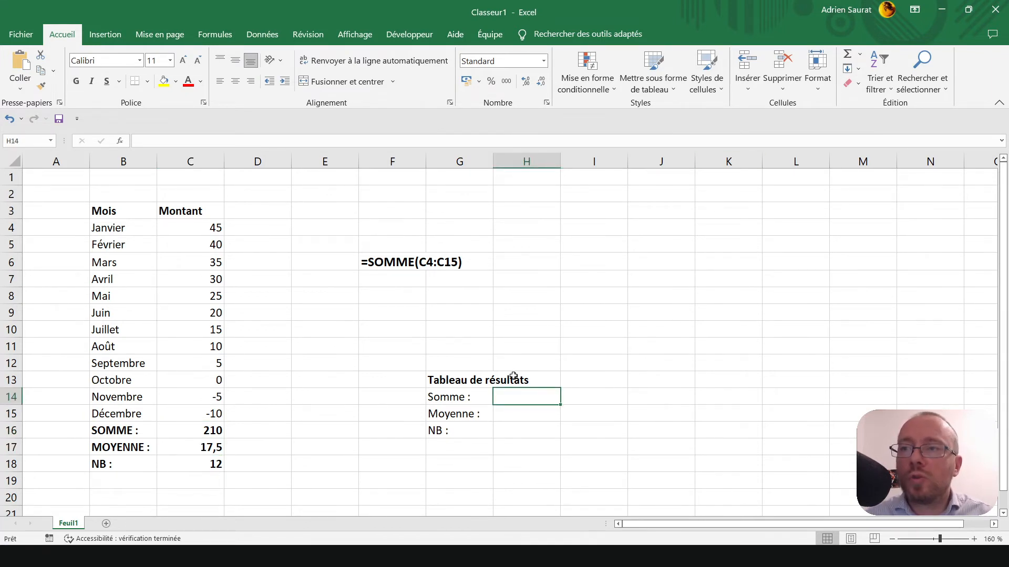
pyautogui.write('=S')
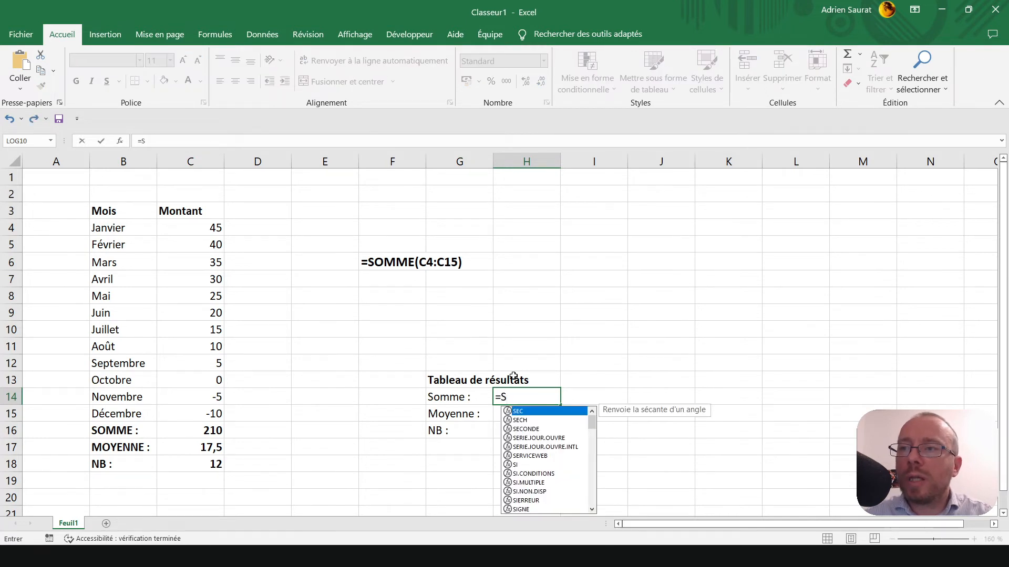
pyautogui.write('OMME')
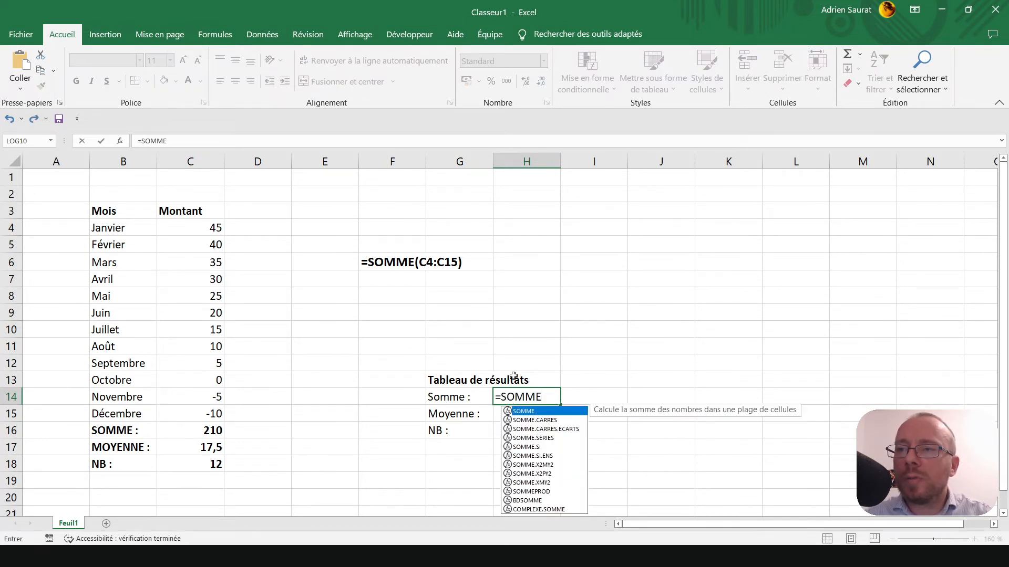
pyautogui.write('(')
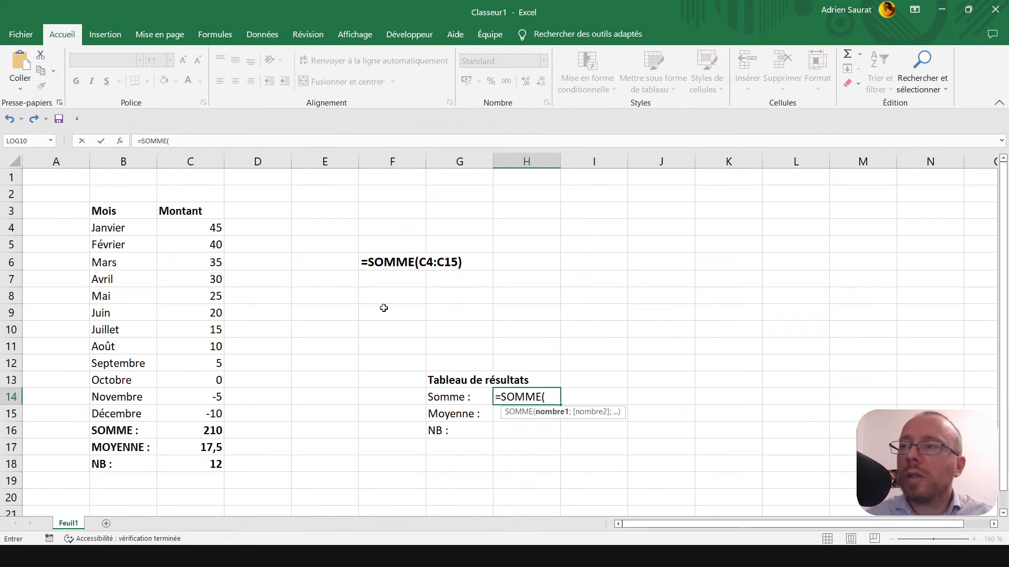
pyautogui.moveTo(205, 228); pyautogui.dragTo(196, 411)
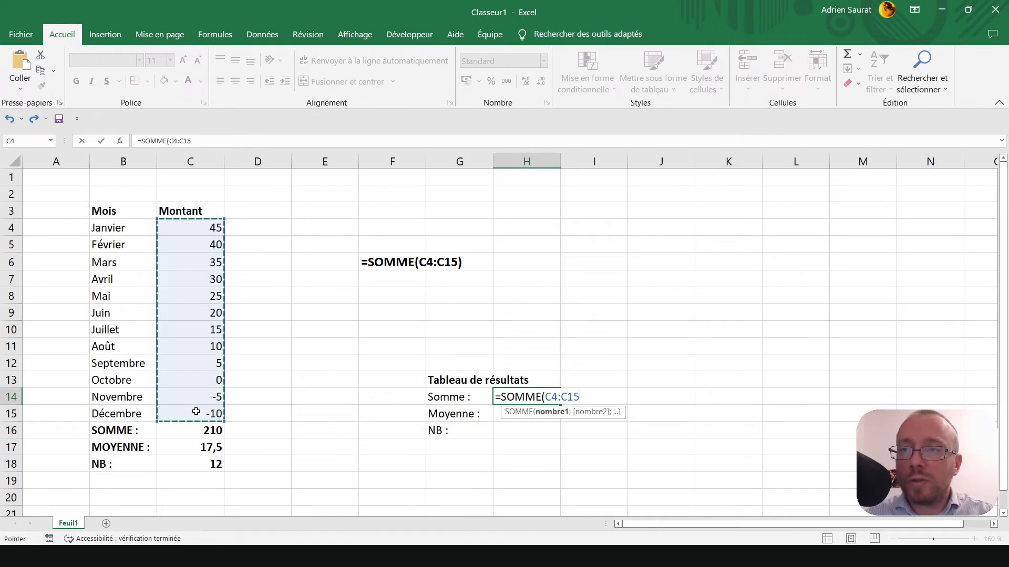
pyautogui.write(')')
pyautogui.press('Return')
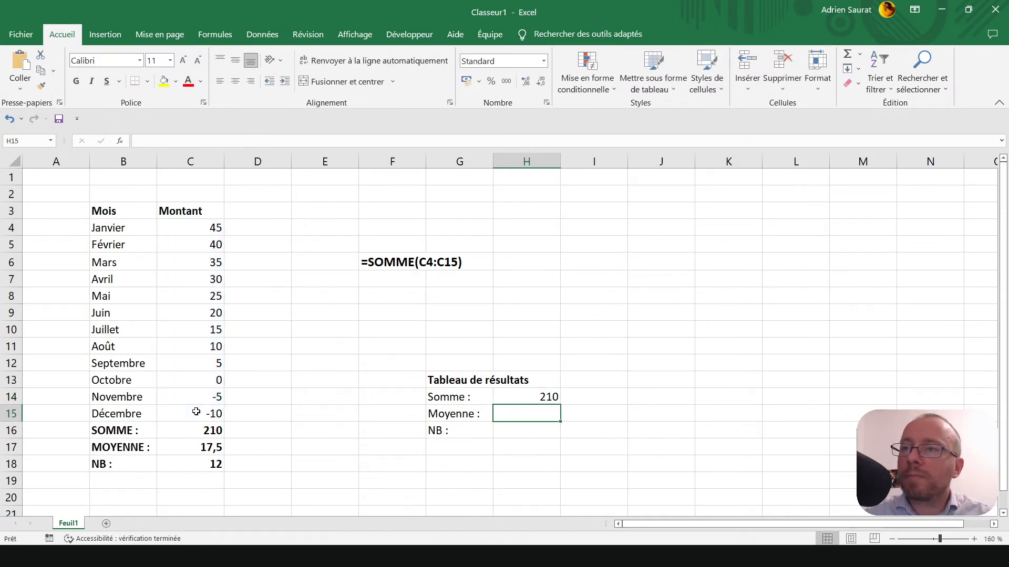
# Clear the SOMME formula from cell H14.
pyautogui.press('Up')
pyautogui.press('Delete')
pyautogui.press('Up')
pyautogui.press('Down')
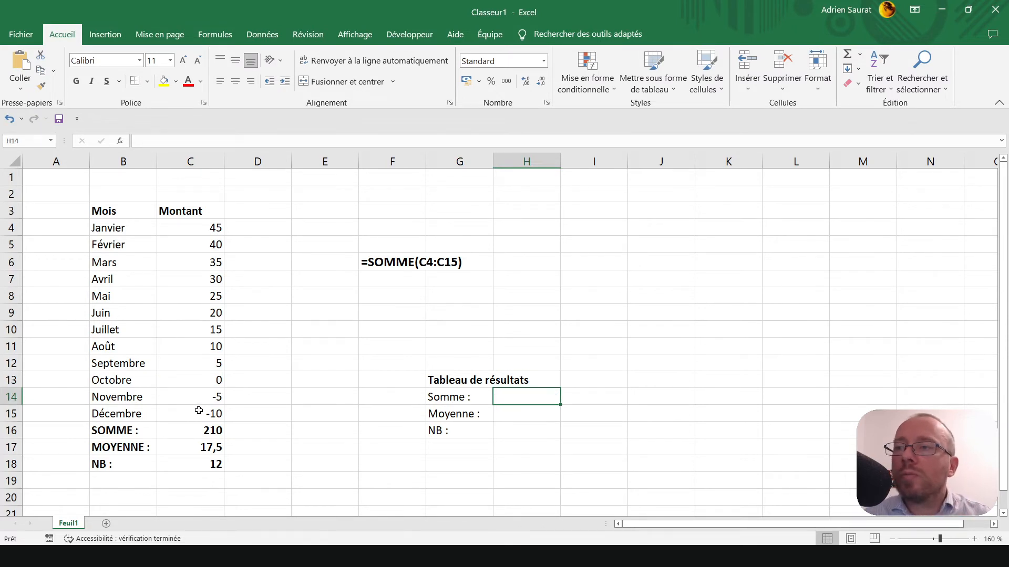
# Insert an AutoSum in cell H14 with its range set to C4:C15.
pyautogui.click(848, 55)
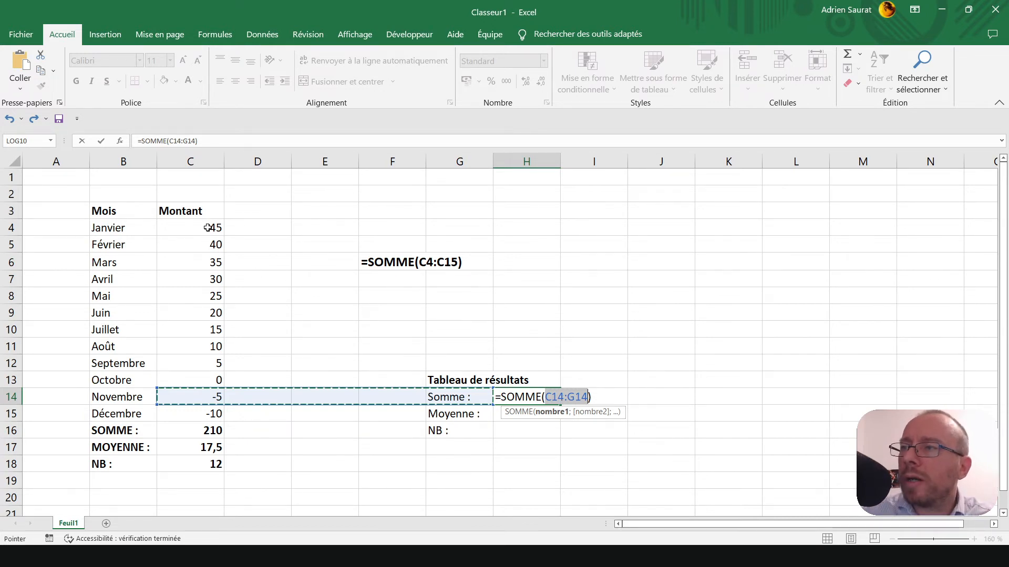
pyautogui.moveTo(208, 228); pyautogui.dragTo(198, 413)
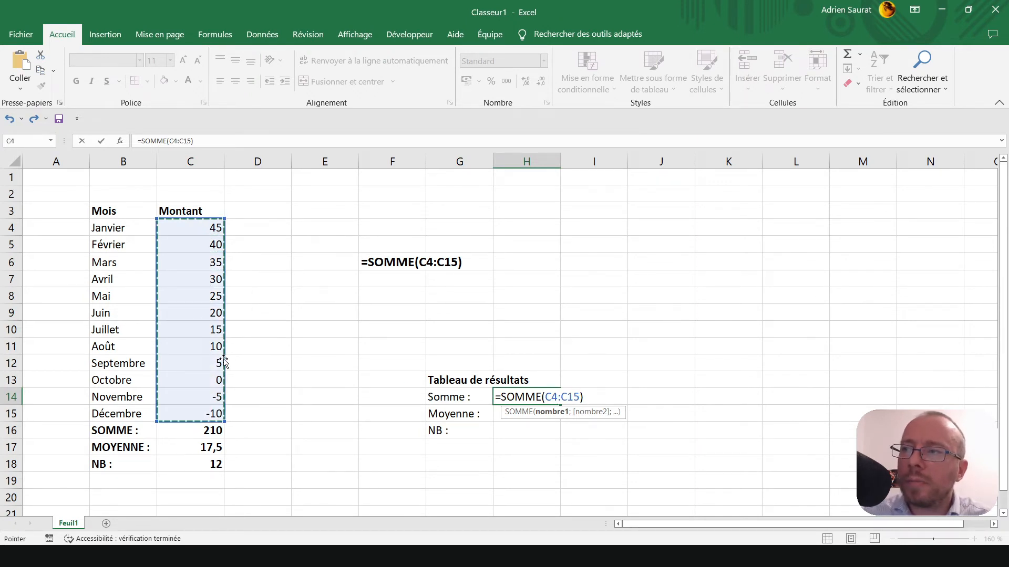
pyautogui.press('Return')
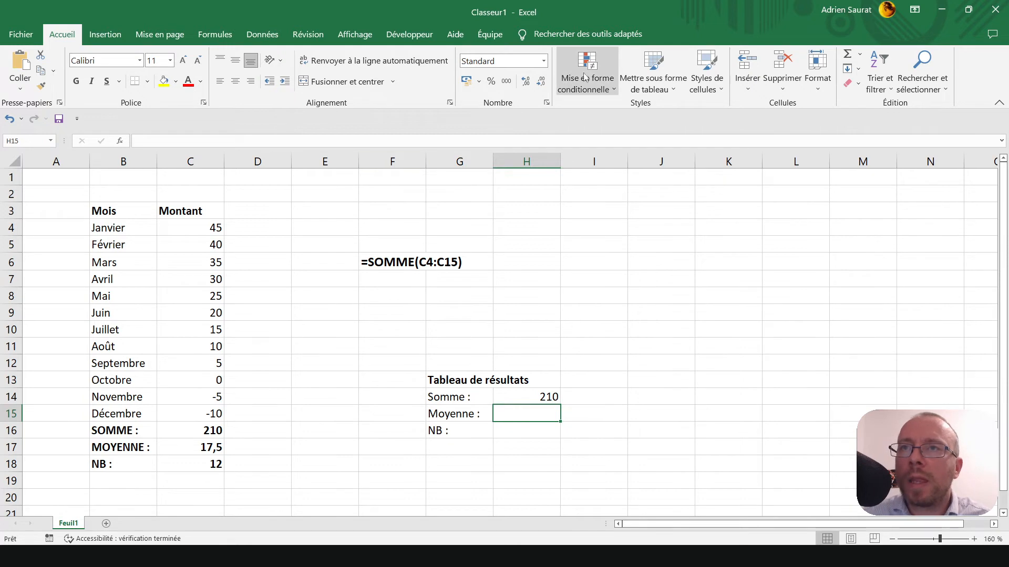
# Insert the automatic MOYENNE function in cell H15 with the range C4:C15, and check the range in its formula.
pyautogui.click(860, 56)
pyautogui.click(862, 88)
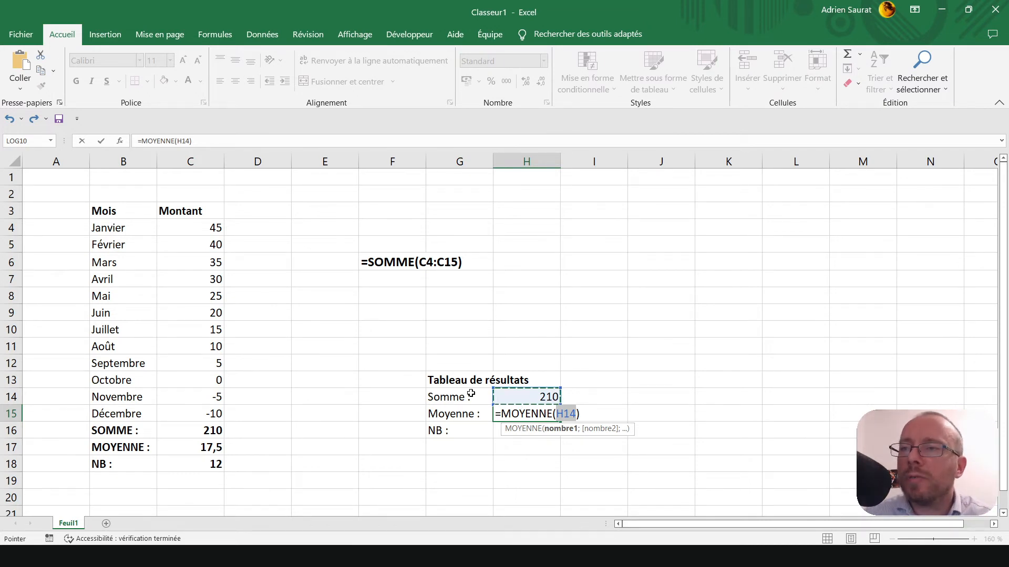
pyautogui.moveTo(204, 229); pyautogui.dragTo(194, 412)
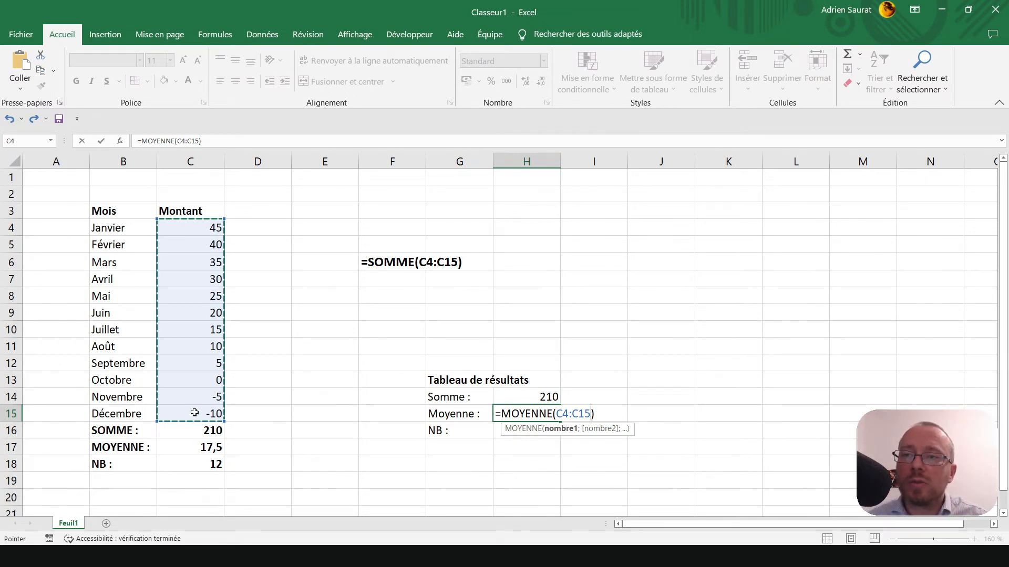
pyautogui.press('Return')
pyautogui.click(536, 417)
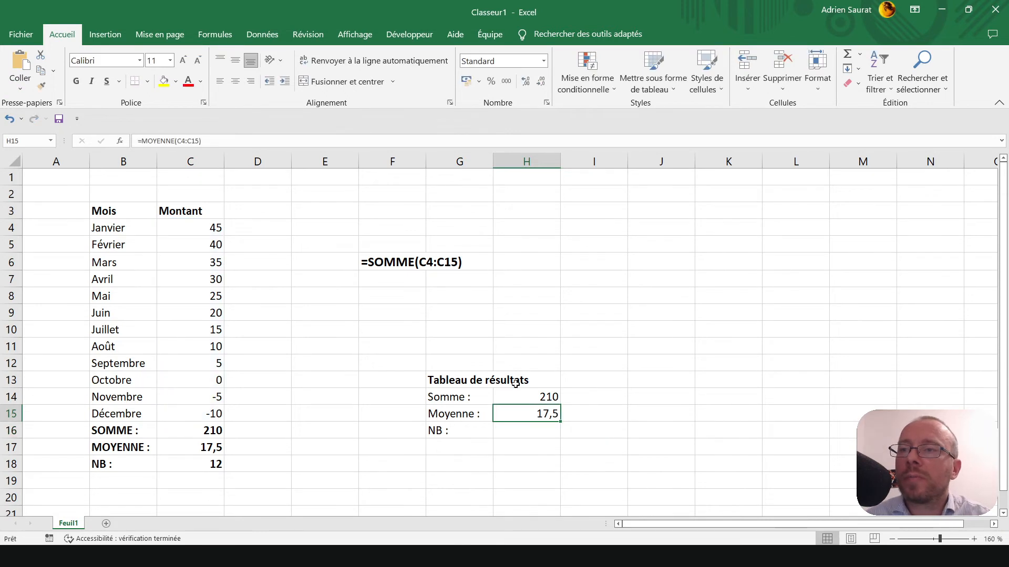
pyautogui.click(180, 141)
pyautogui.moveTo(180, 141); pyautogui.dragTo(217, 141)
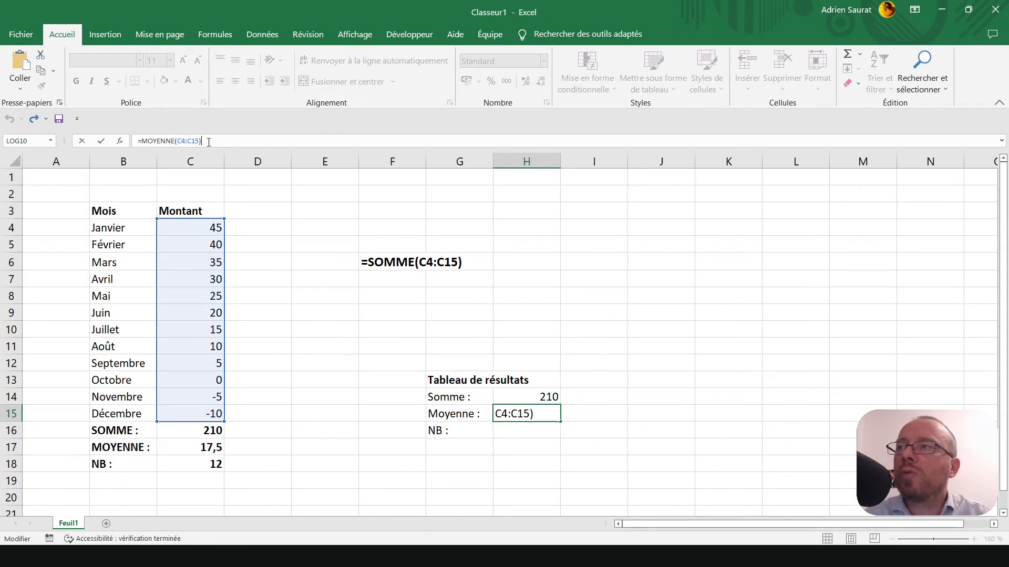
pyautogui.press('Return')
# Enter the formula =NB(C4:C15) in cell H16 beside the "NB :" label.
pyautogui.write('=')
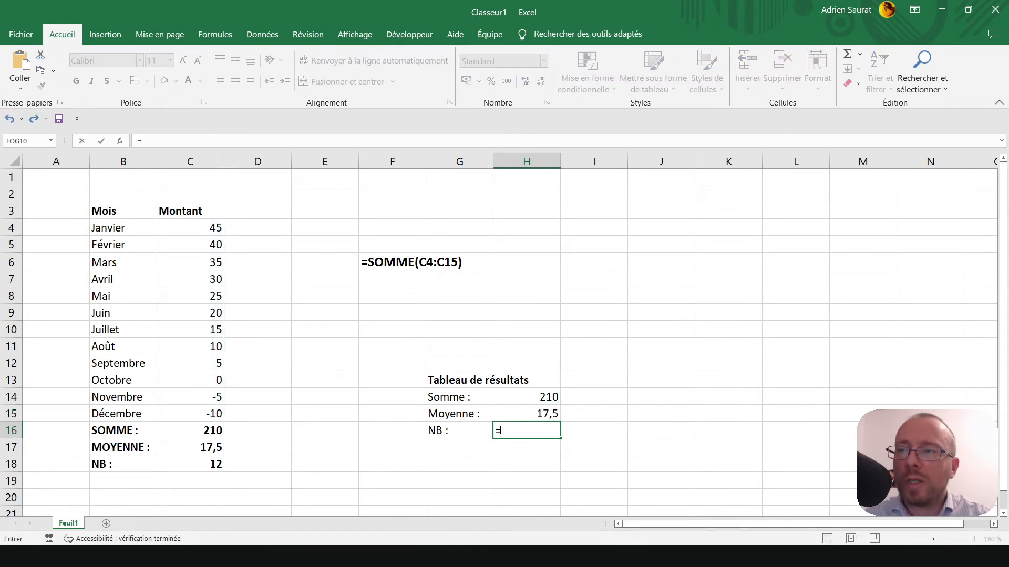
pyautogui.write('NB')
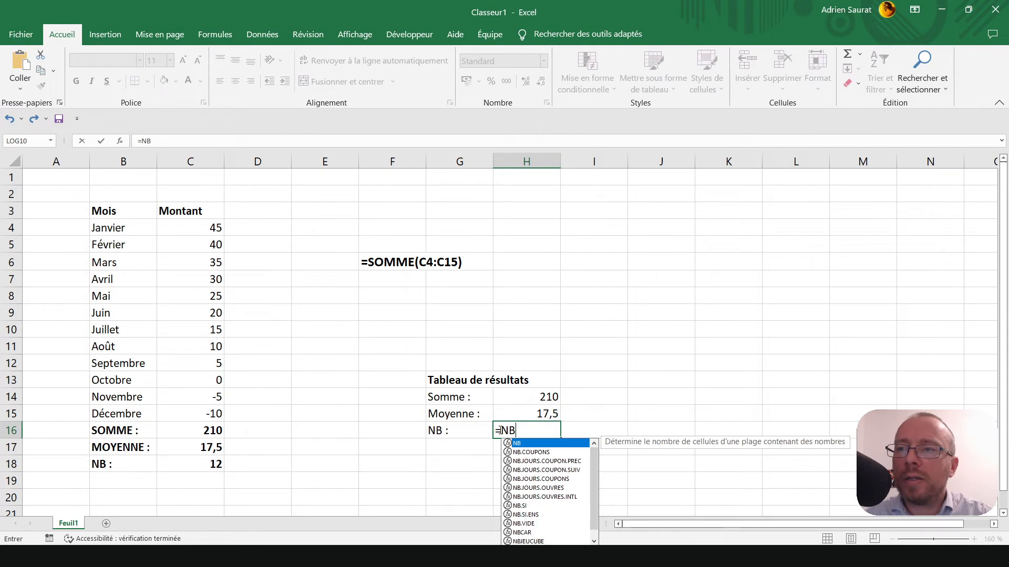
pyautogui.write('(C4:C15')
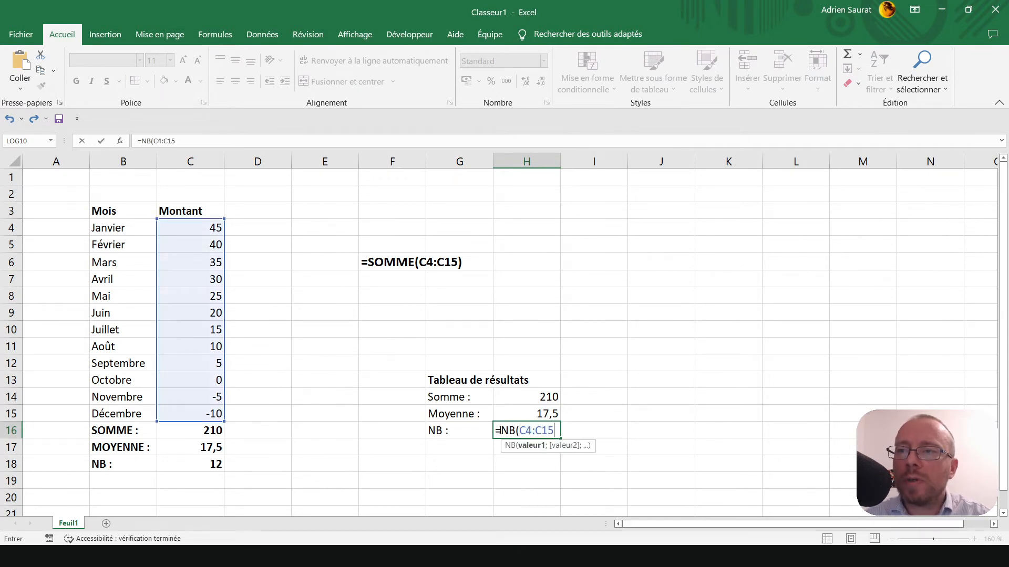
pyautogui.write(')')
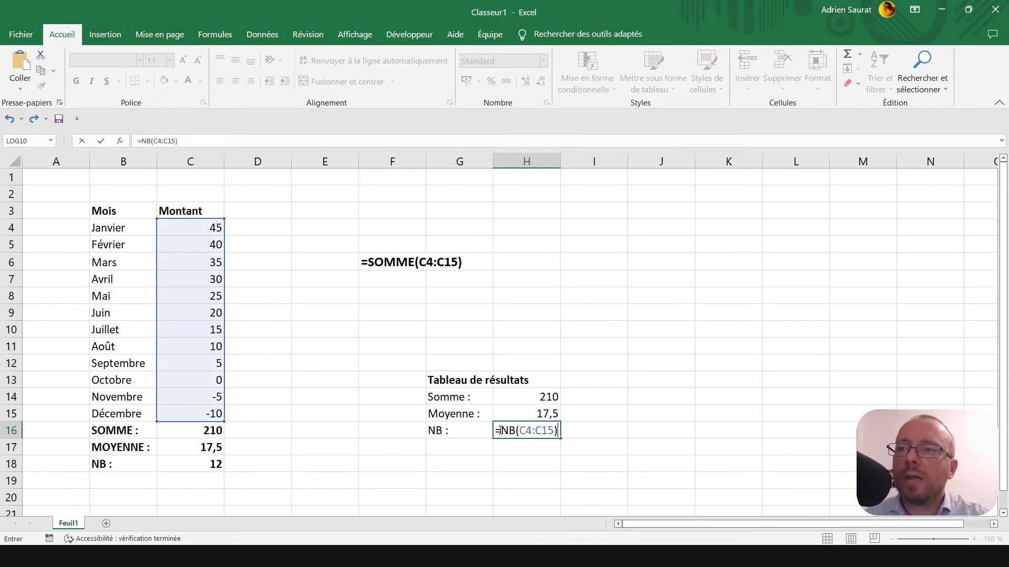
pyautogui.press('Return')
pyautogui.click(499, 430)
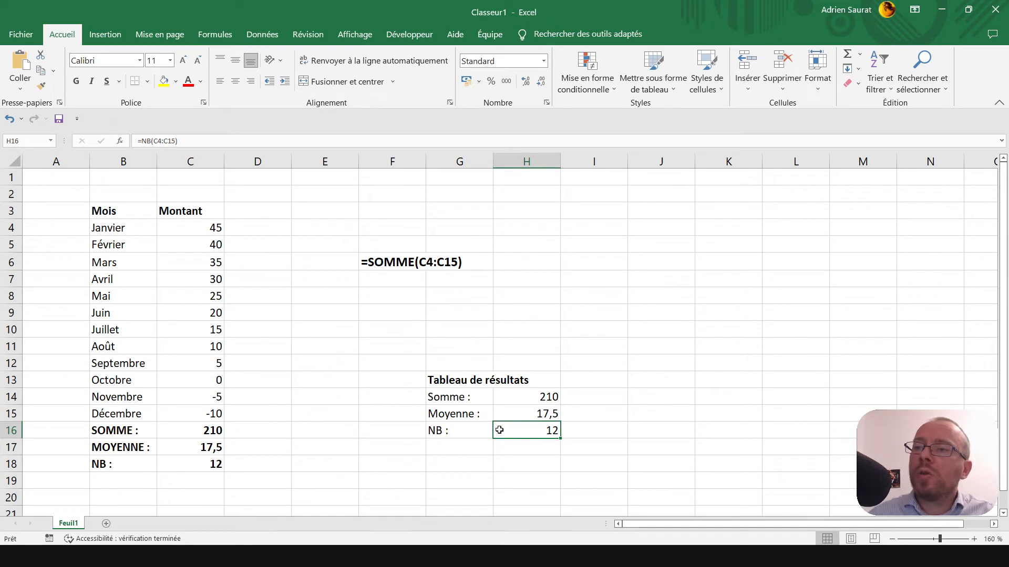
pyautogui.click(335, 468)
pyautogui.write('=NB')
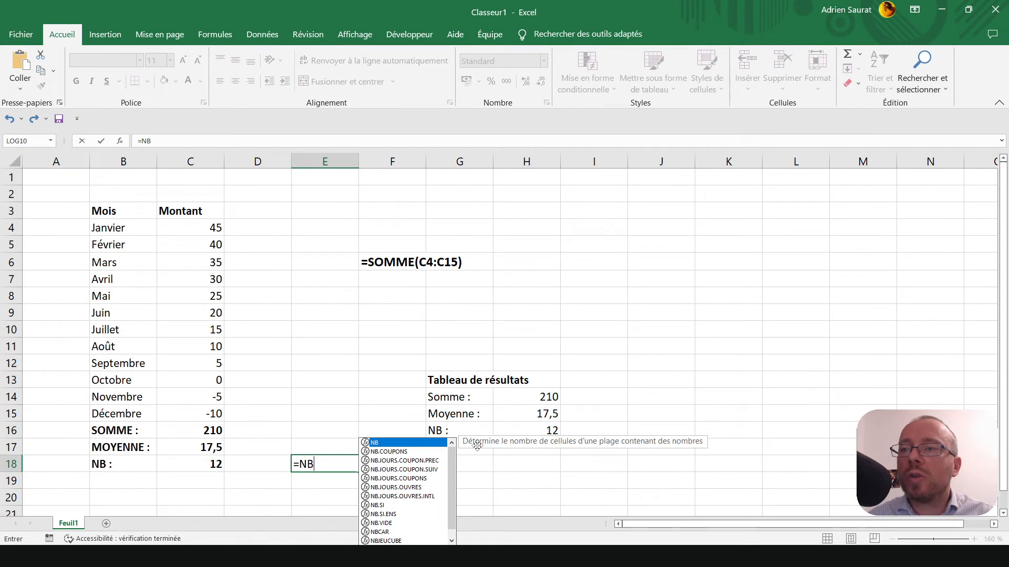
pyautogui.write('(')
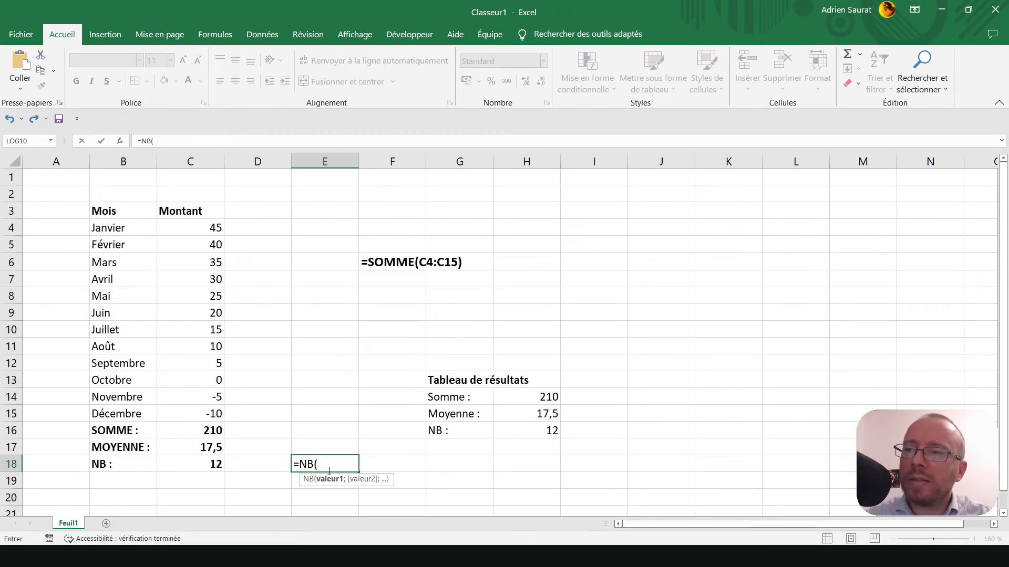
pyautogui.press('Escape')
pyautogui.click(328, 475)
pyautogui.press('Up')
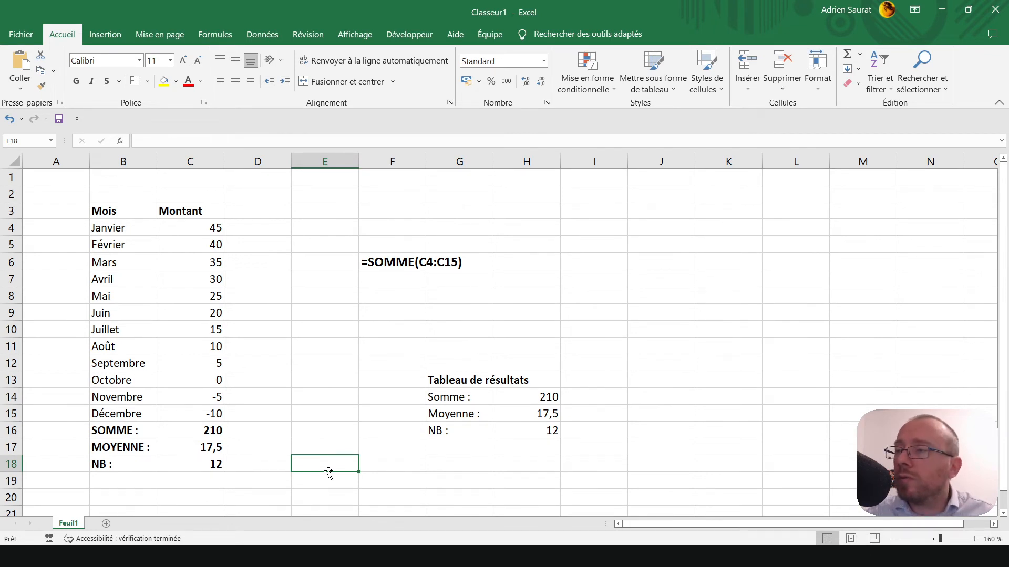
# Review the amounts in C4:C15 against the NB formula in C18.
pyautogui.moveTo(188, 220); pyautogui.dragTo(188, 412)
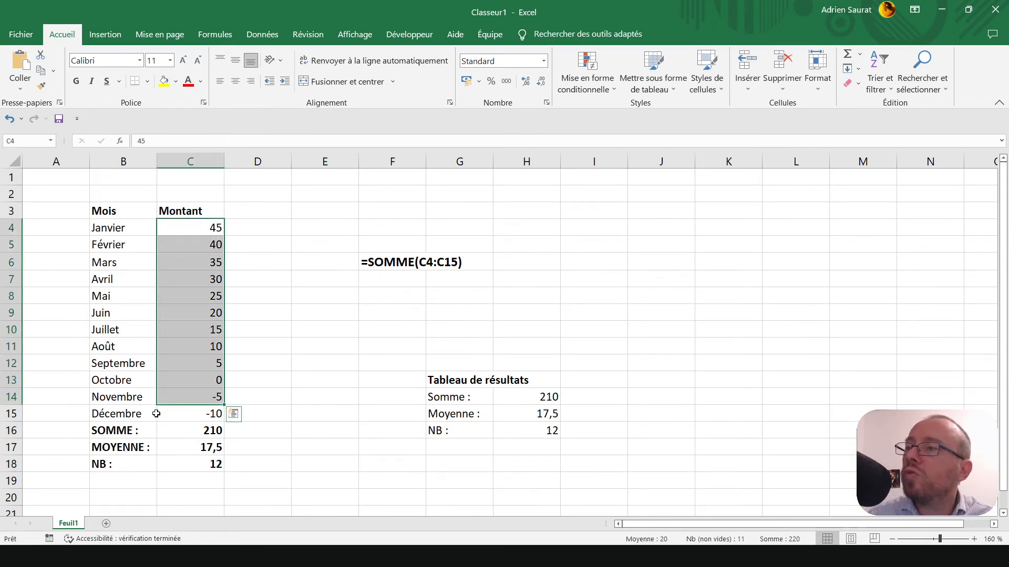
pyautogui.click(177, 415)
pyautogui.moveTo(197, 225); pyautogui.dragTo(200, 420)
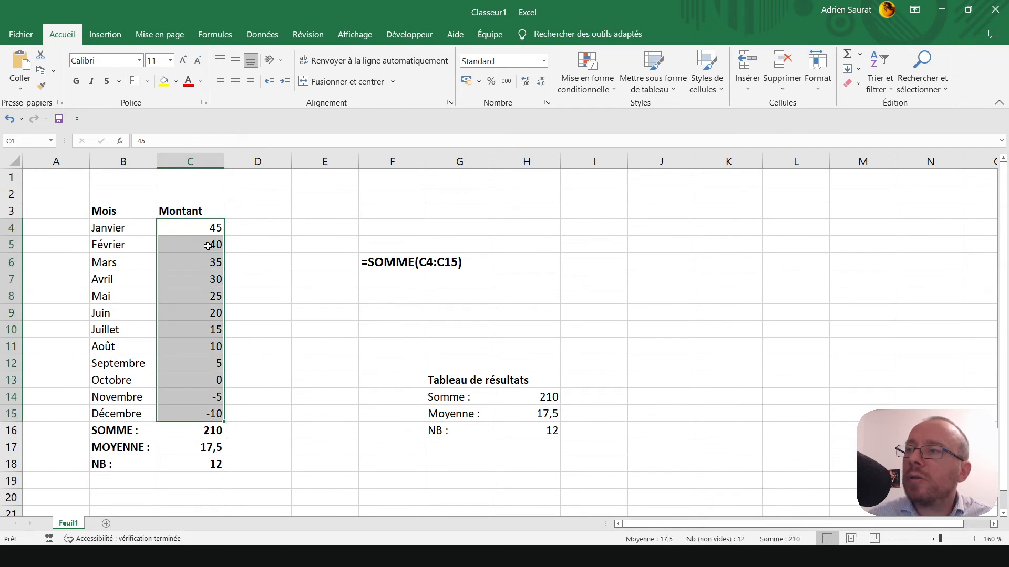
pyautogui.click(208, 227)
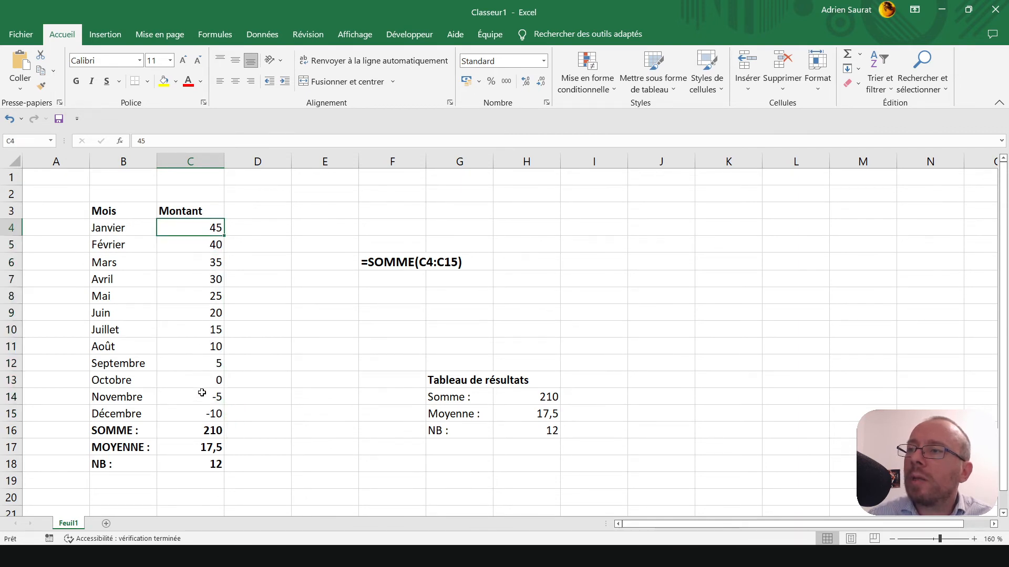
pyautogui.click(215, 462)
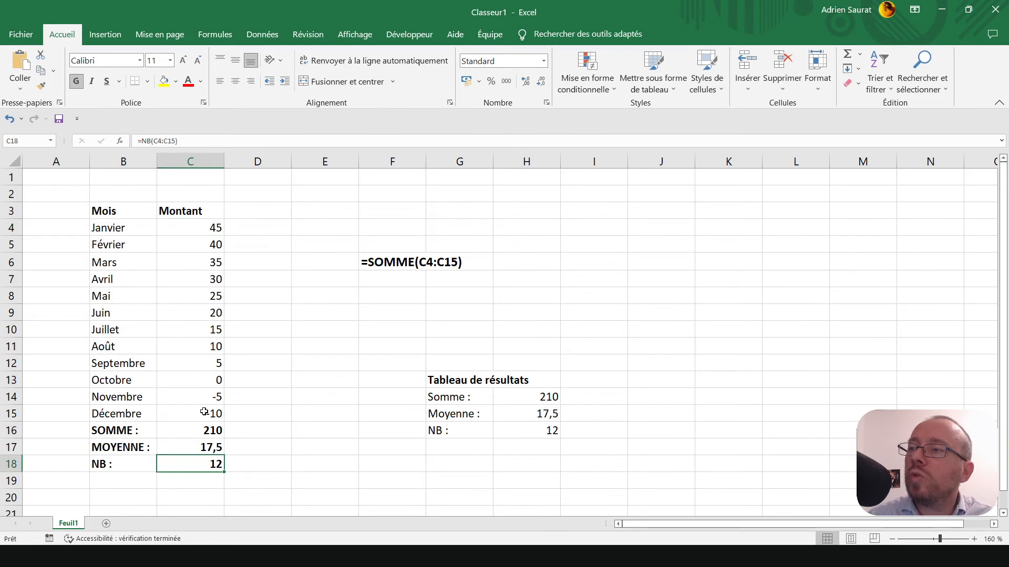
pyautogui.moveTo(207, 413); pyautogui.dragTo(203, 229)
# Clear the January to March amounts in cells C4:C6.
pyautogui.click(200, 246)
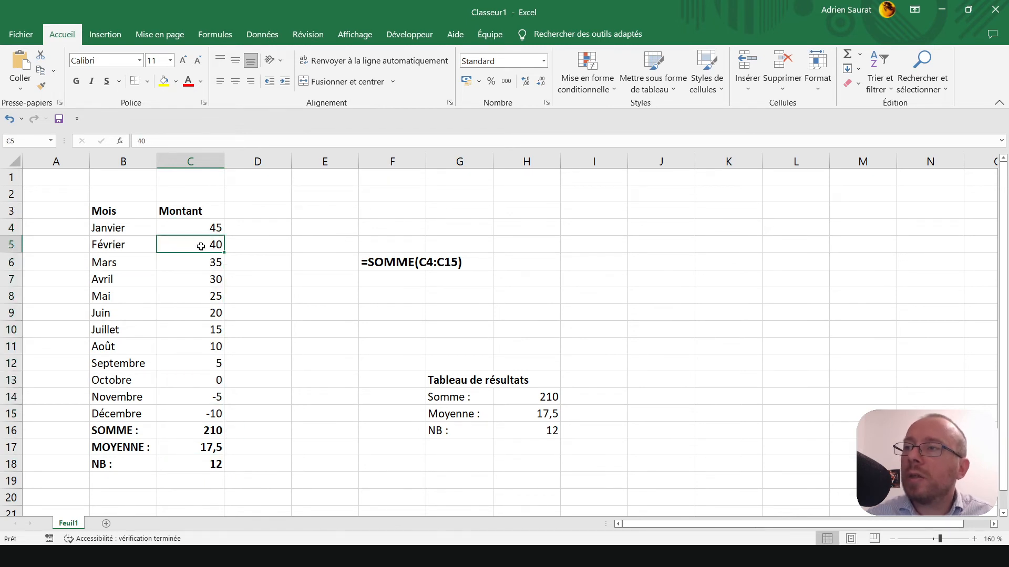
pyautogui.press('Up')
pyautogui.hotkey('shift', 'Down')
pyautogui.hotkey('shift', 'Down')
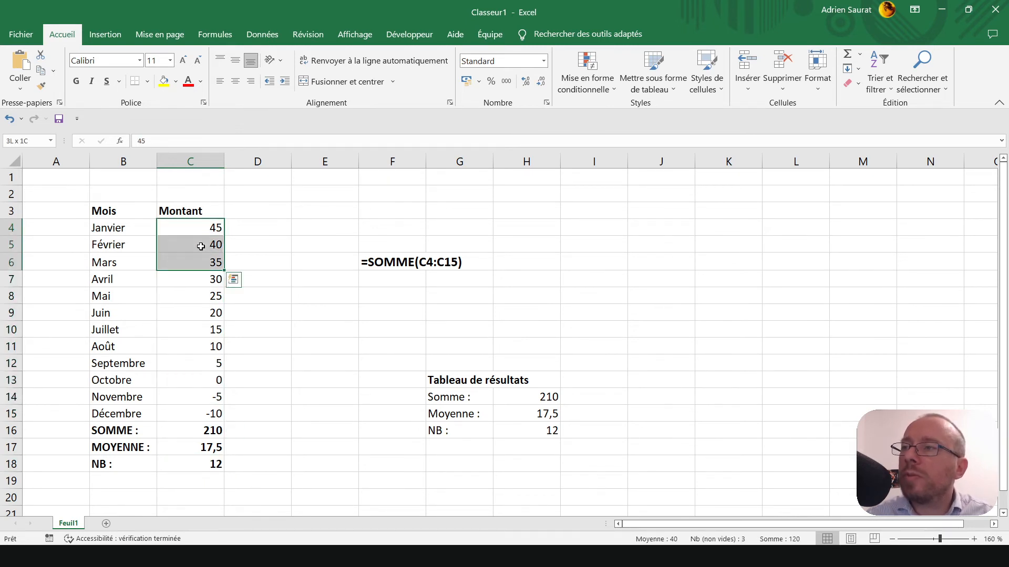
pyautogui.press('Delete')
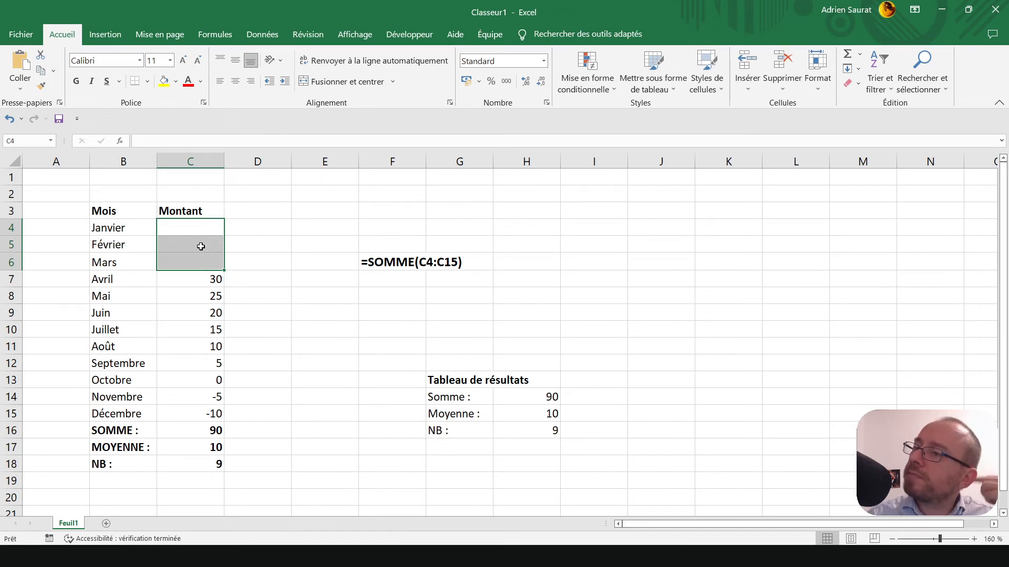
# Compare the NB formulas and results in cells C18 and H16.
pyautogui.click(195, 464)
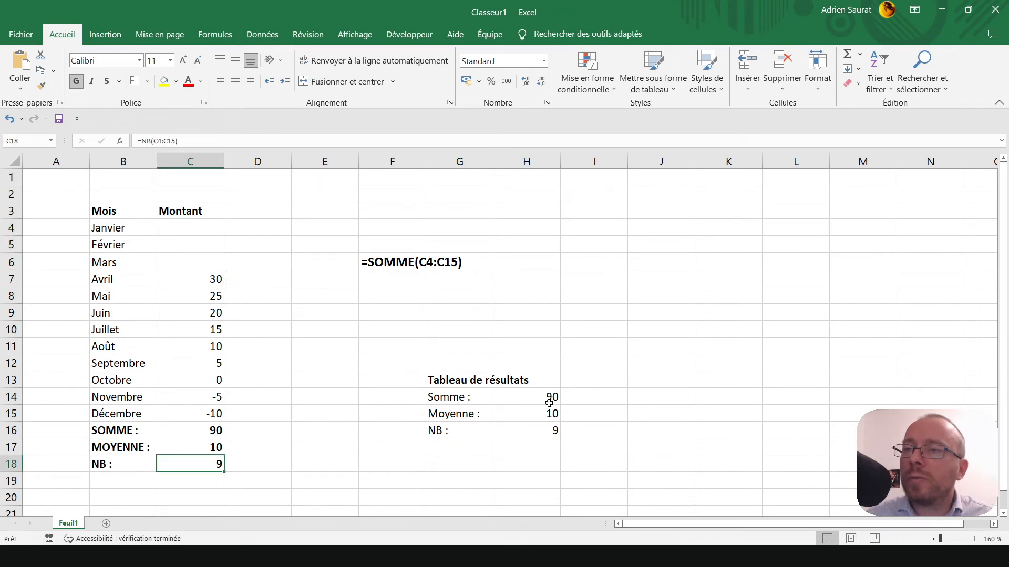
pyautogui.click(525, 429)
pyautogui.click(205, 463)
pyautogui.click(512, 428)
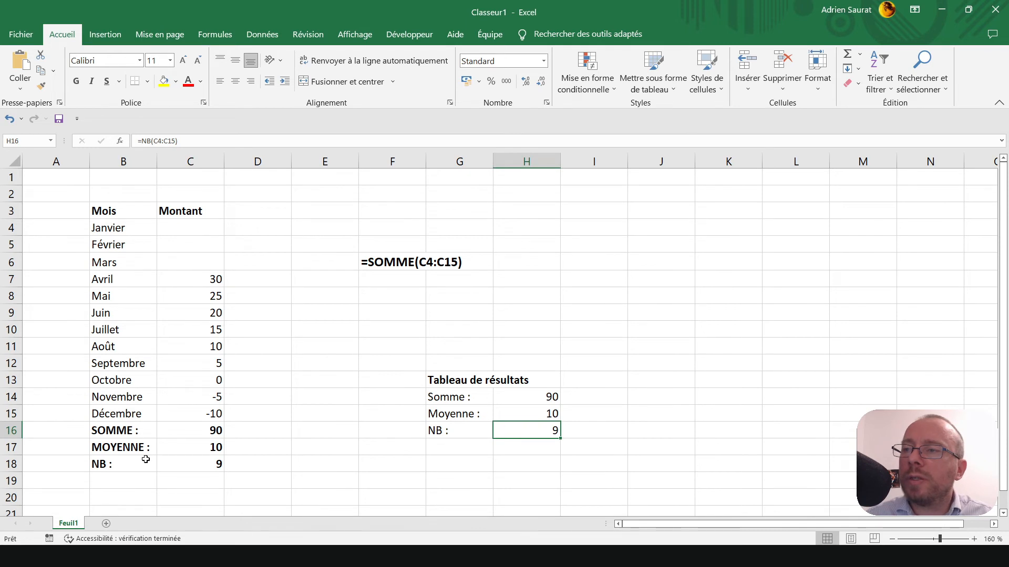
pyautogui.click(163, 465)
# Replace the August amount in C11 with the text "Dix" and check the NB result in H16.
pyautogui.click(186, 345)
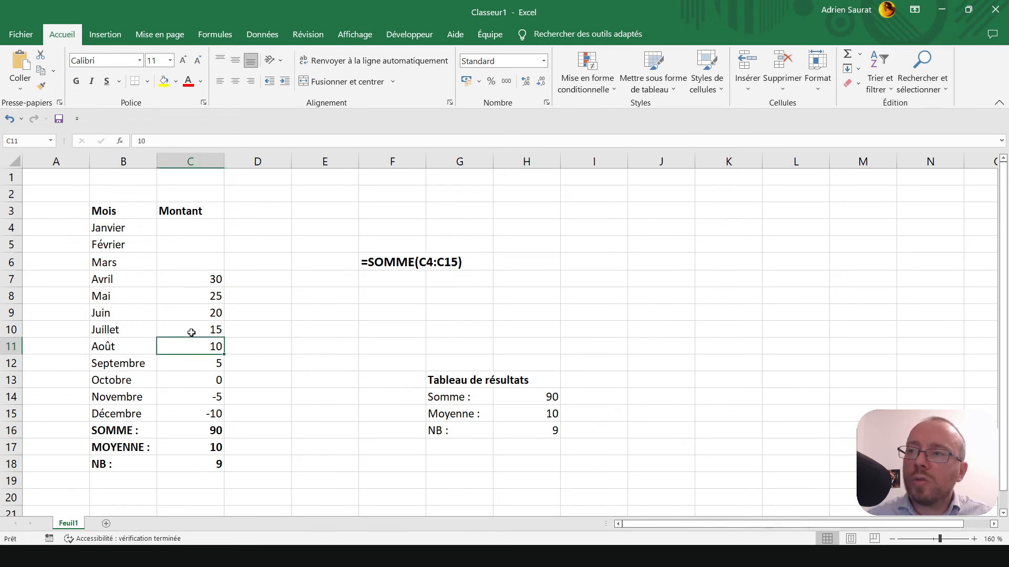
pyautogui.doubleClick(205, 345)
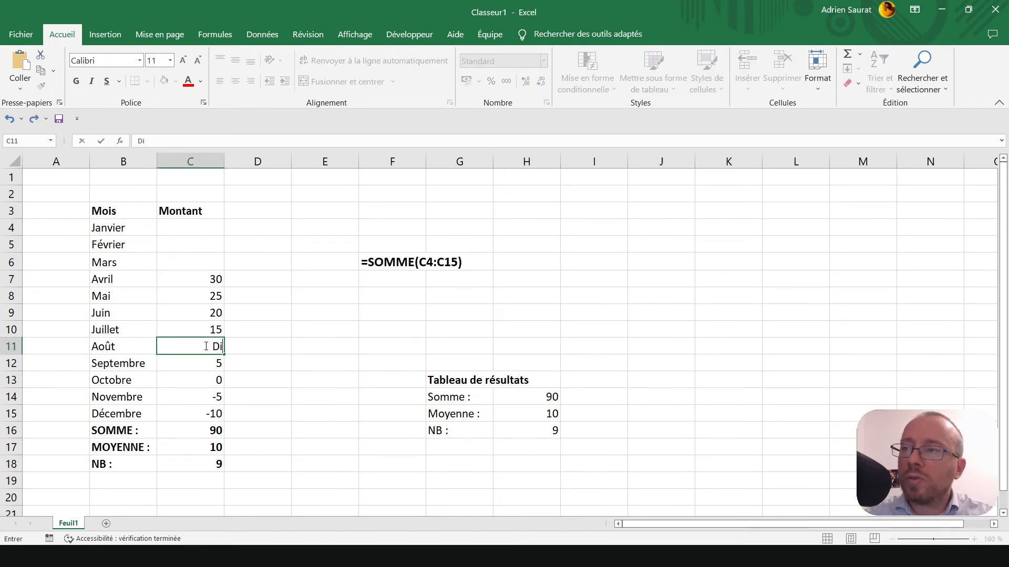
pyautogui.write('Dix')
pyautogui.press('Return')
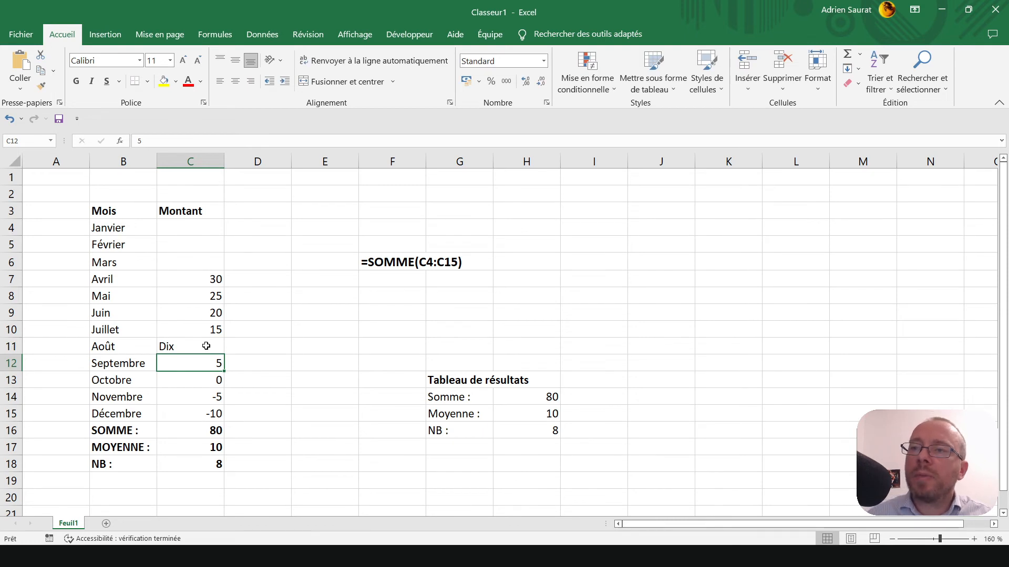
pyautogui.click(542, 428)
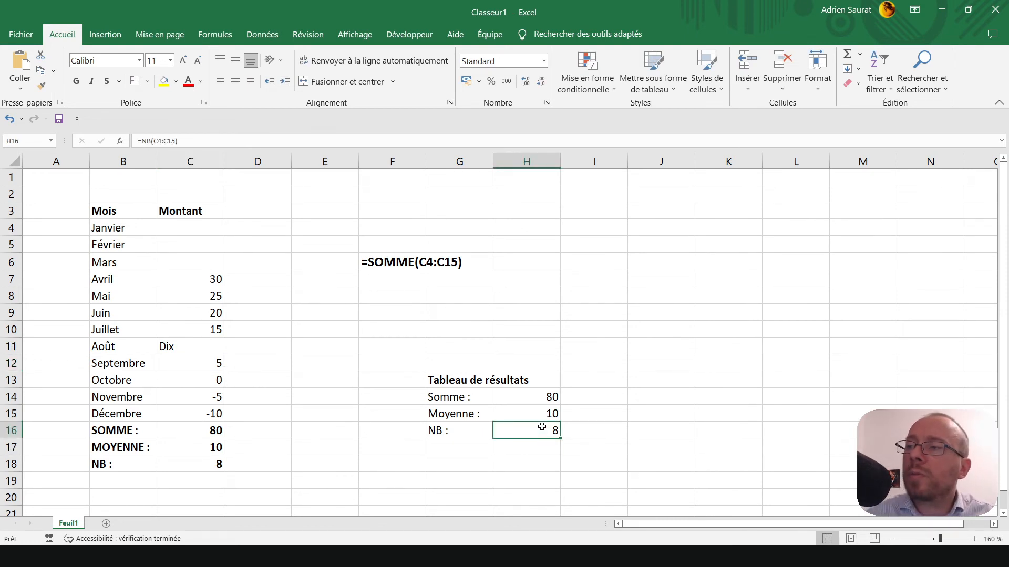
pyautogui.click(179, 344)
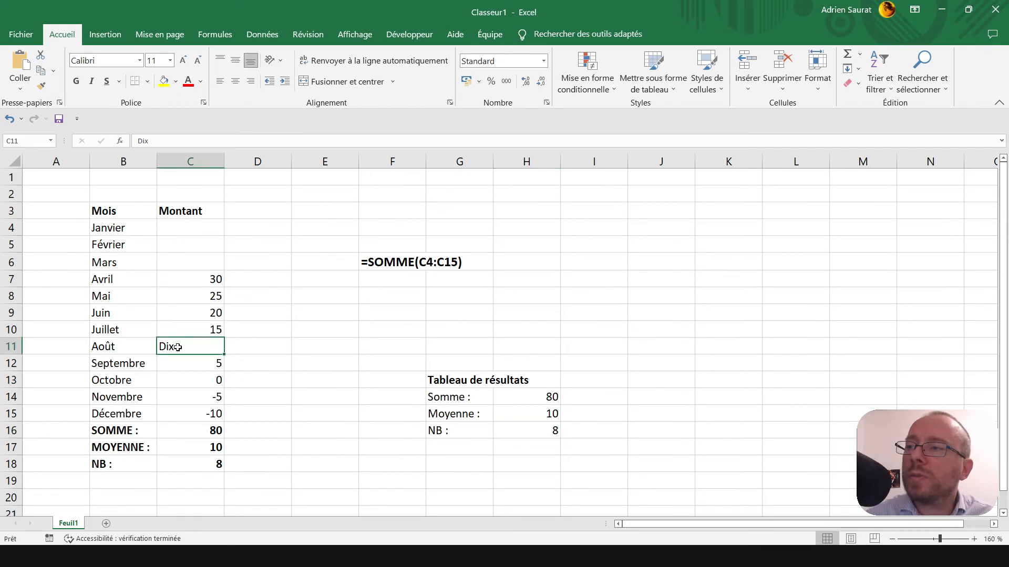
pyautogui.click(180, 332)
pyautogui.click(171, 349)
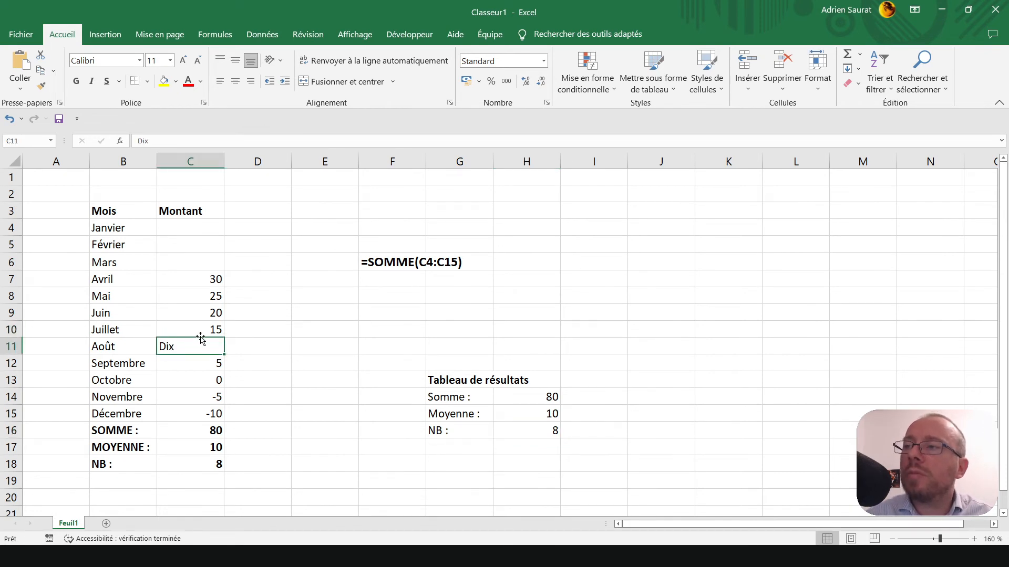
# Replace the text in C11 with "Test", clear the cell again, and check the NB results in C18 and H16.
pyautogui.press('Delete')
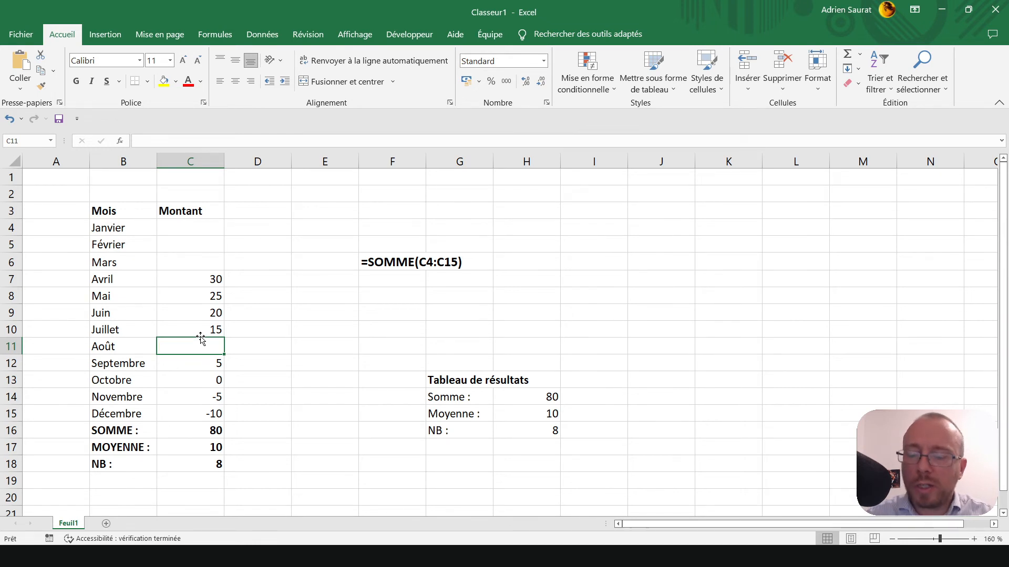
pyautogui.write('Test')
pyautogui.press('Return')
pyautogui.click(201, 341)
pyautogui.press('Delete')
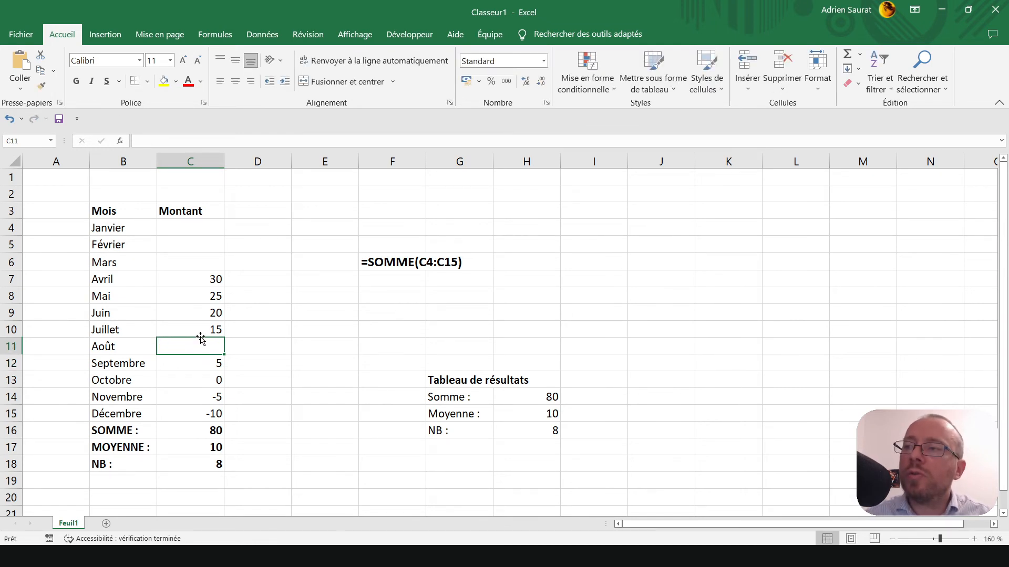
pyautogui.click(206, 464)
pyautogui.click(532, 424)
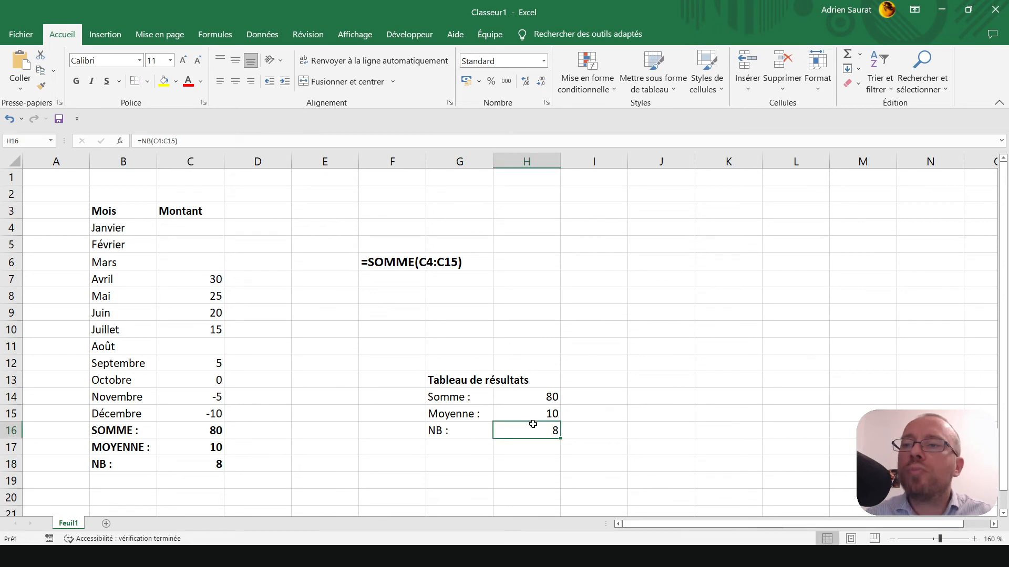
# Enter the January to March amounts 50, 55 and 60 in cells C4:C6, checking the NB result in H16.
pyautogui.click(199, 228)
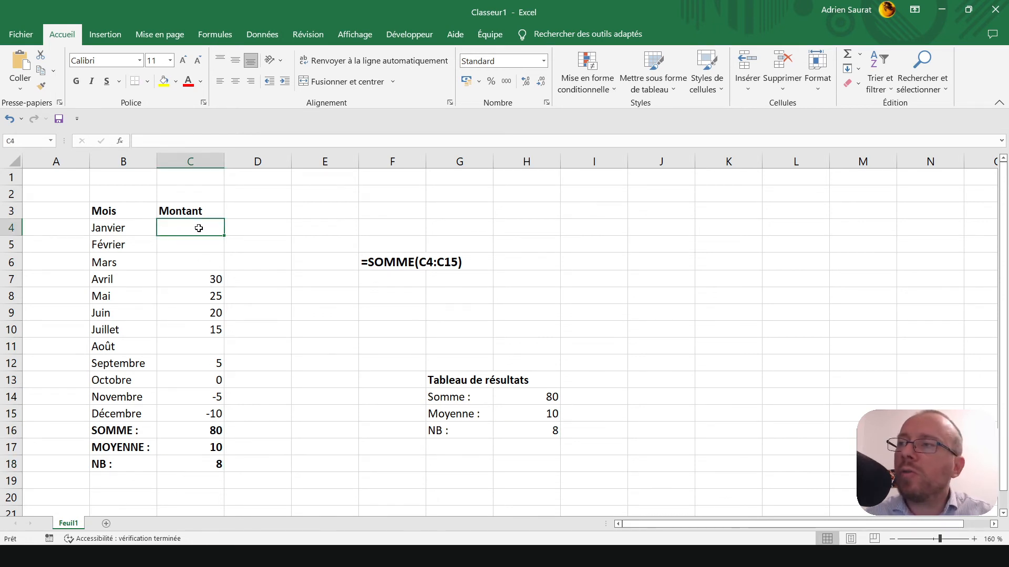
pyautogui.write('50')
pyautogui.press('Return')
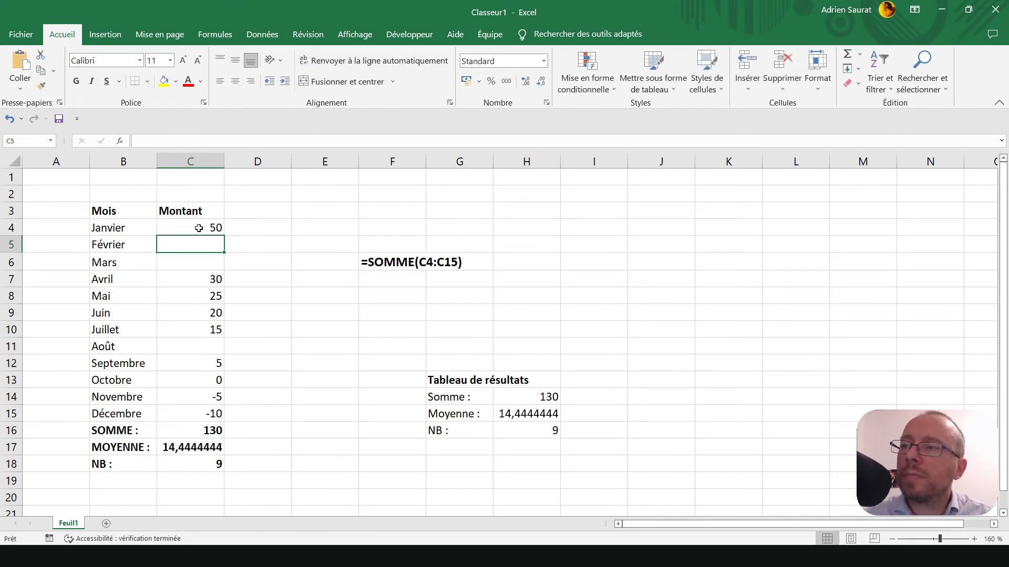
pyautogui.click(532, 432)
pyautogui.click(220, 245)
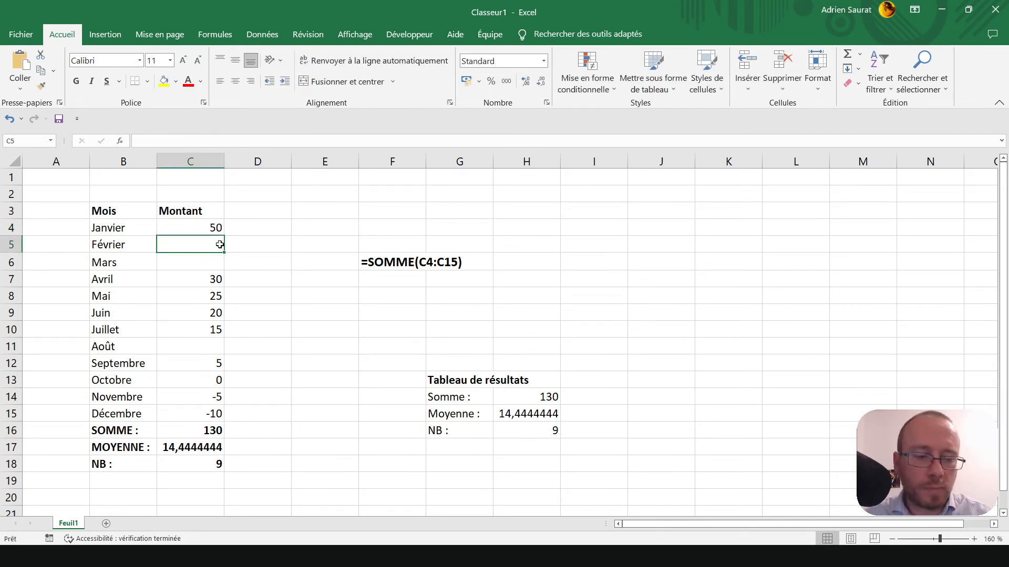
pyautogui.write('50')
pyautogui.press('Return')
pyautogui.write('60')
pyautogui.press('Return')
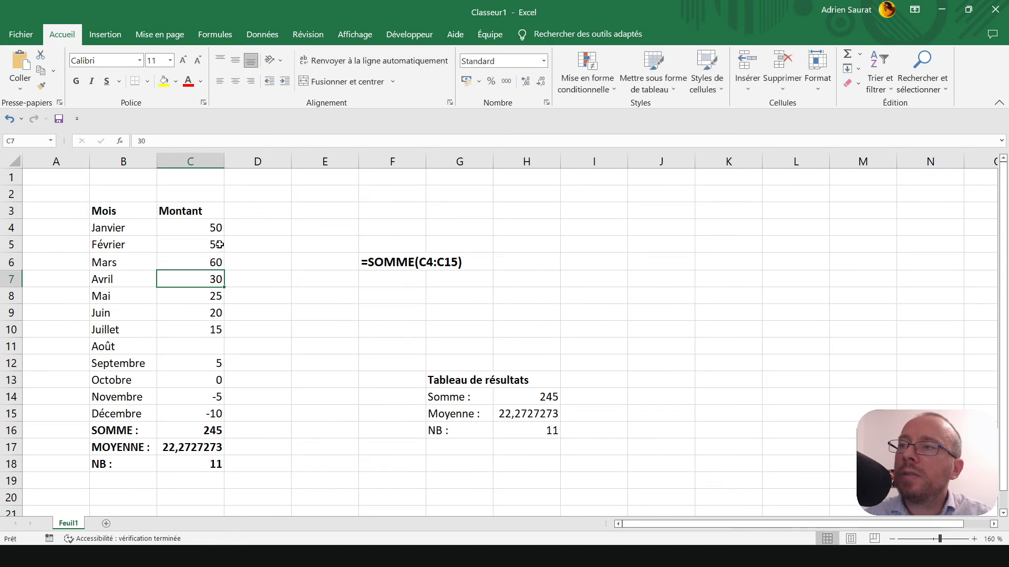
# Set the August amount in cell C11 to 22.
pyautogui.press('Return')
pyautogui.press('Return')
pyautogui.press('Return')
pyautogui.press('Return')
pyautogui.write('20')
pyautogui.press('Return')
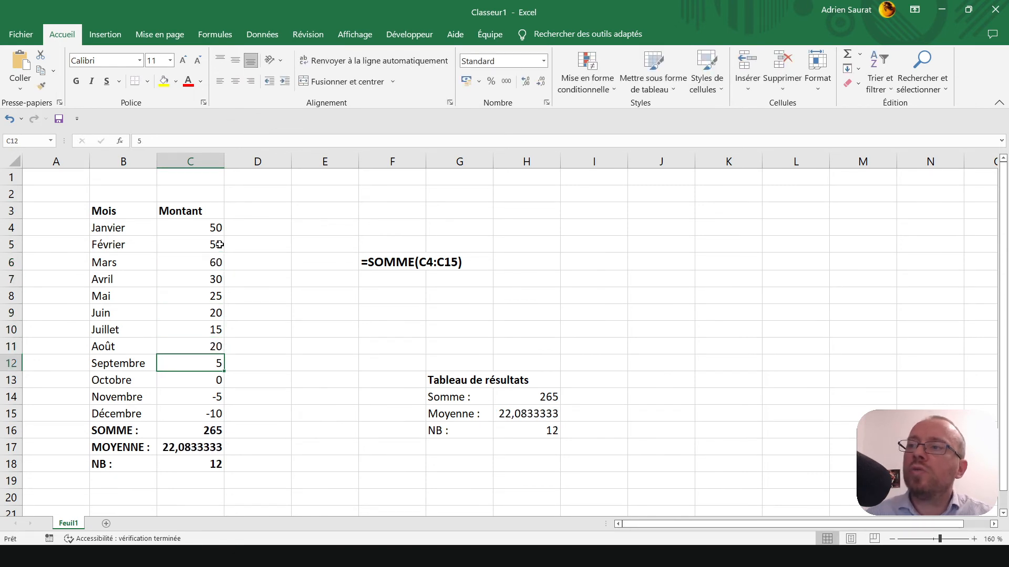
pyautogui.press('Up')
pyautogui.write('22')
pyautogui.press('Return')
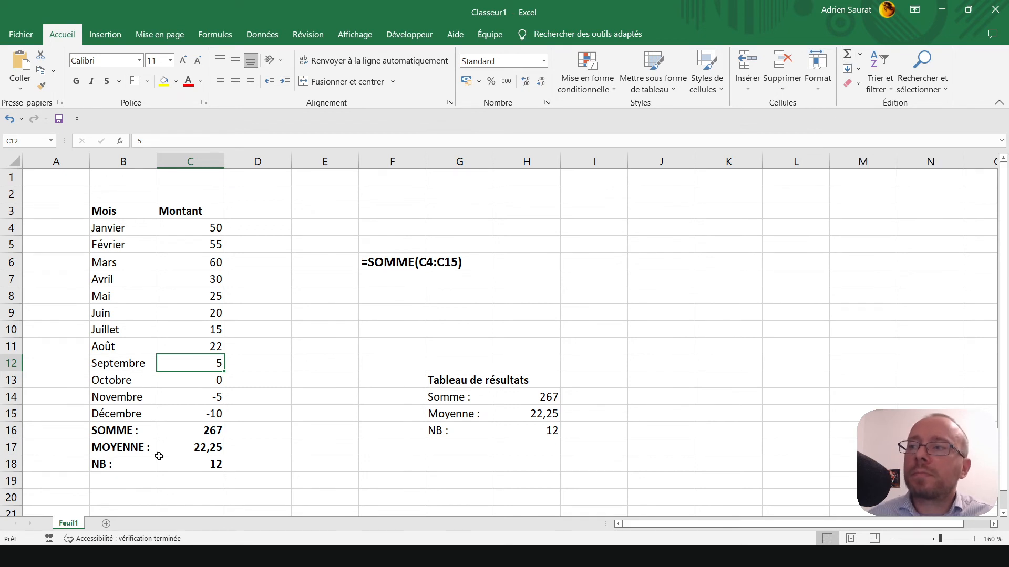
# Add the labels "MAX :" and "MIN :" in cells B19 and B20, below the "NB :" label.
pyautogui.click(115, 478)
pyautogui.write('MAX :')
pyautogui.press('Return')
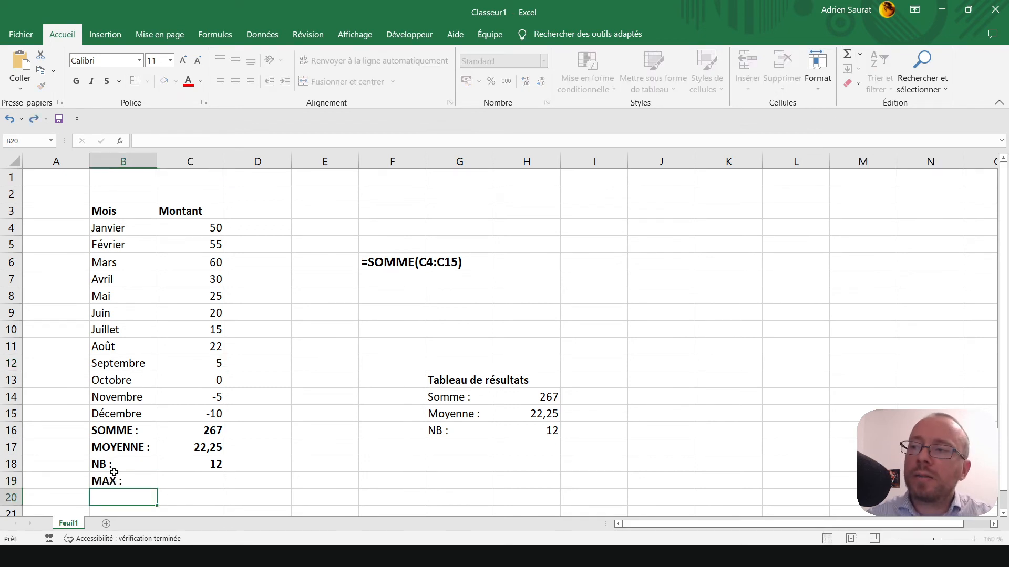
pyautogui.write('MIN :')
pyautogui.press('Return')
# Insert the automatic MAX function for the range C4:C15 in cell C19.
pyautogui.click(114, 471)
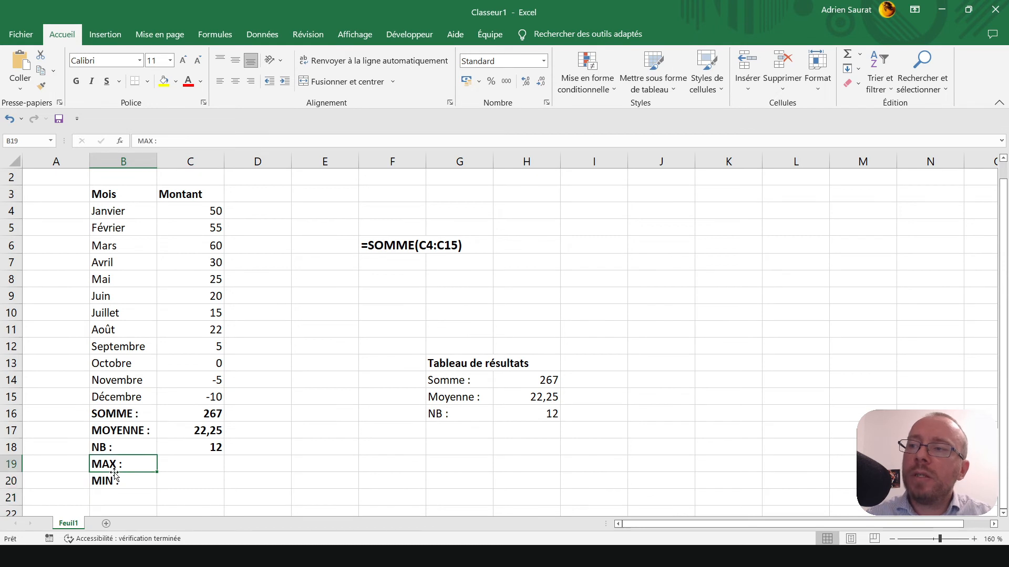
pyautogui.click(209, 461)
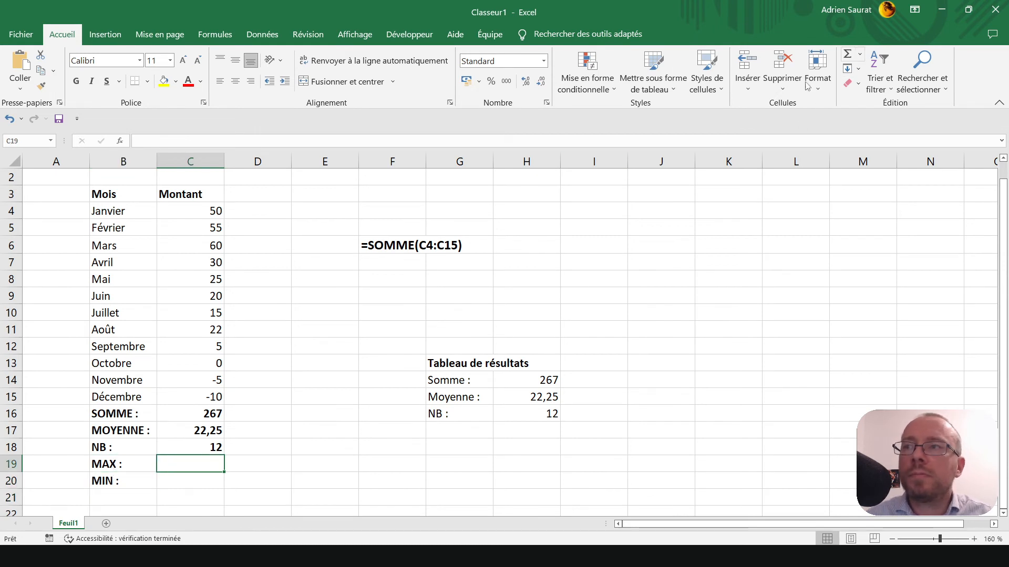
pyautogui.moveTo(218, 207); pyautogui.dragTo(221, 396)
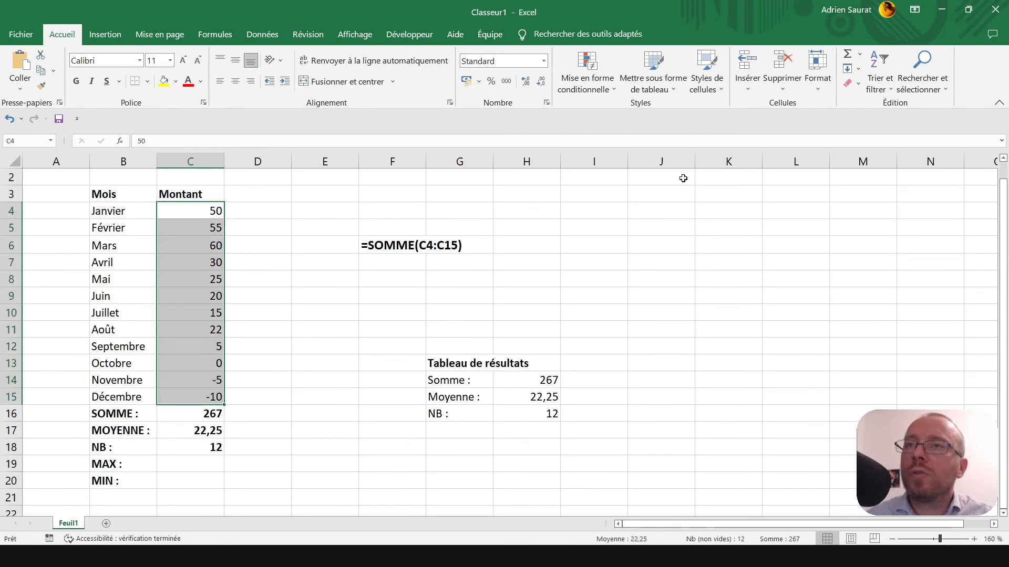
pyautogui.click(859, 54)
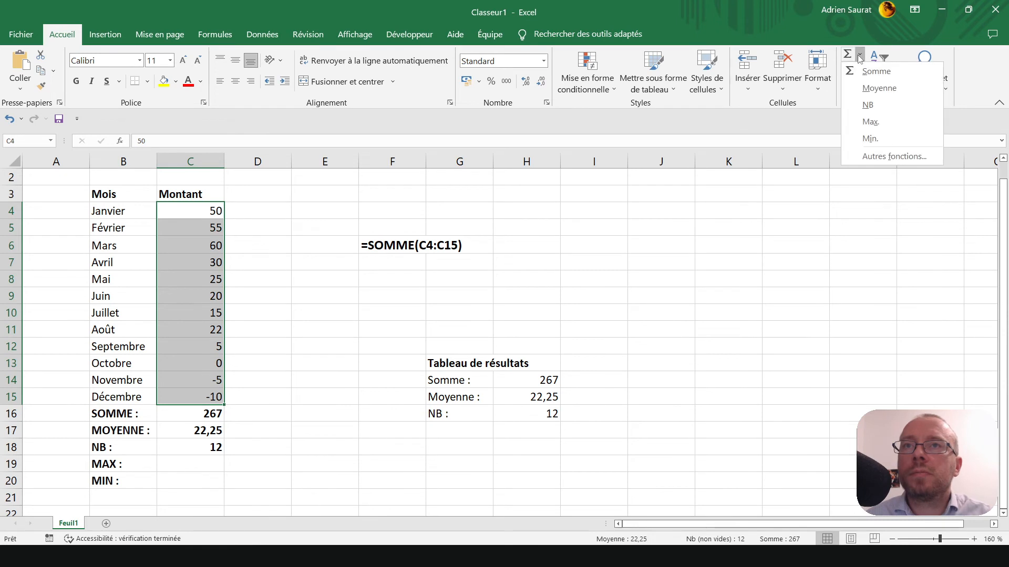
pyautogui.click(870, 122)
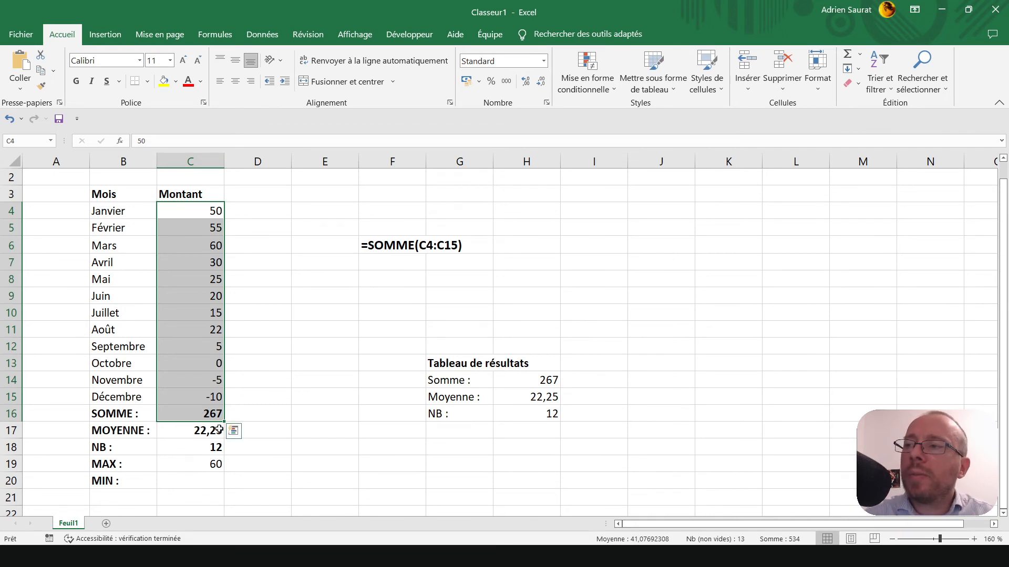
# Insert the automatic MIN function for the range C4:C15 in cell C20.
pyautogui.click(207, 210)
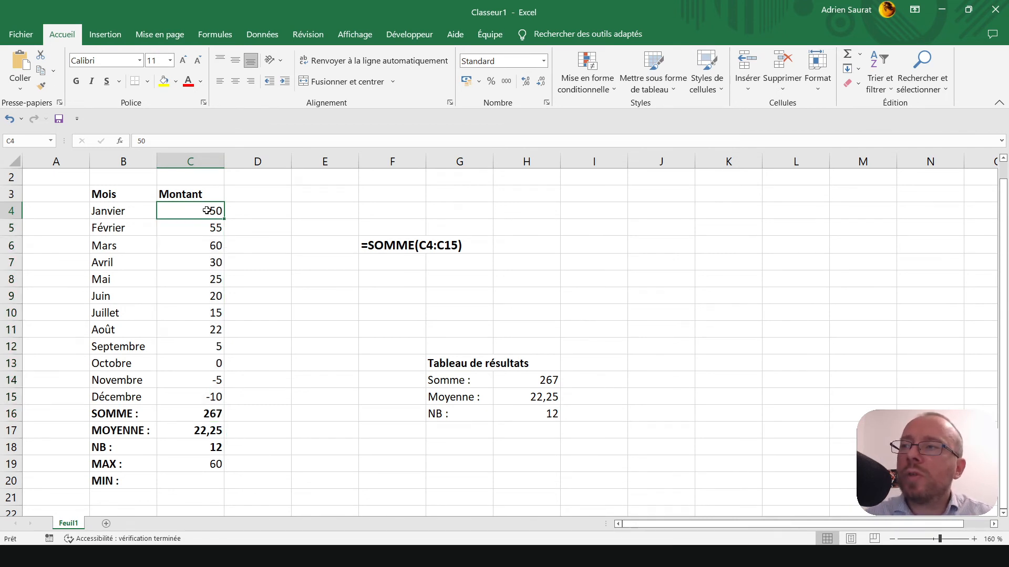
pyautogui.moveTo(207, 211); pyautogui.dragTo(209, 396)
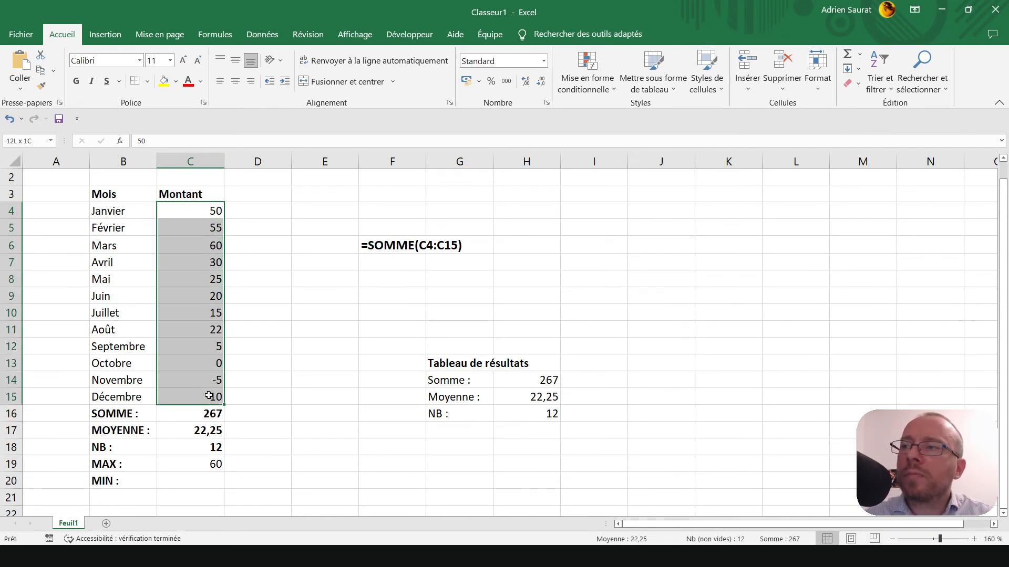
pyautogui.click(862, 58)
pyautogui.click(864, 140)
pyautogui.click(249, 469)
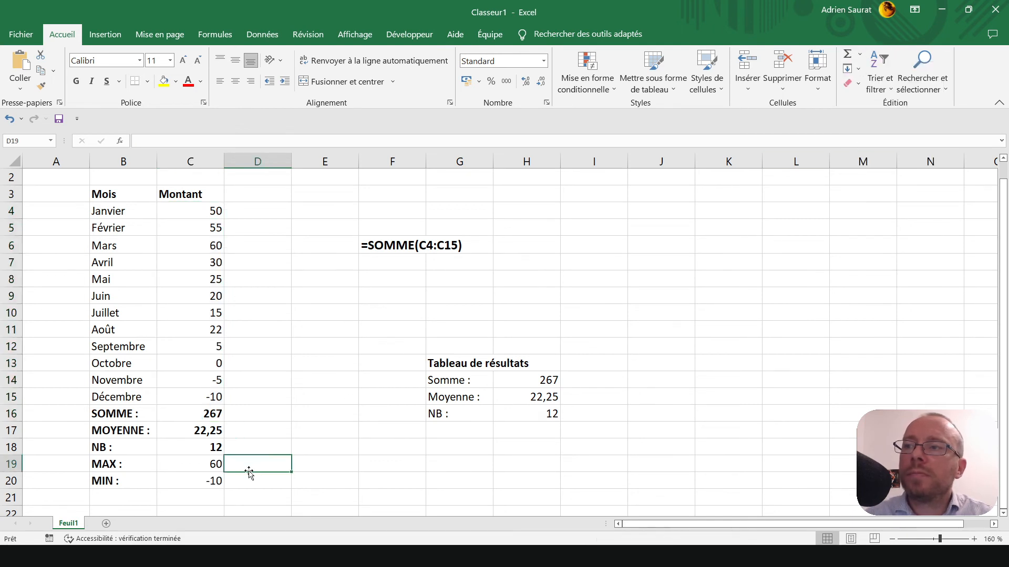
# Make the MAX and MIN results in cells C19:C20 bold.
pyautogui.click(210, 463)
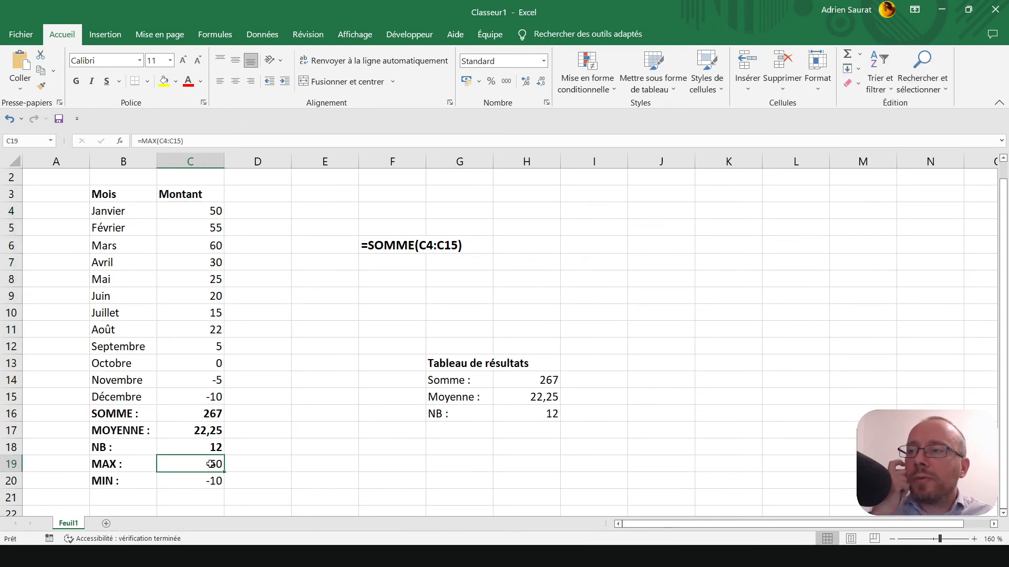
pyautogui.moveTo(210, 464); pyautogui.dragTo(208, 473)
pyautogui.hotkey('ctrl', 'g')
pyautogui.click(208, 468)
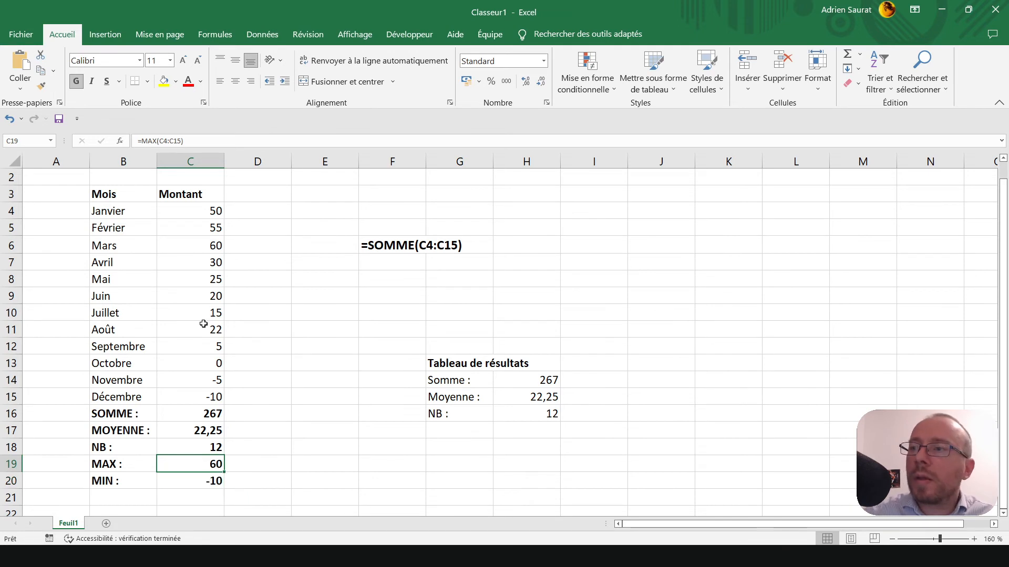
# Set the June amount in C9 to -50 and check the MIN result in C20.
pyautogui.moveTo(210, 211); pyautogui.dragTo(209, 382)
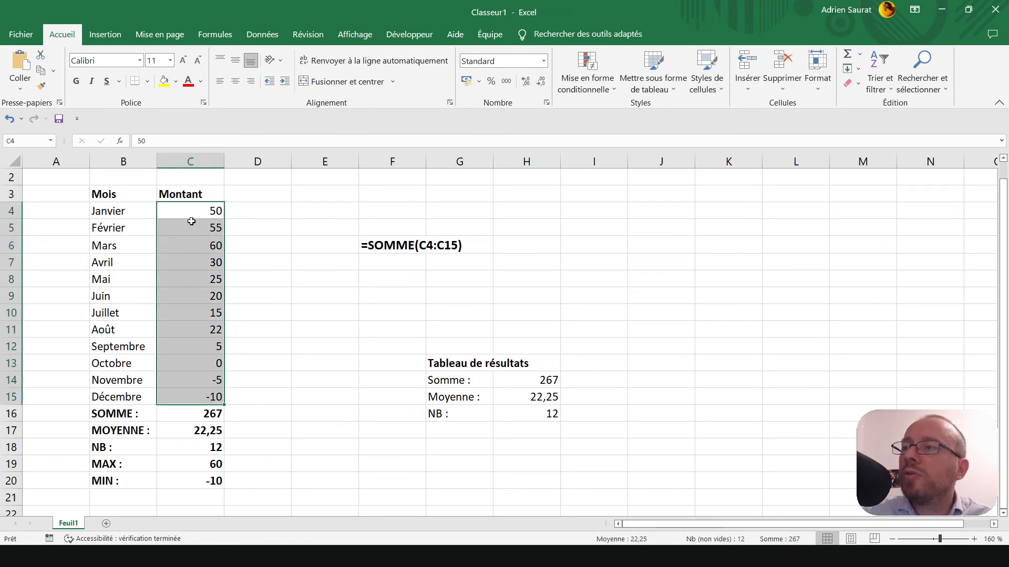
pyautogui.click(212, 479)
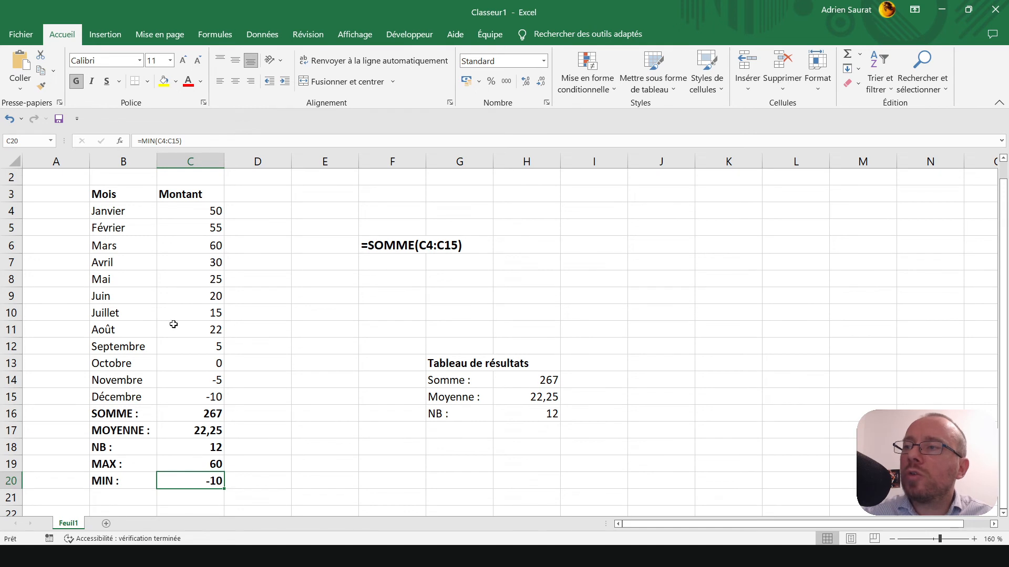
pyautogui.click(195, 292)
pyautogui.write('-')
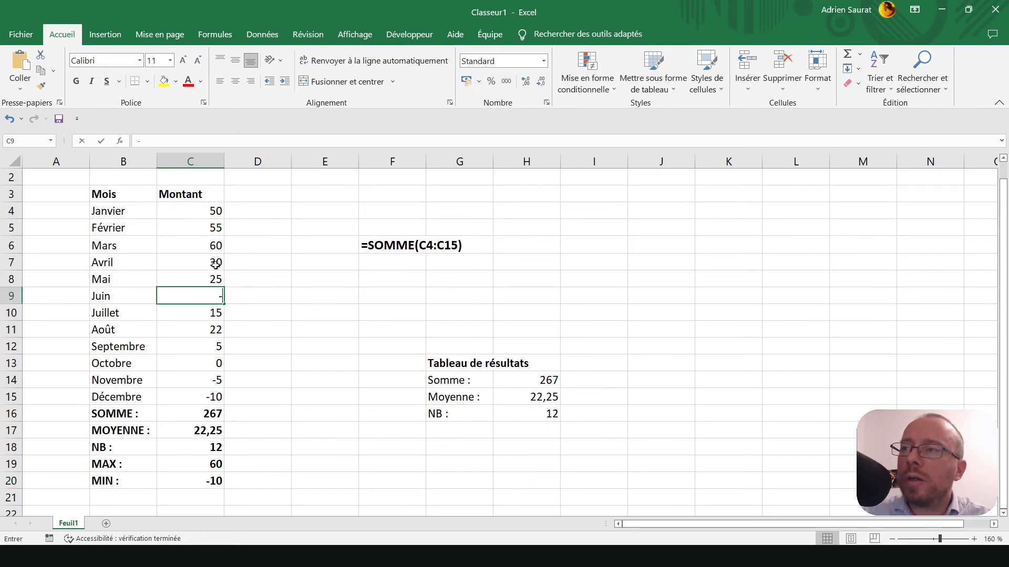
pyautogui.write('50')
pyautogui.press('Return')
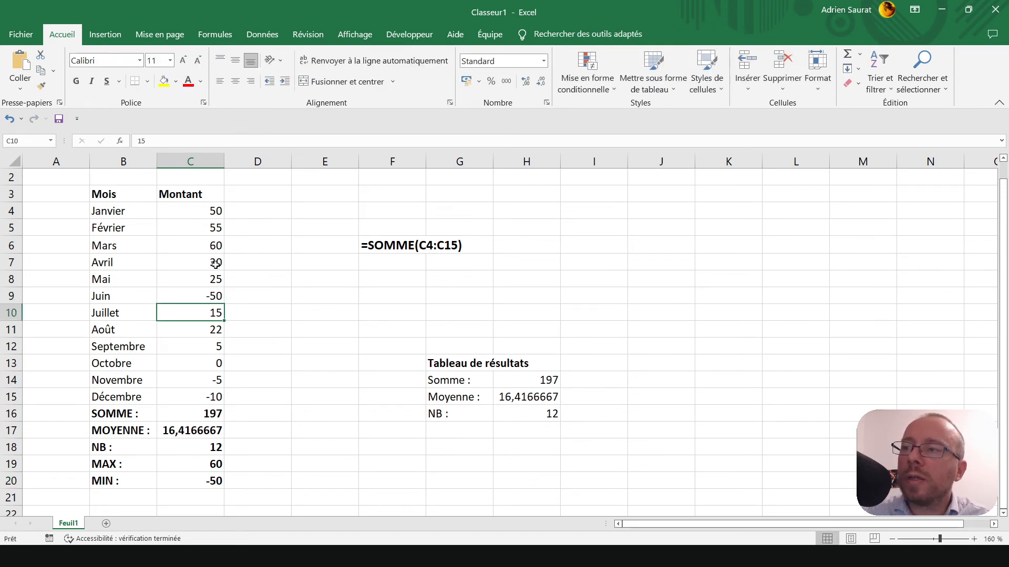
pyautogui.click(206, 480)
# Set the February amount in C5 to 99 and check the MAX result in C19.
pyautogui.click(200, 241)
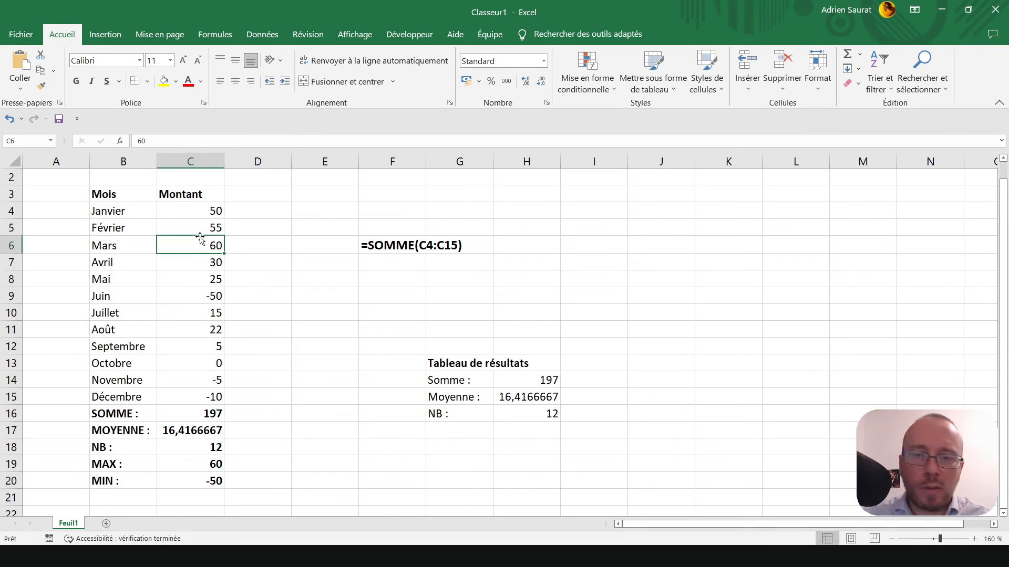
pyautogui.click(198, 225)
pyautogui.write('99')
pyautogui.press('Return')
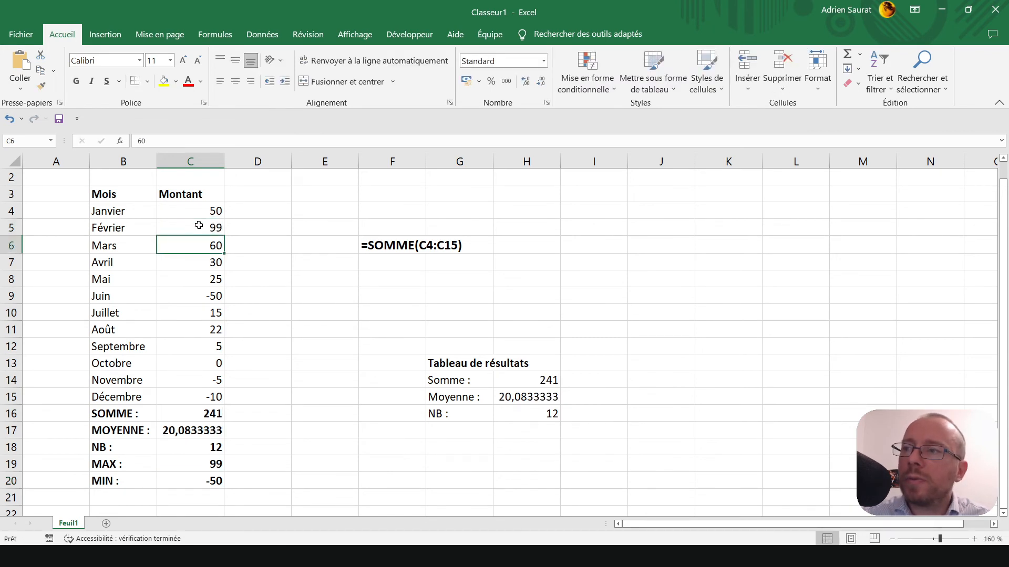
pyautogui.click(196, 460)
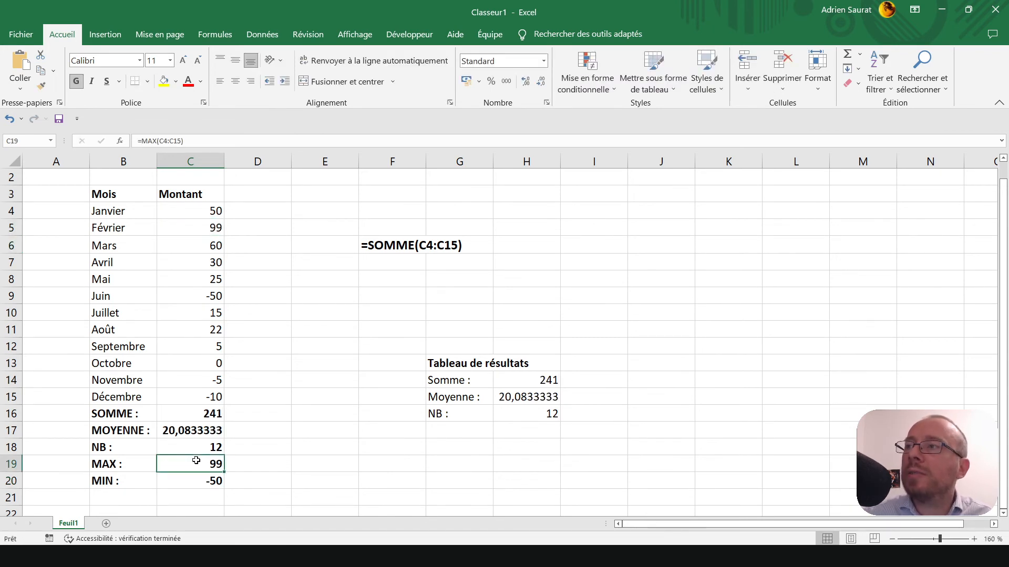
pyautogui.click(229, 445)
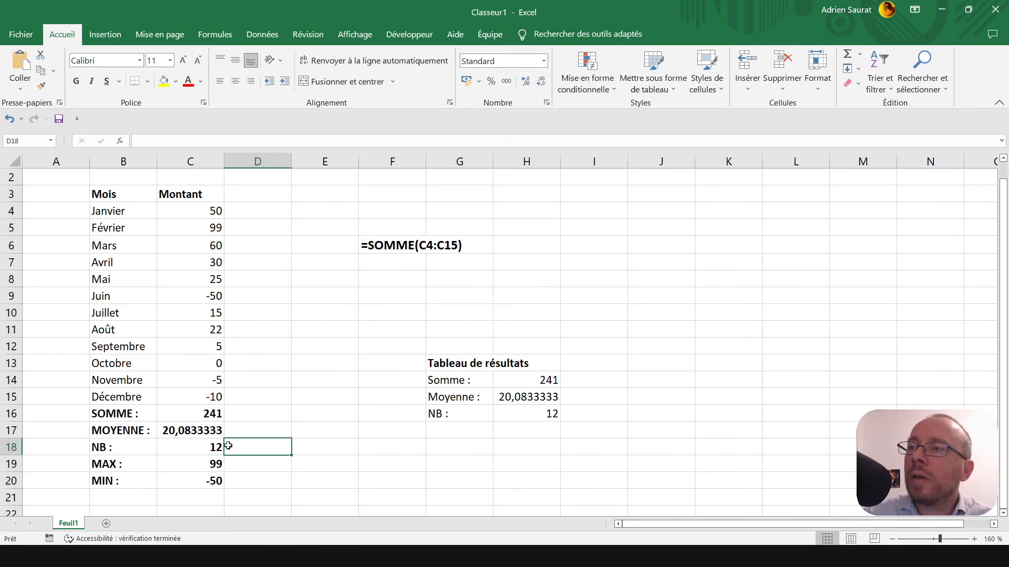
pyautogui.click(248, 334)
pyautogui.scroll(-1, 247, 332)
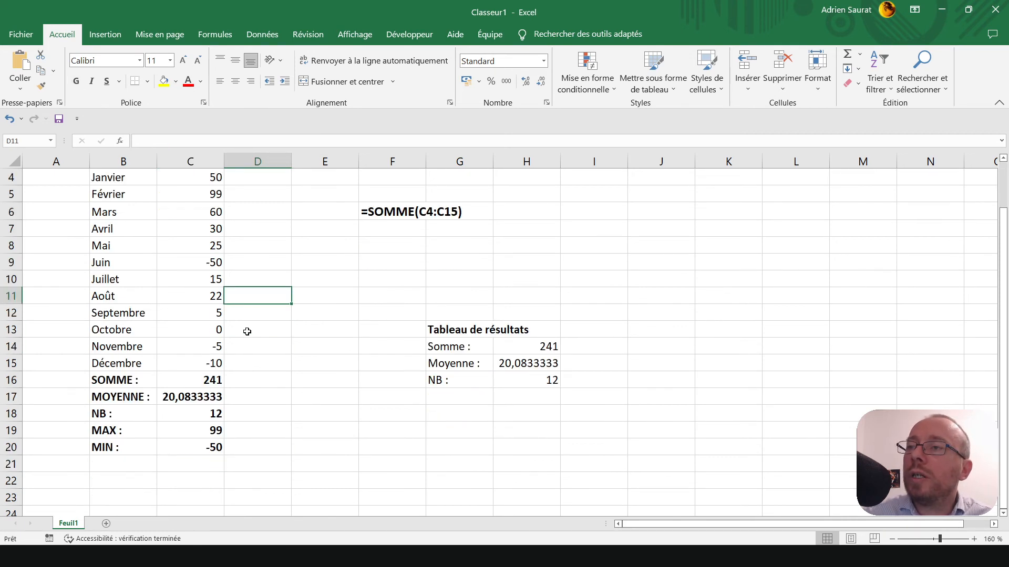
pyautogui.scroll(1, 247, 331)
pyautogui.click(417, 343)
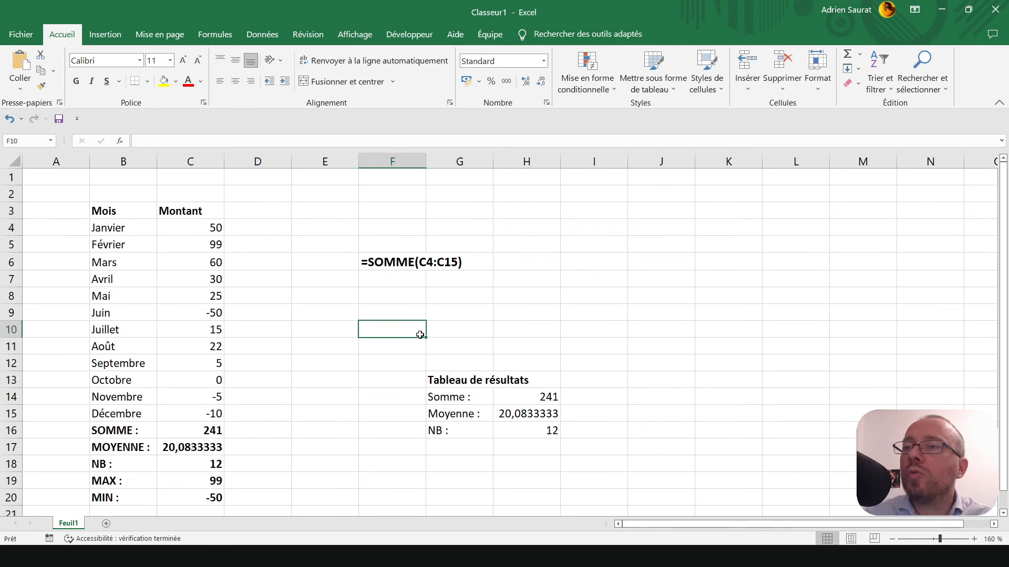
pyautogui.click(445, 449)
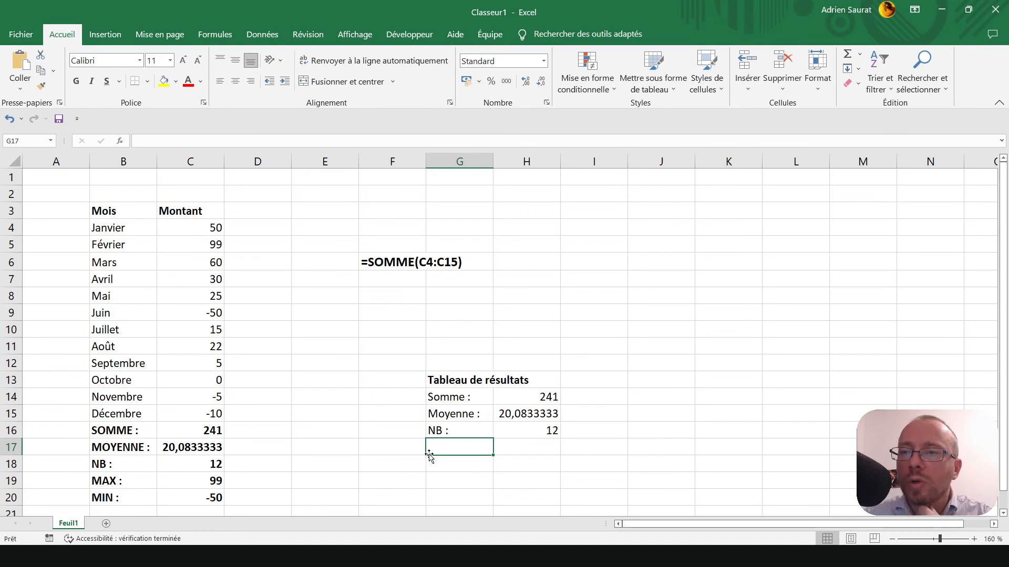
pyautogui.click(449, 433)
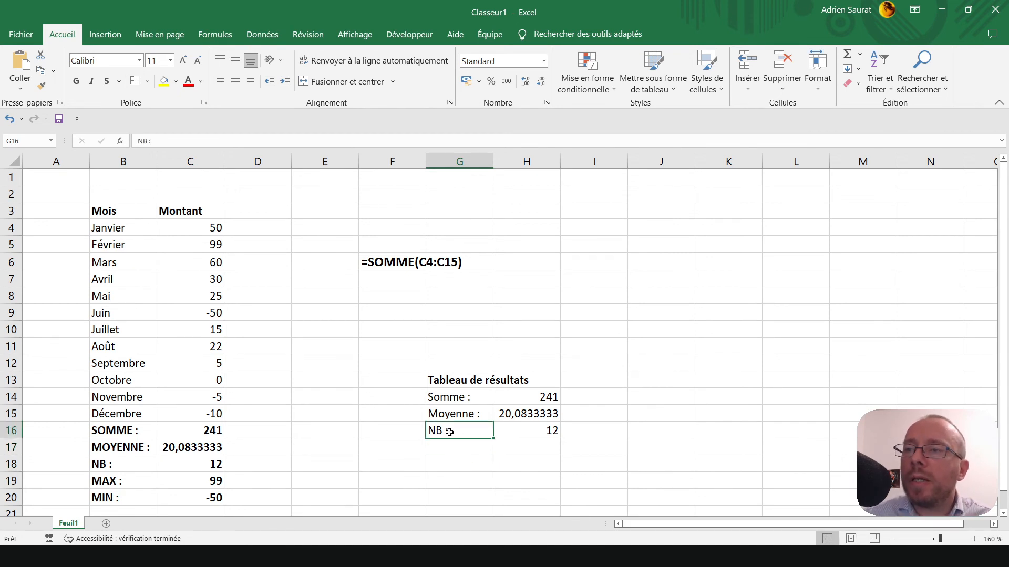
# Enter the label "NB fois trois" in cell G18, below the results table.
pyautogui.click(449, 470)
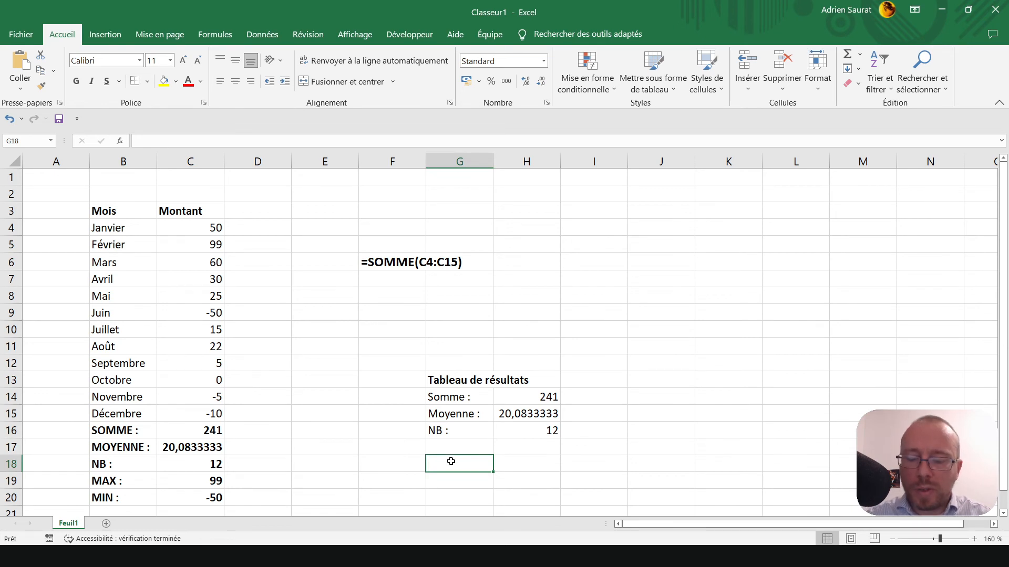
pyautogui.write('NB ')
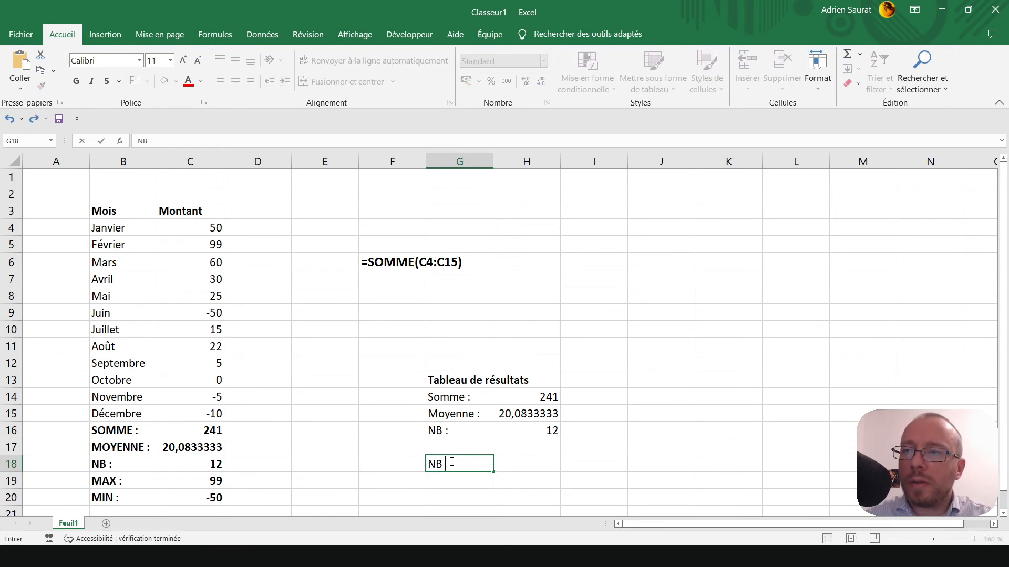
pyautogui.write('fois trois')
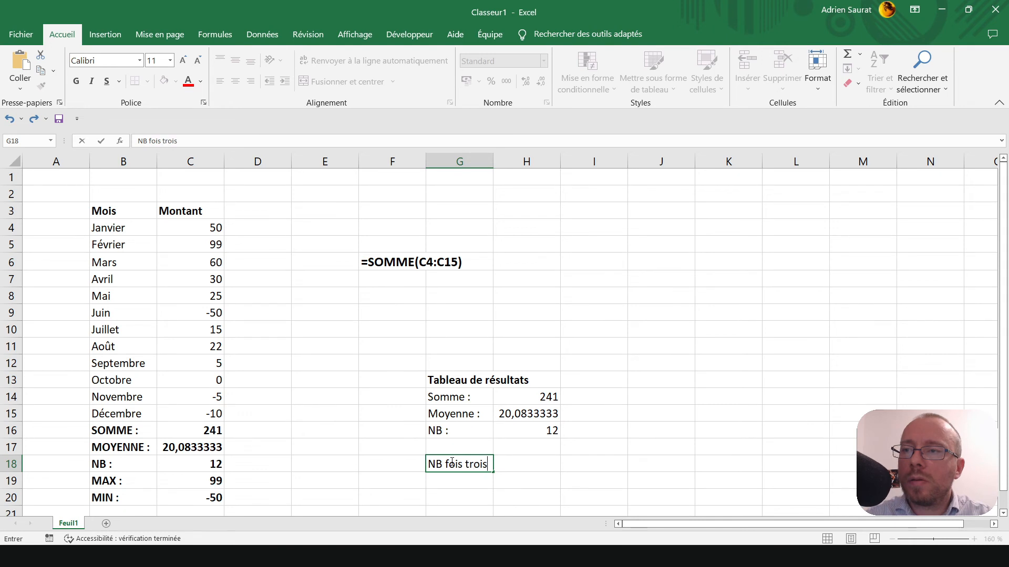
pyautogui.press('Return')
# Enter the formula =H16*3 in cell H18 to triple the NB result.
pyautogui.press('Up')
pyautogui.press('Right')
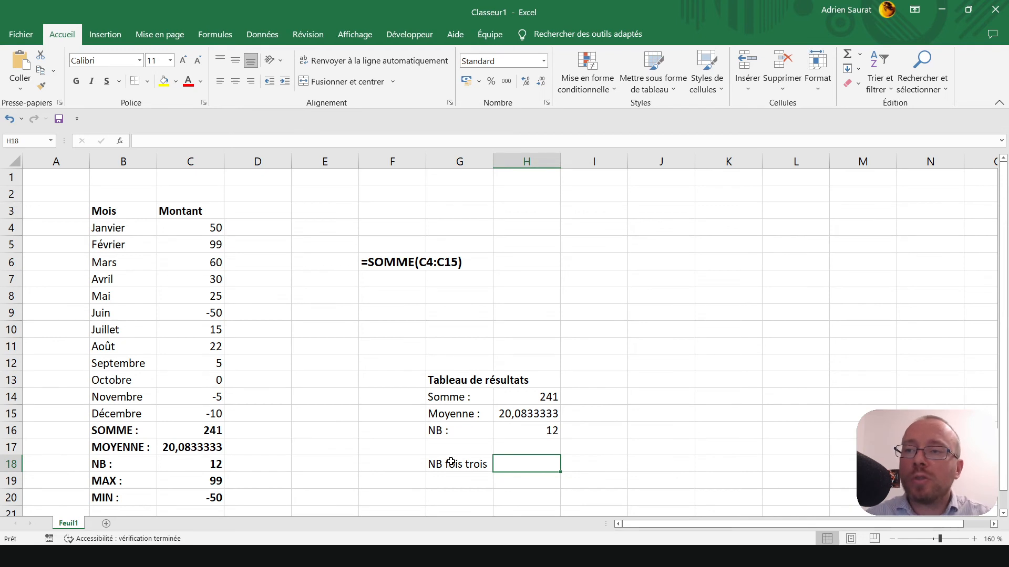
pyautogui.write('=')
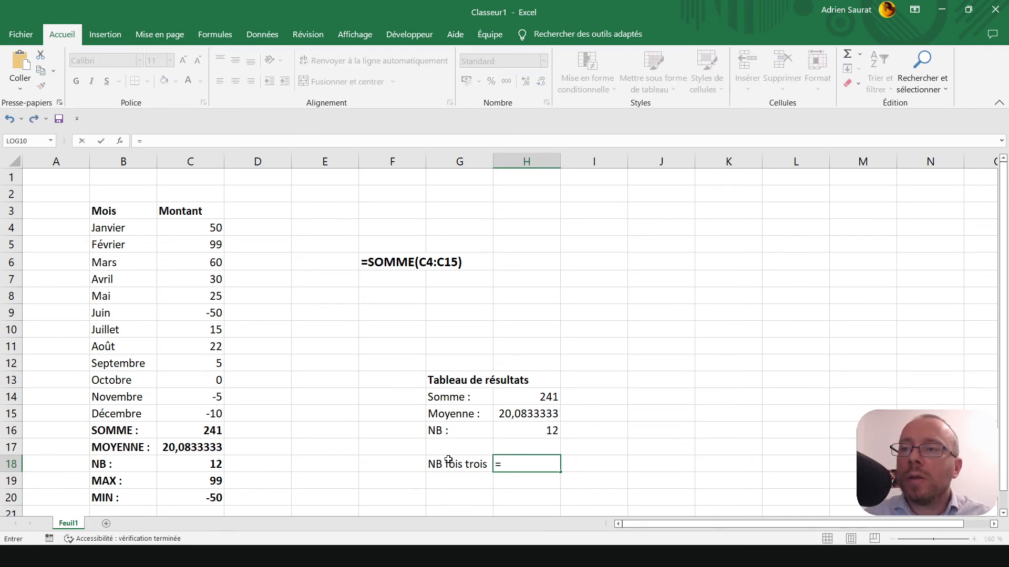
pyautogui.click(546, 431)
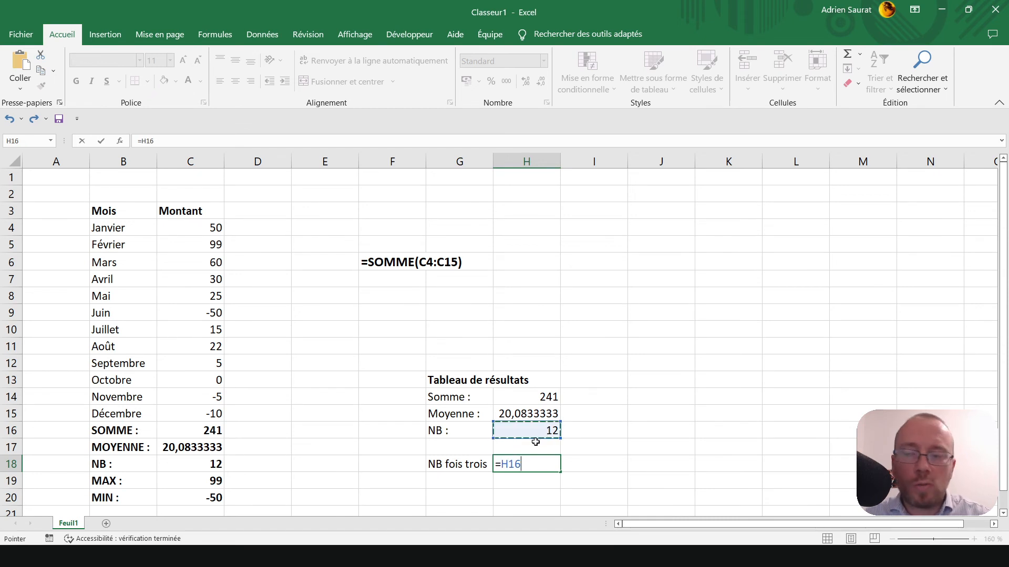
pyautogui.write('*3')
pyautogui.press('Return')
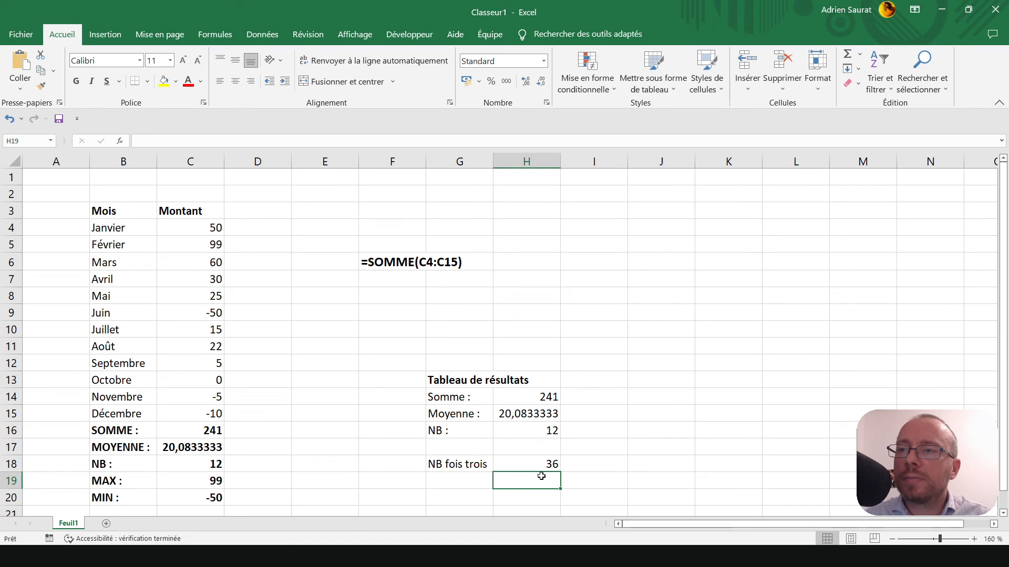
# Copy the "NB fois trois" label from cell G18 into cell G19.
pyautogui.click(448, 480)
pyautogui.click(458, 463)
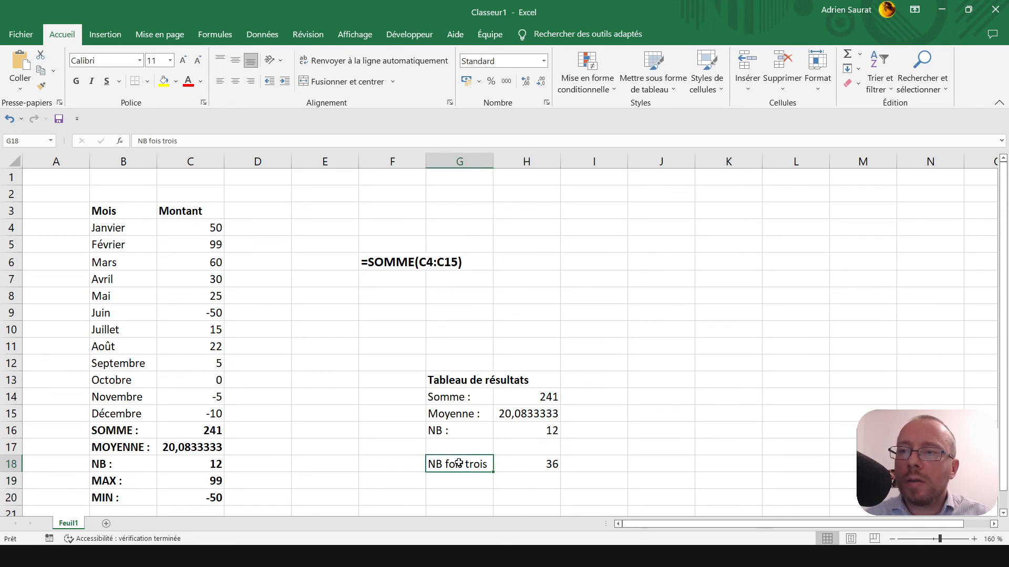
pyautogui.hotkey('ctrl', 'c')
pyautogui.click(463, 480)
pyautogui.hotkey('ctrl', 'v')
pyautogui.press('Escape')
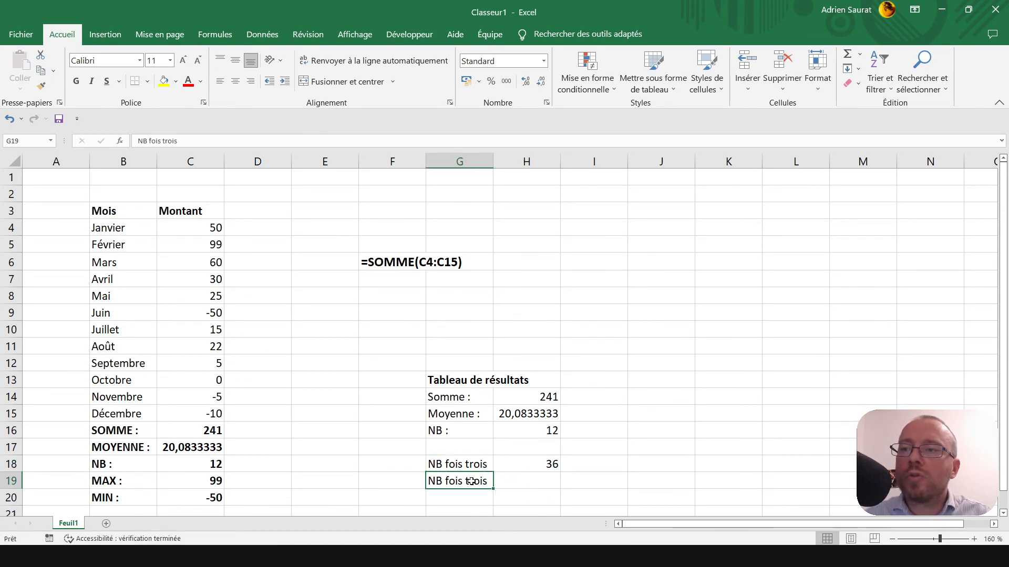
# Enter the formula =NB(C4:C15)*3 in cell H19 to count the amounts and multiply by three.
pyautogui.click(510, 480)
pyautogui.write('=NB')
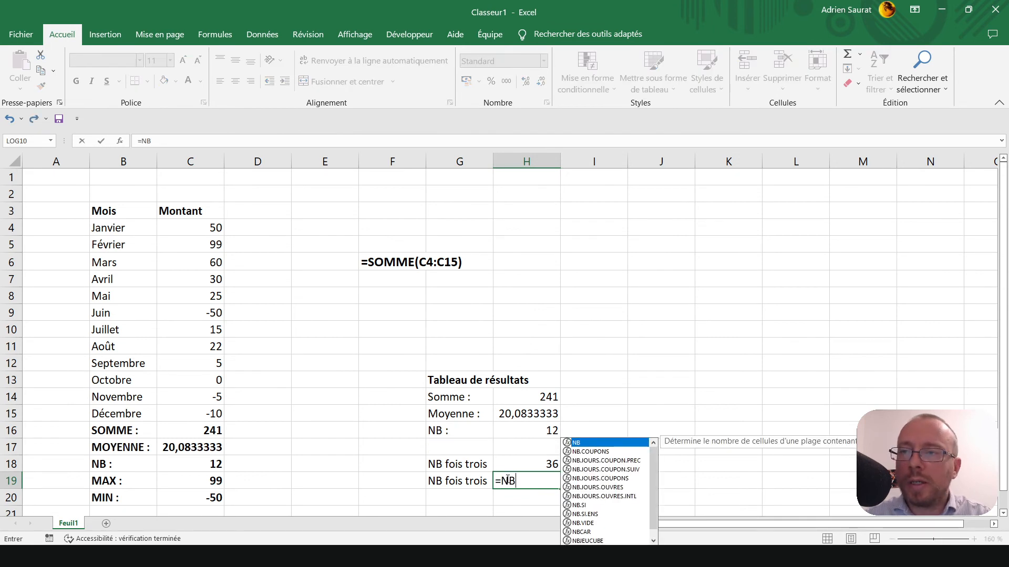
pyautogui.write('(')
pyautogui.moveTo(205, 226); pyautogui.dragTo(201, 416)
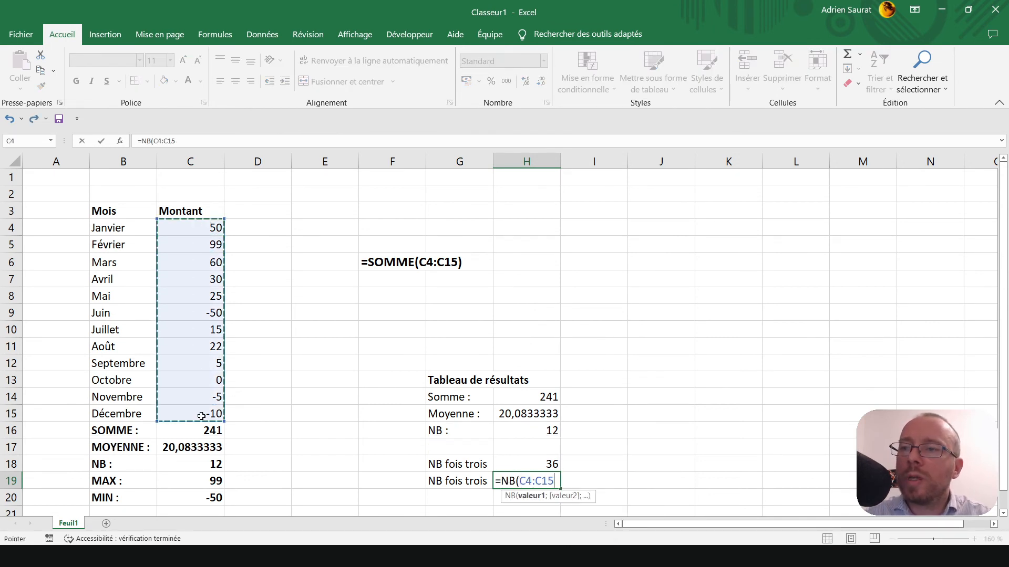
pyautogui.write(')')
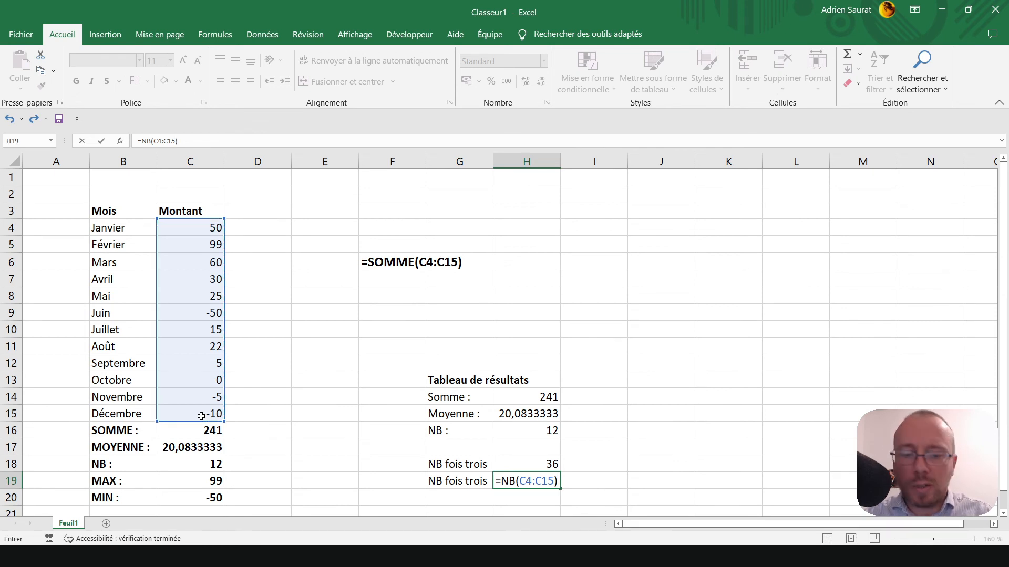
pyautogui.write('*')
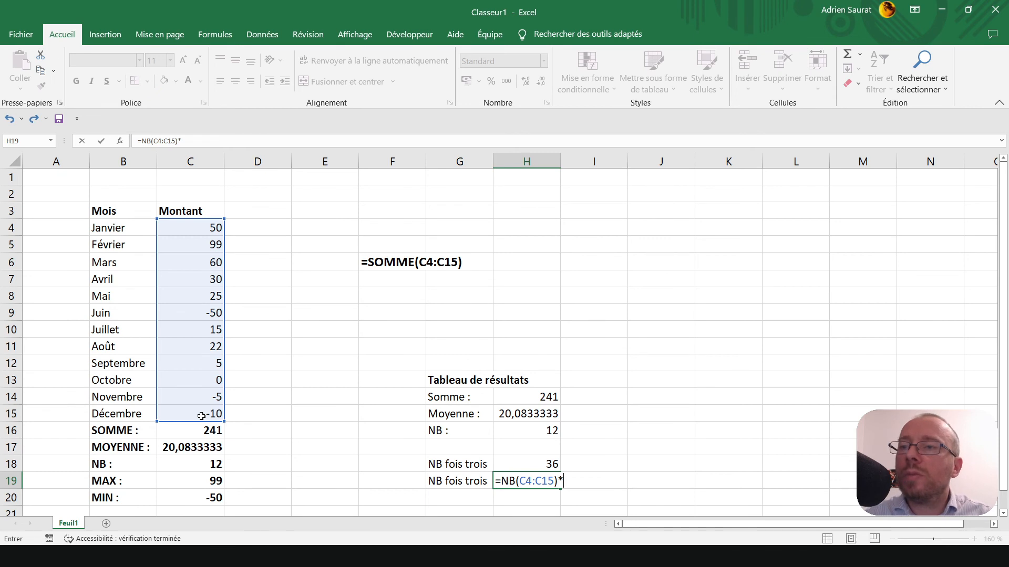
pyautogui.write('3')
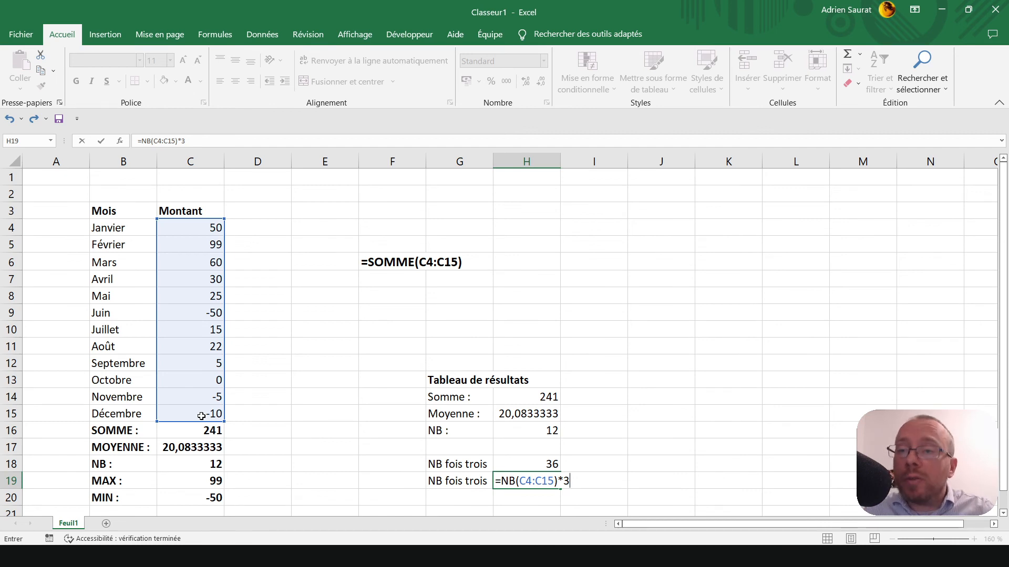
pyautogui.press('Return')
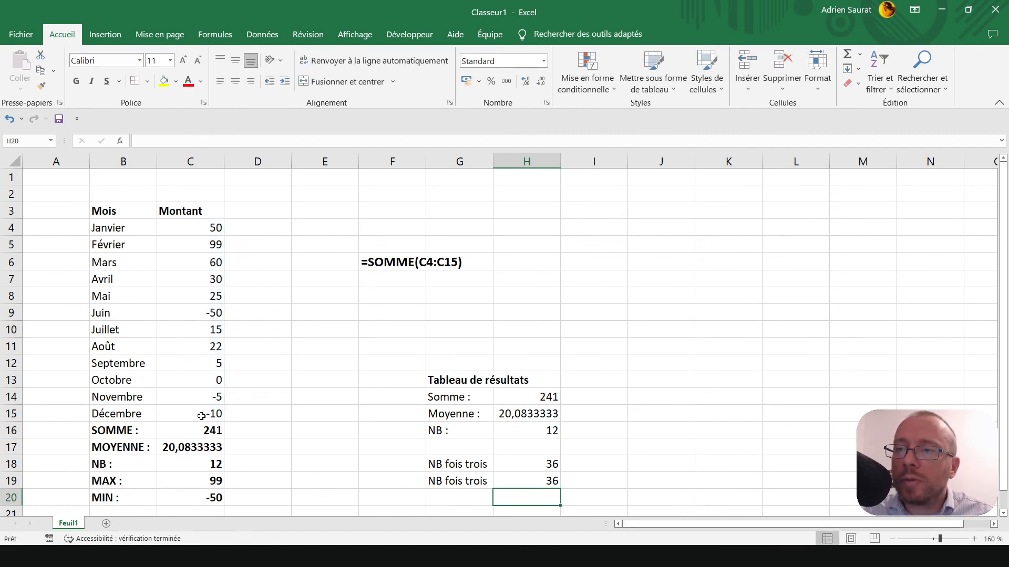
pyautogui.press('Up')
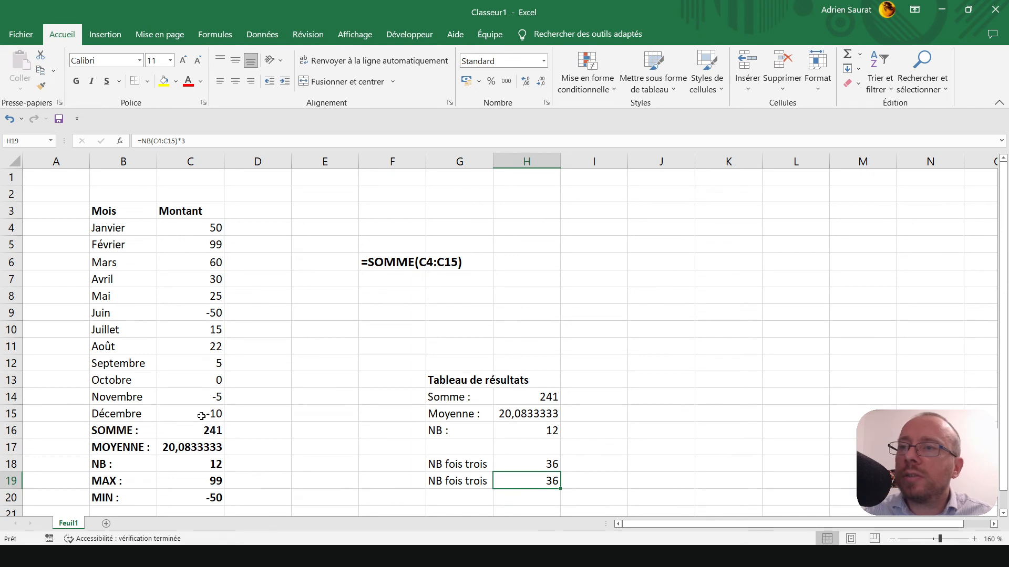
pyautogui.press('Up')
pyautogui.press('Up')
pyautogui.press('Up')
pyautogui.press('Up')
pyautogui.press('Left')
pyautogui.press('Left')
pyautogui.press('Left')
pyautogui.press('Left')
pyautogui.press('Left')
pyautogui.press('Up')
pyautogui.press('Up')
pyautogui.press('Up')
pyautogui.press('Up')
pyautogui.press('Up')
pyautogui.press('Up')
pyautogui.press('Up')
pyautogui.press('Up')
pyautogui.press('Up')
pyautogui.press('Up')
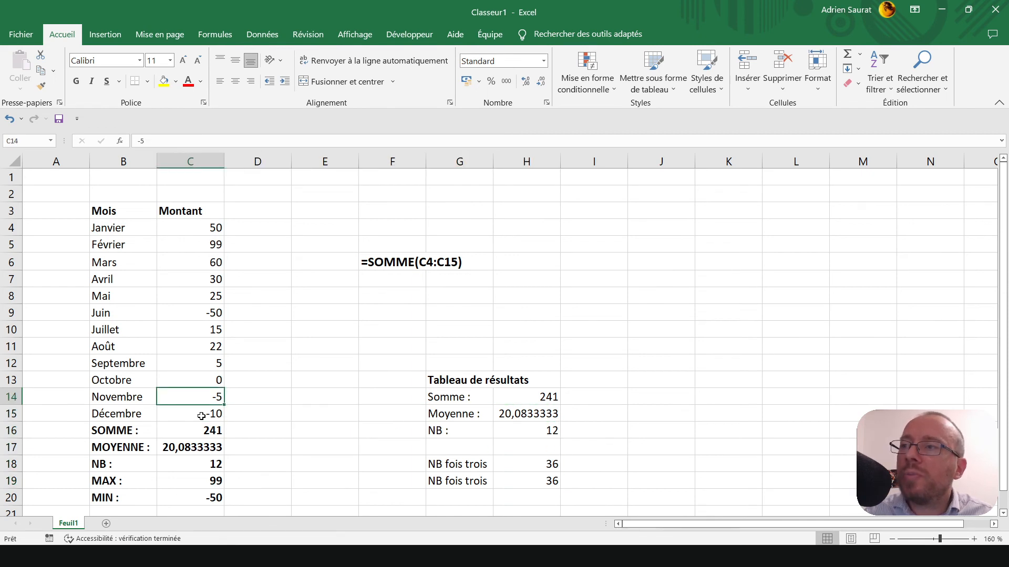
pyautogui.press('Left')
pyautogui.press('Left')
pyautogui.press('Up')
pyautogui.press('Up')
pyautogui.press('Up')
pyautogui.press('Up')
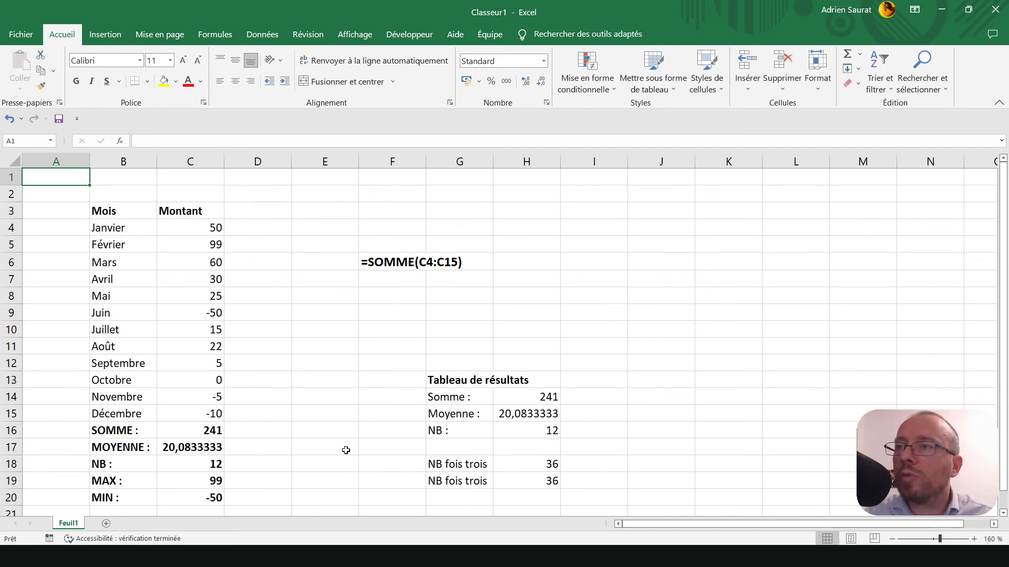
# Enter the direct calculation =3*5 in cell F8.
pyautogui.click(324, 298)
pyautogui.click(365, 297)
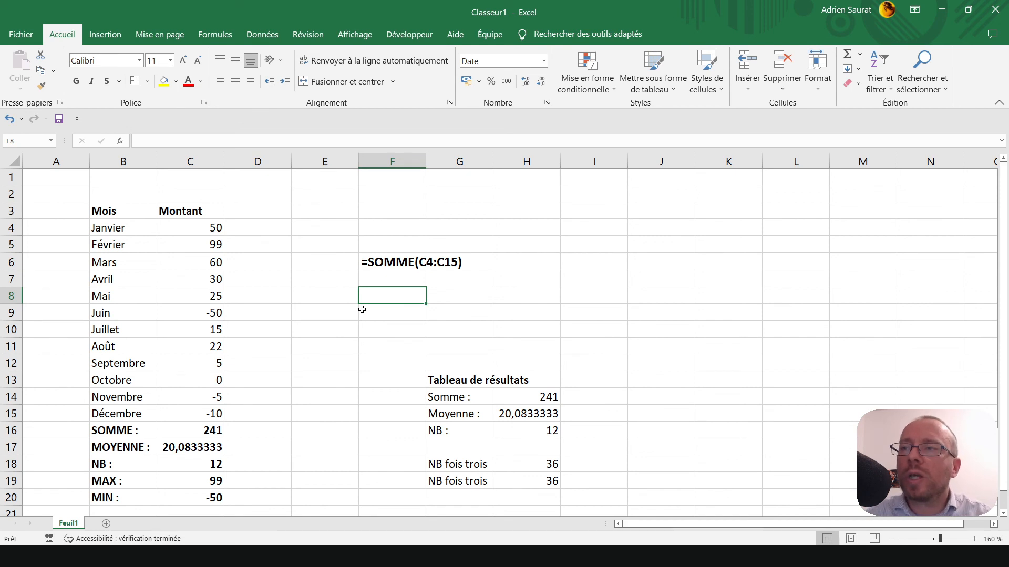
pyautogui.write('=')
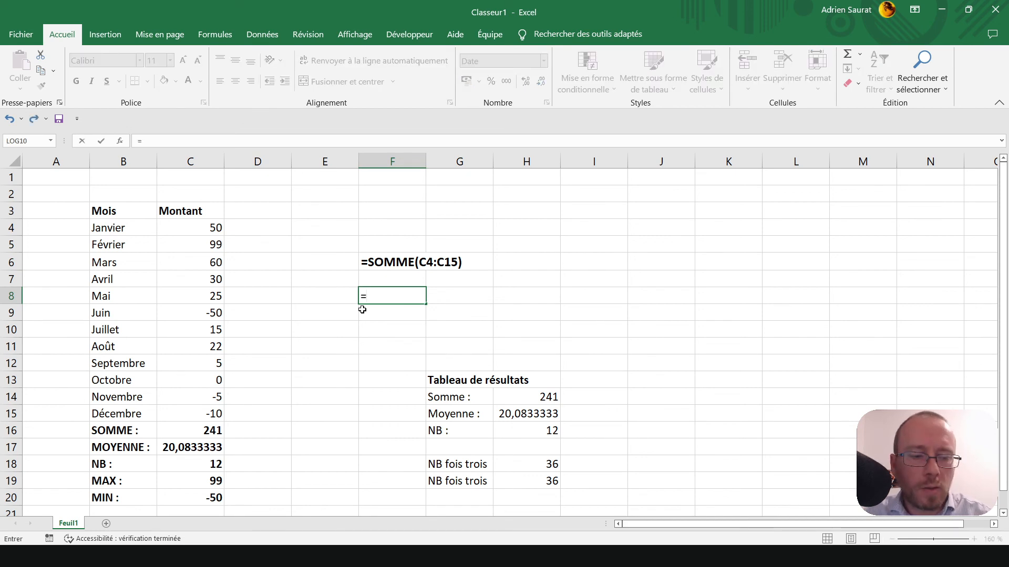
pyautogui.write('*')
pyautogui.press('Left')
pyautogui.write('3')
pyautogui.press('Right')
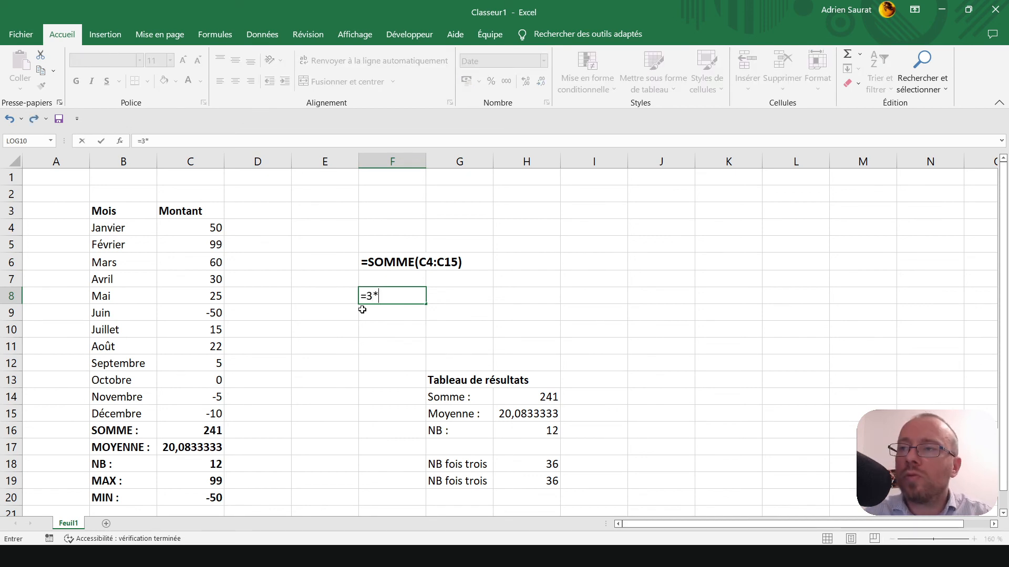
pyautogui.write('5')
pyautogui.press('Return')
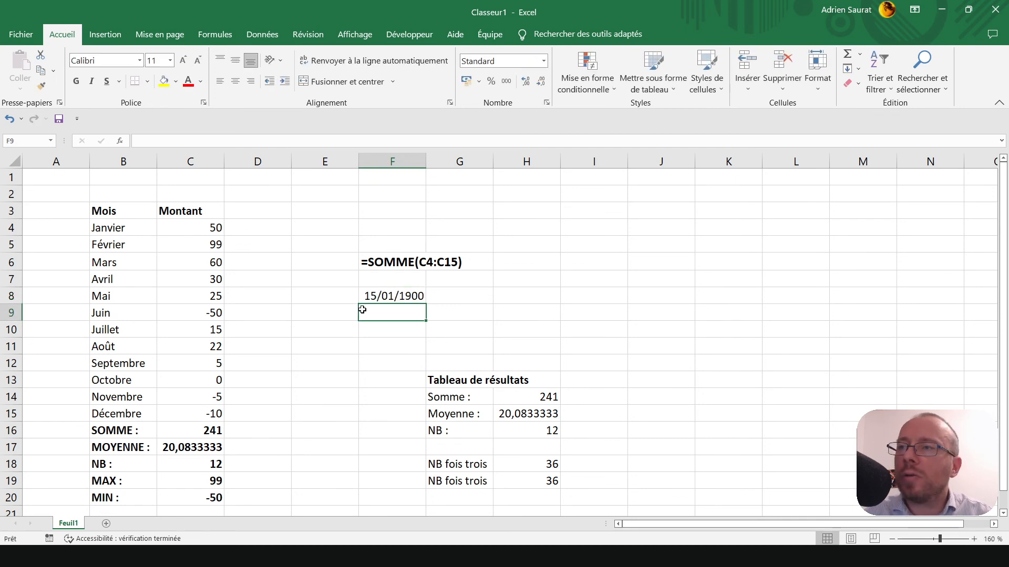
# Change the number format of cell F8 to Nombre.
pyautogui.click(361, 301)
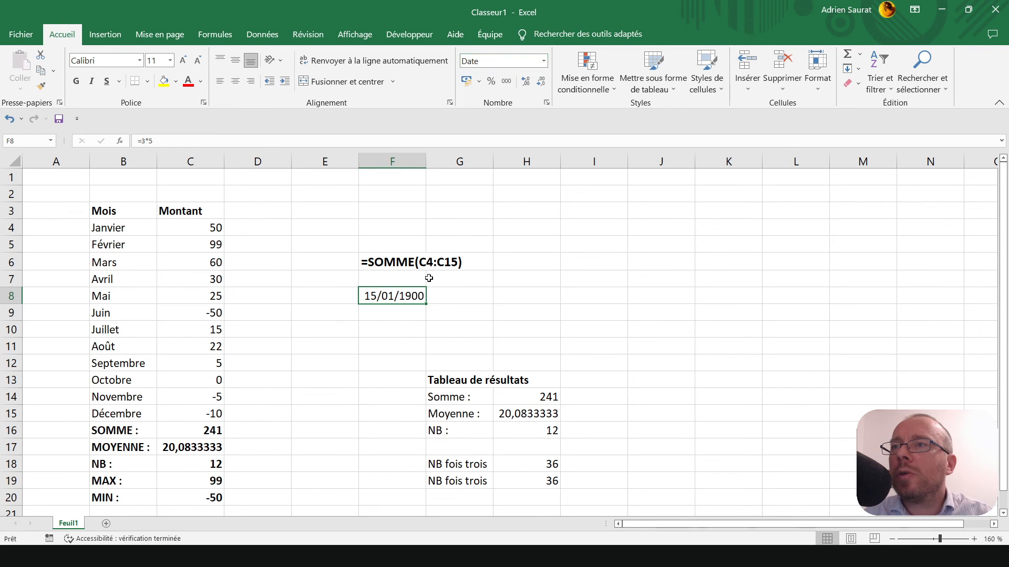
pyautogui.click(544, 63)
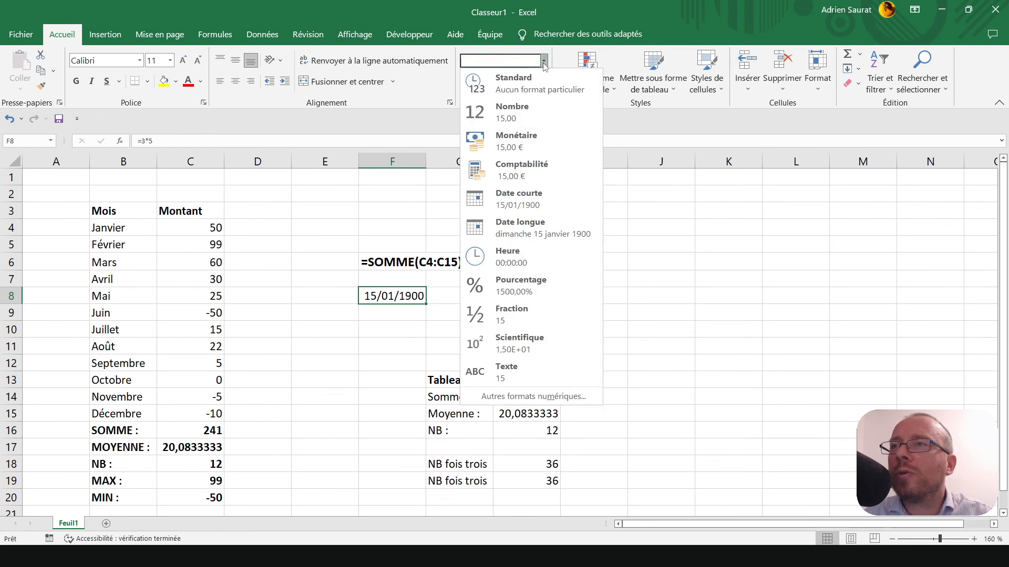
pyautogui.click(509, 113)
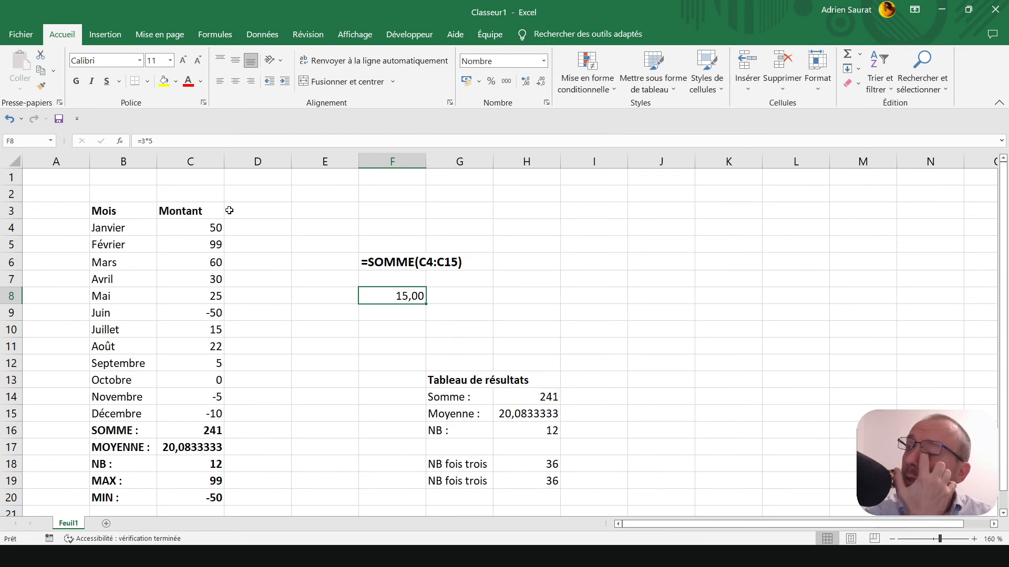
# Try writing the same multiplication inside a function as =SOMME(3*5) in cell F9.
pyautogui.click(397, 311)
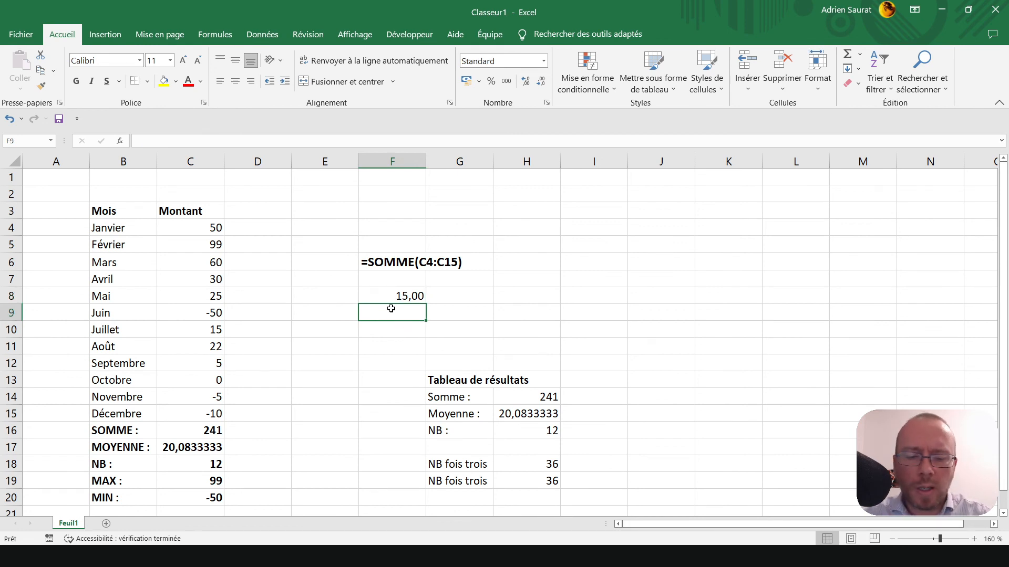
pyautogui.write('=S')
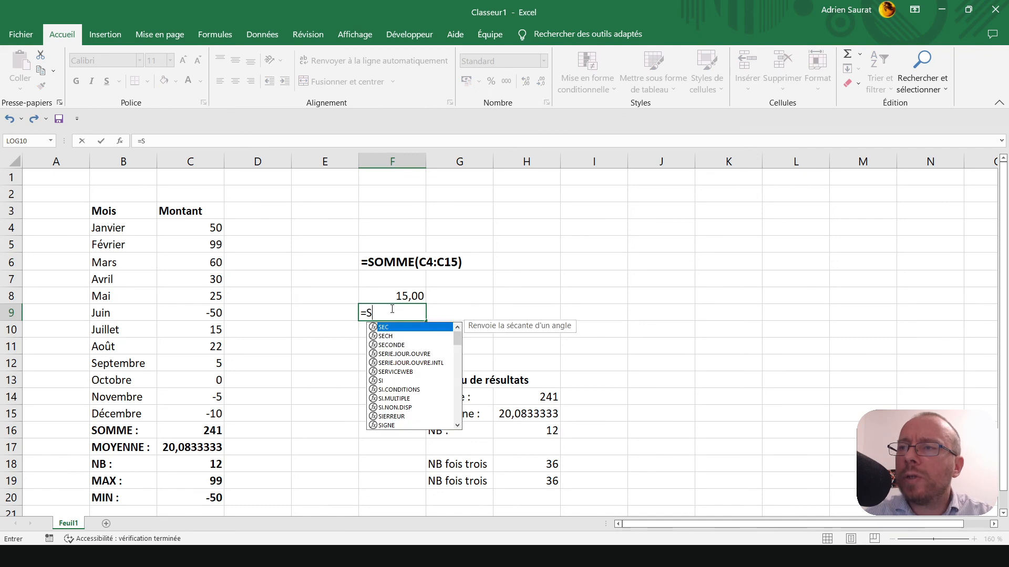
pyautogui.write('OMME(')
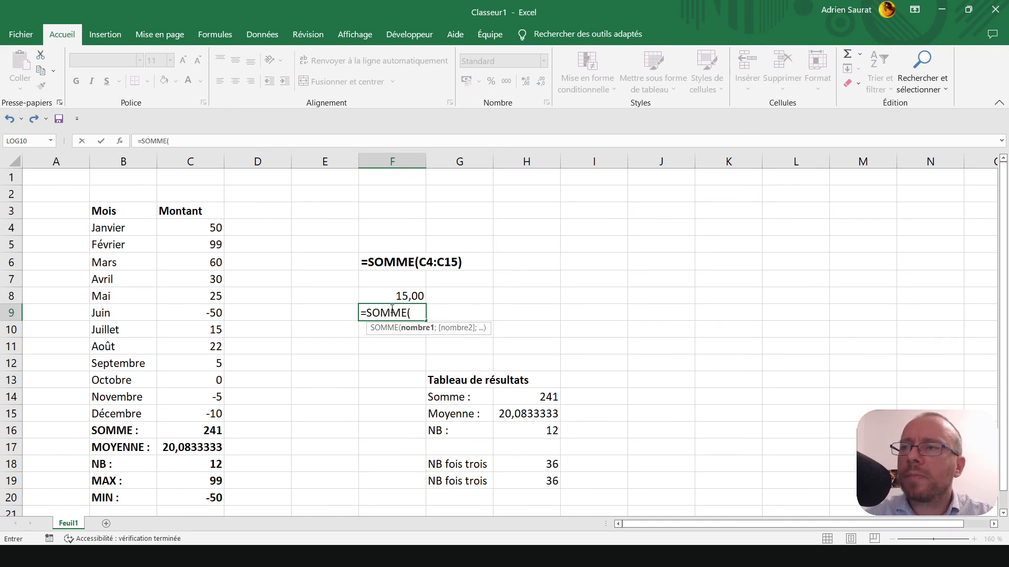
pyautogui.write('3*')
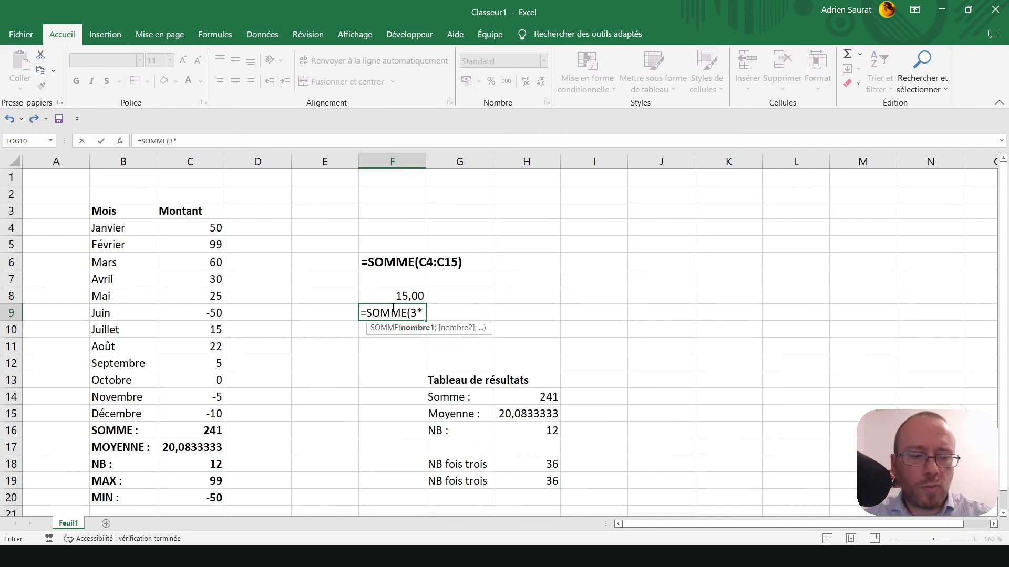
pyautogui.write('5)')
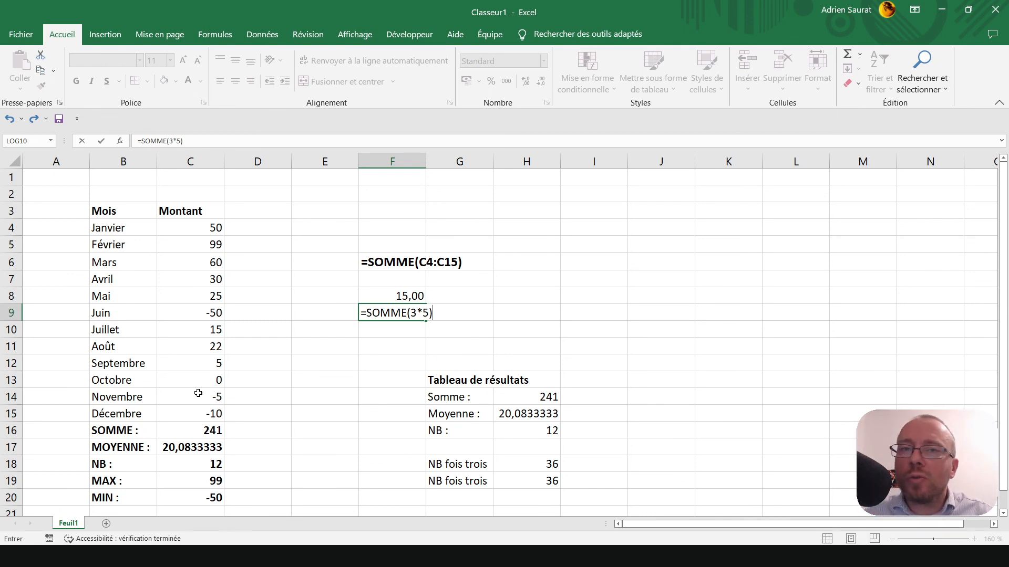
# Erase the whole SOMME formula from cell F9 and leave the cell empty.
pyautogui.press('BackSpace')
pyautogui.press('BackSpace')
pyautogui.press('BackSpace')
pyautogui.press('BackSpace')
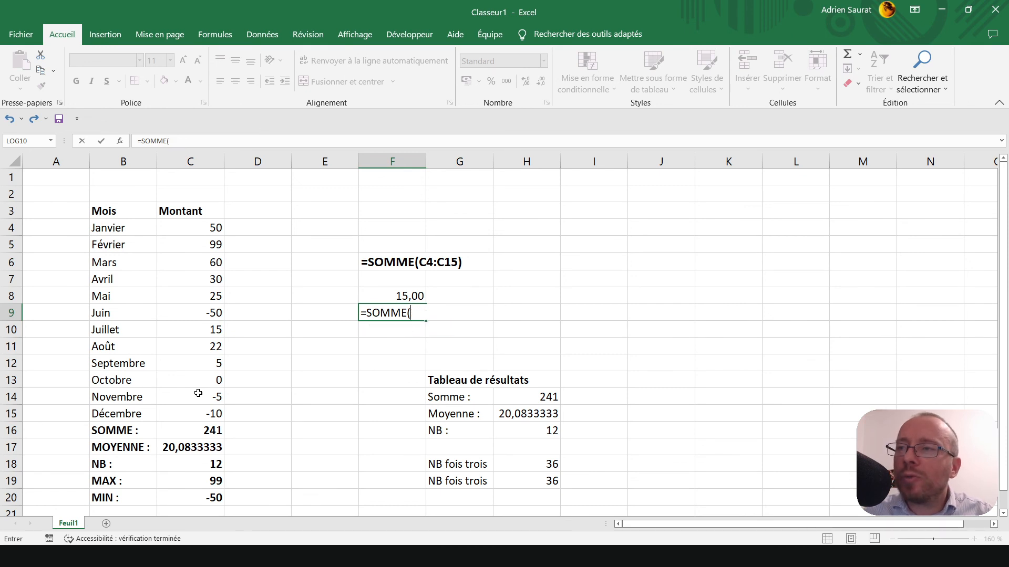
pyautogui.press('BackSpace')
pyautogui.press('BackSpace')
pyautogui.press('BackSpace')
pyautogui.press('BackSpace')
pyautogui.press('BackSpace')
pyautogui.press('BackSpace')
pyautogui.press('BackSpace')
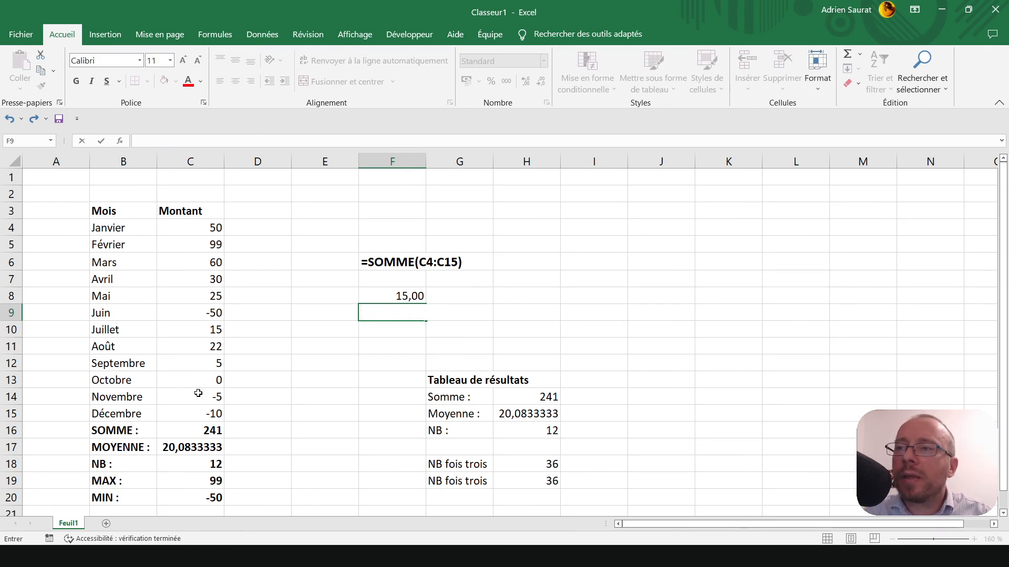
pyautogui.press('Return')
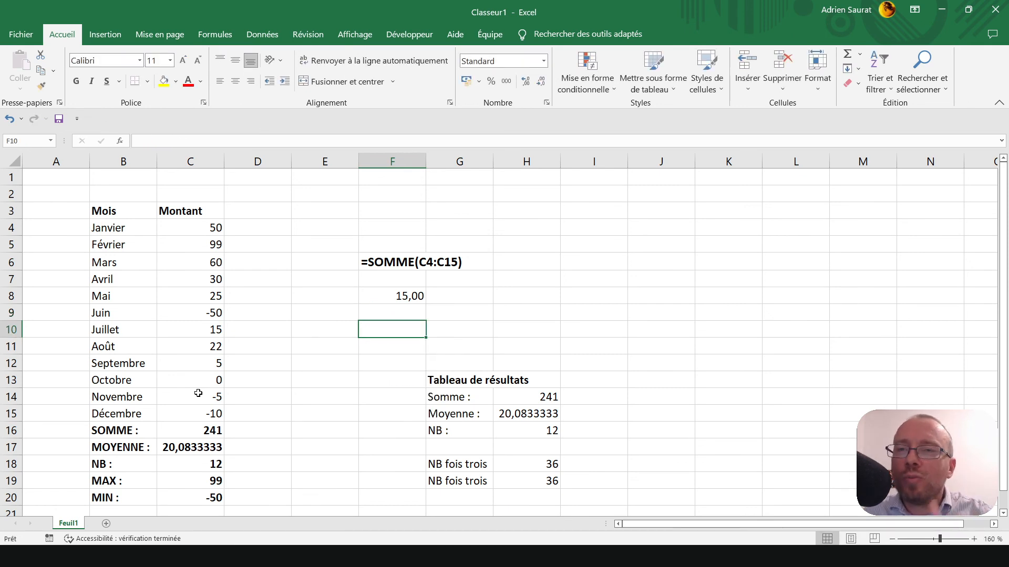